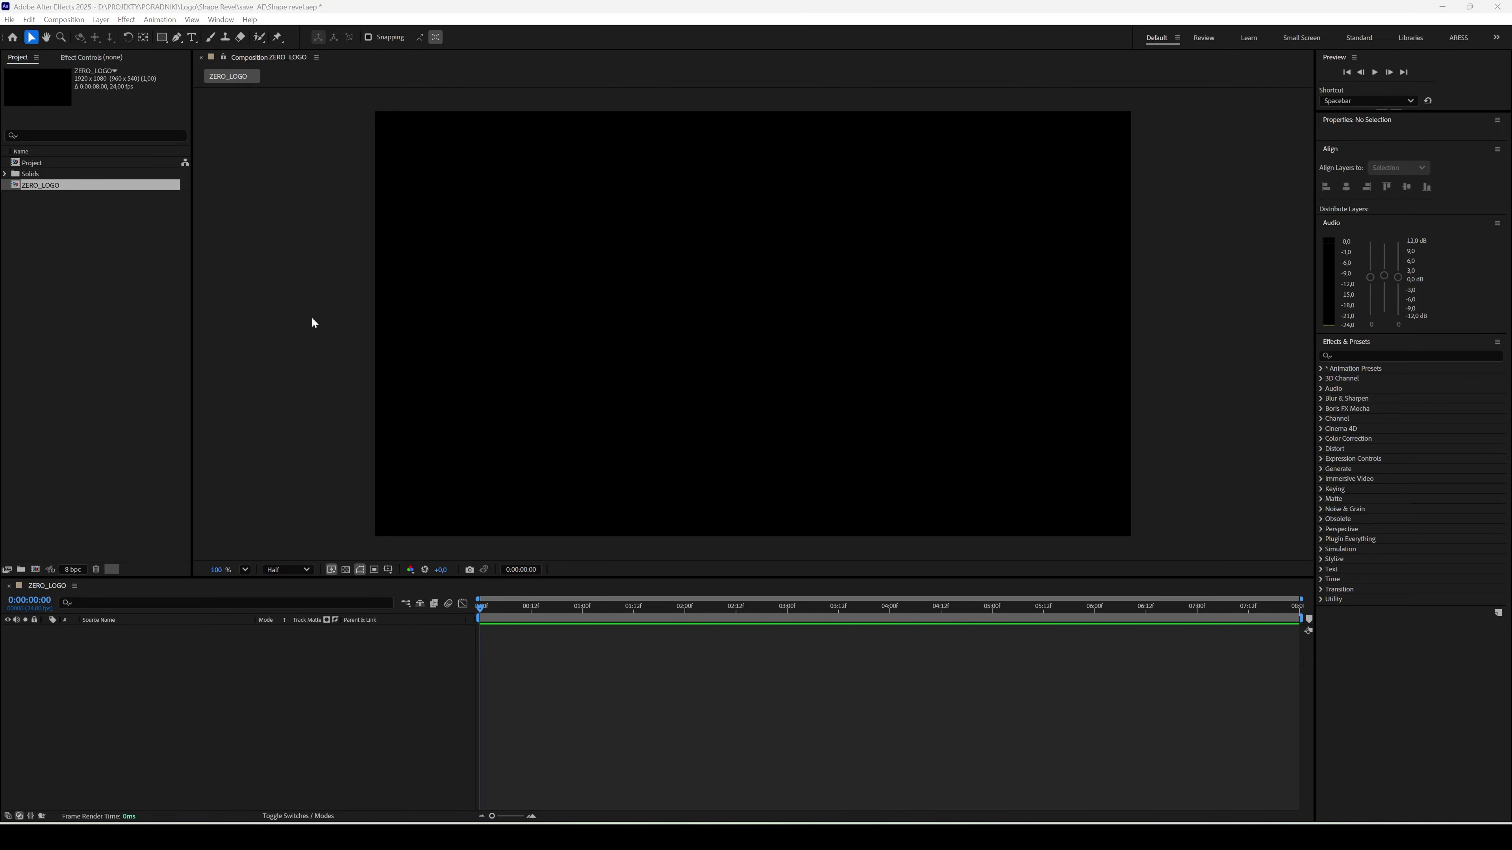
# Step: Add a ZERO text layer and centre it horizontally and vertically in the composition
pyautogui.click(196, 38)
pyautogui.click(595, 338)
pyautogui.write('ZE')
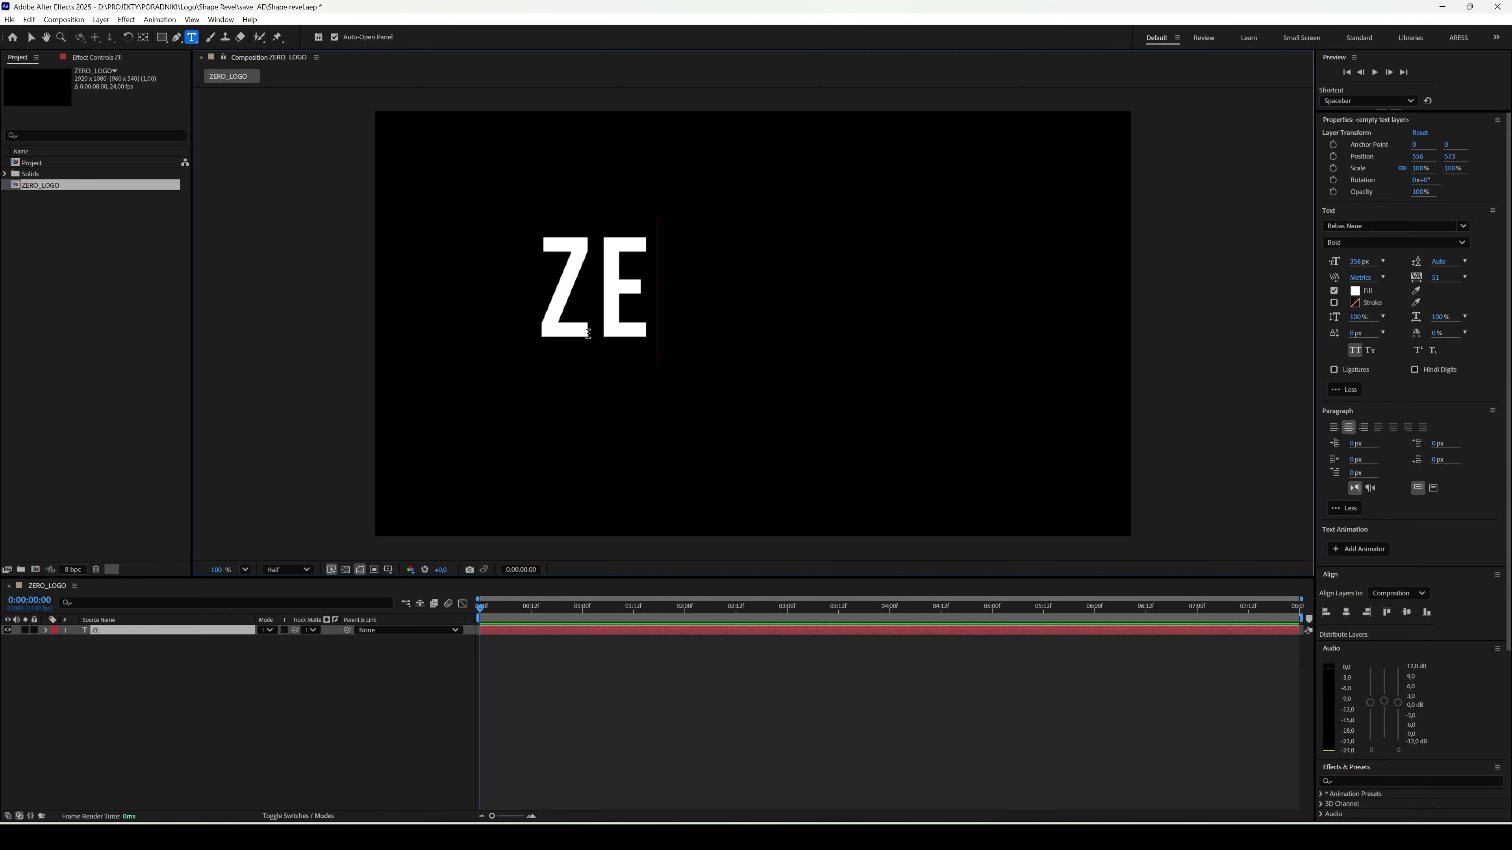
pyautogui.write('RO')
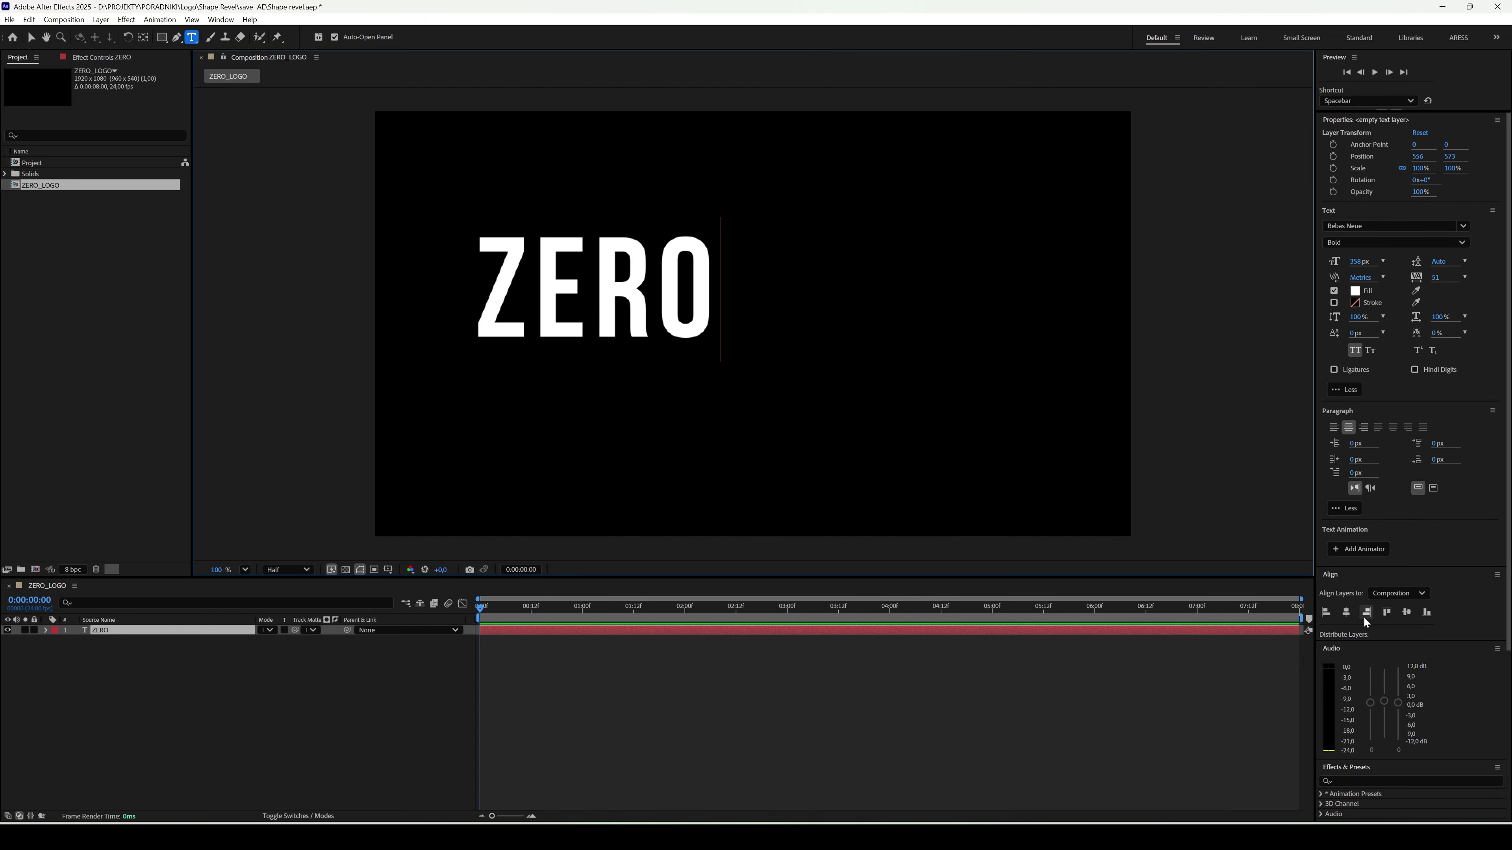
pyautogui.click(1347, 613)
pyautogui.click(1408, 614)
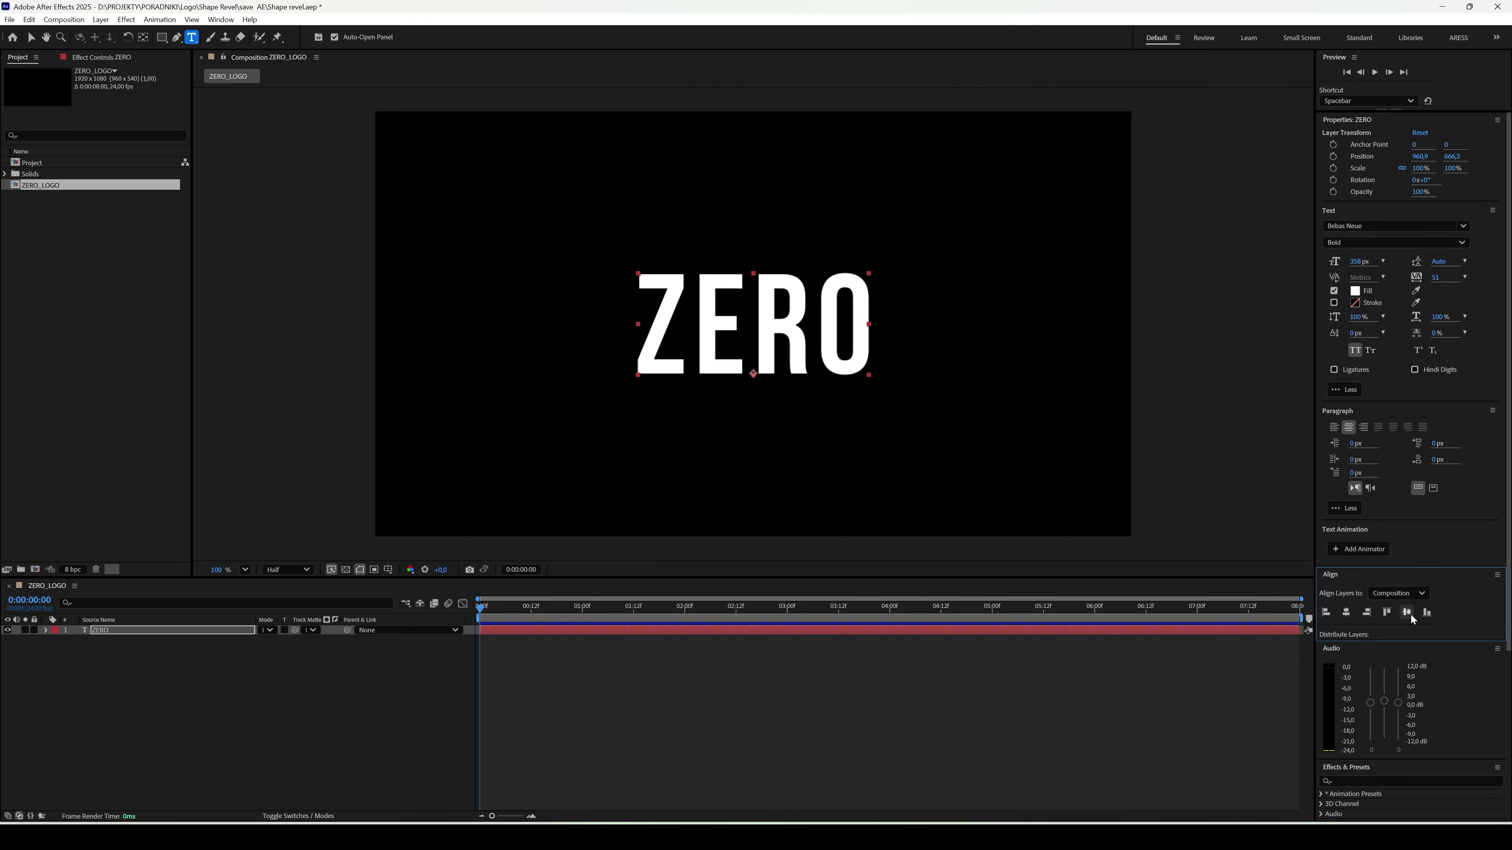
# Step: Reduce the ZERO font size from 358 px to 275 px and re-centre it
pyautogui.moveTo(1359, 262); pyautogui.dragTo(1321, 274)
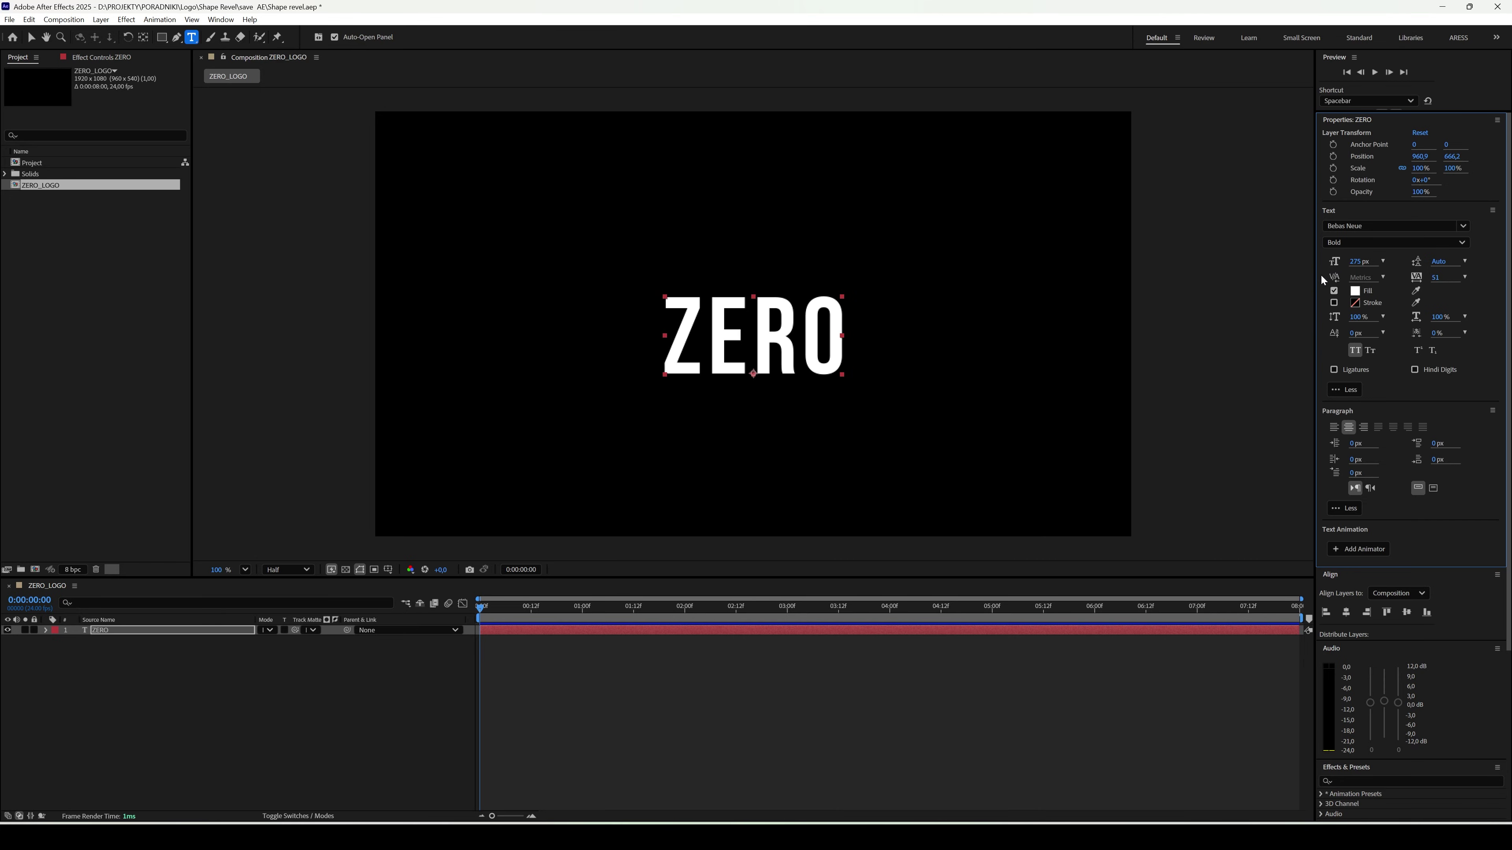
pyautogui.click(1348, 612)
pyautogui.click(1408, 611)
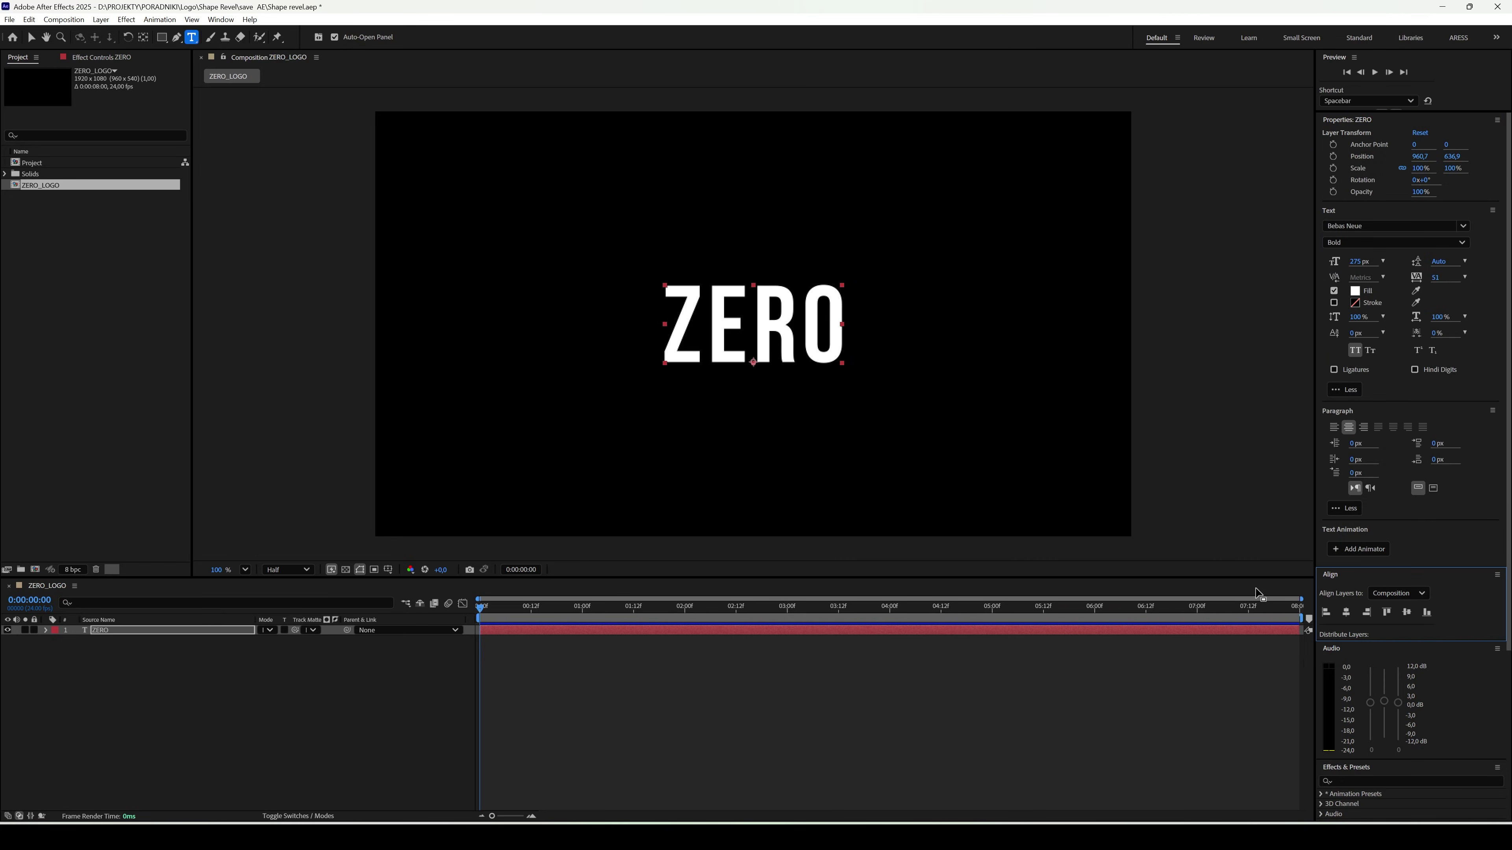
pyautogui.click(180, 632)
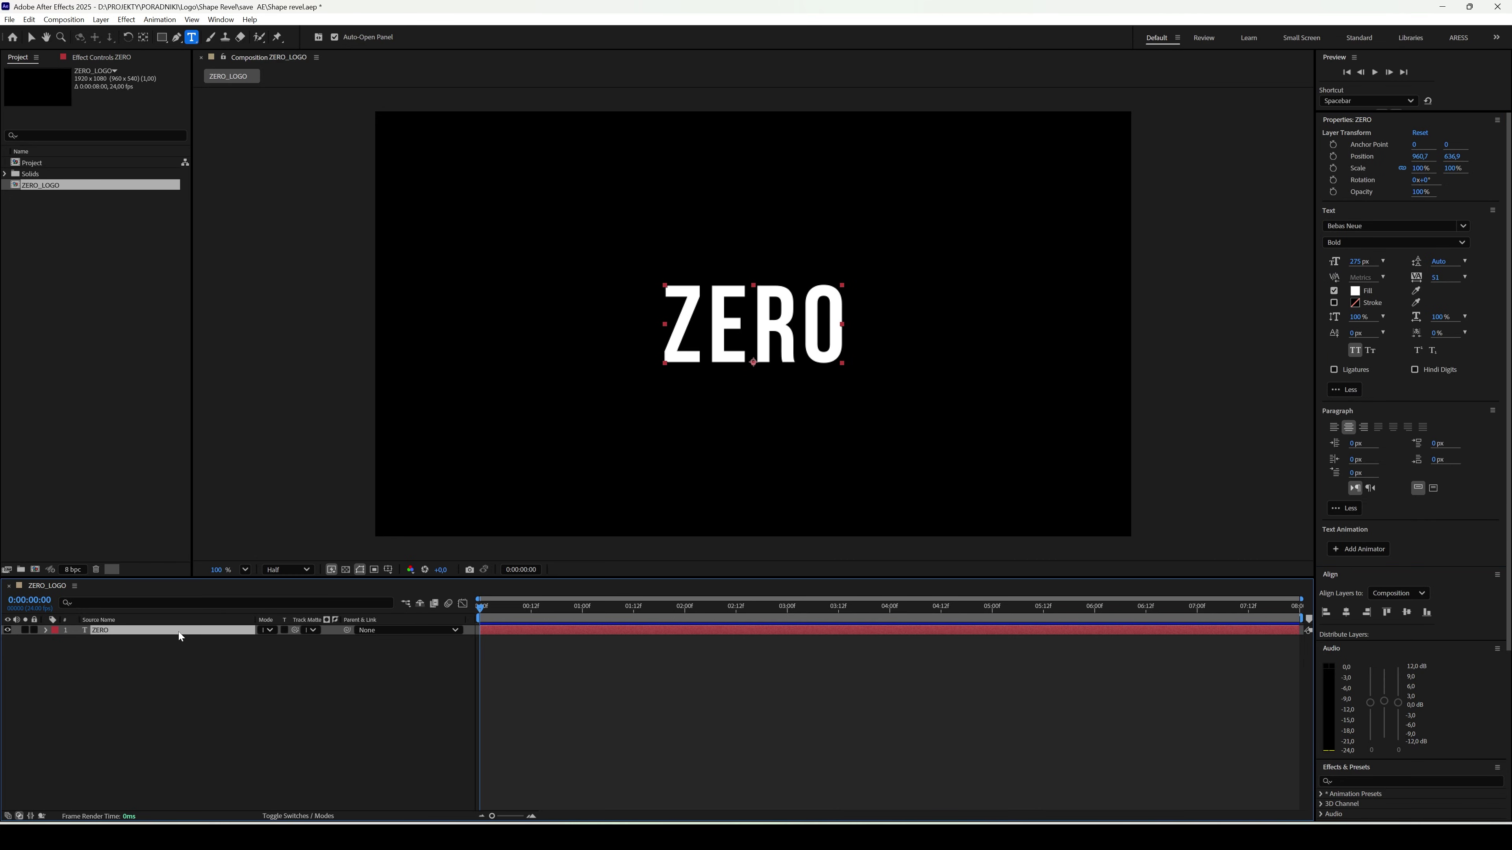
# Step: Duplicate ZERO, delete the O from the original so it reads ZER, and shift it left
pyautogui.hotkey('ctrl', 'd')
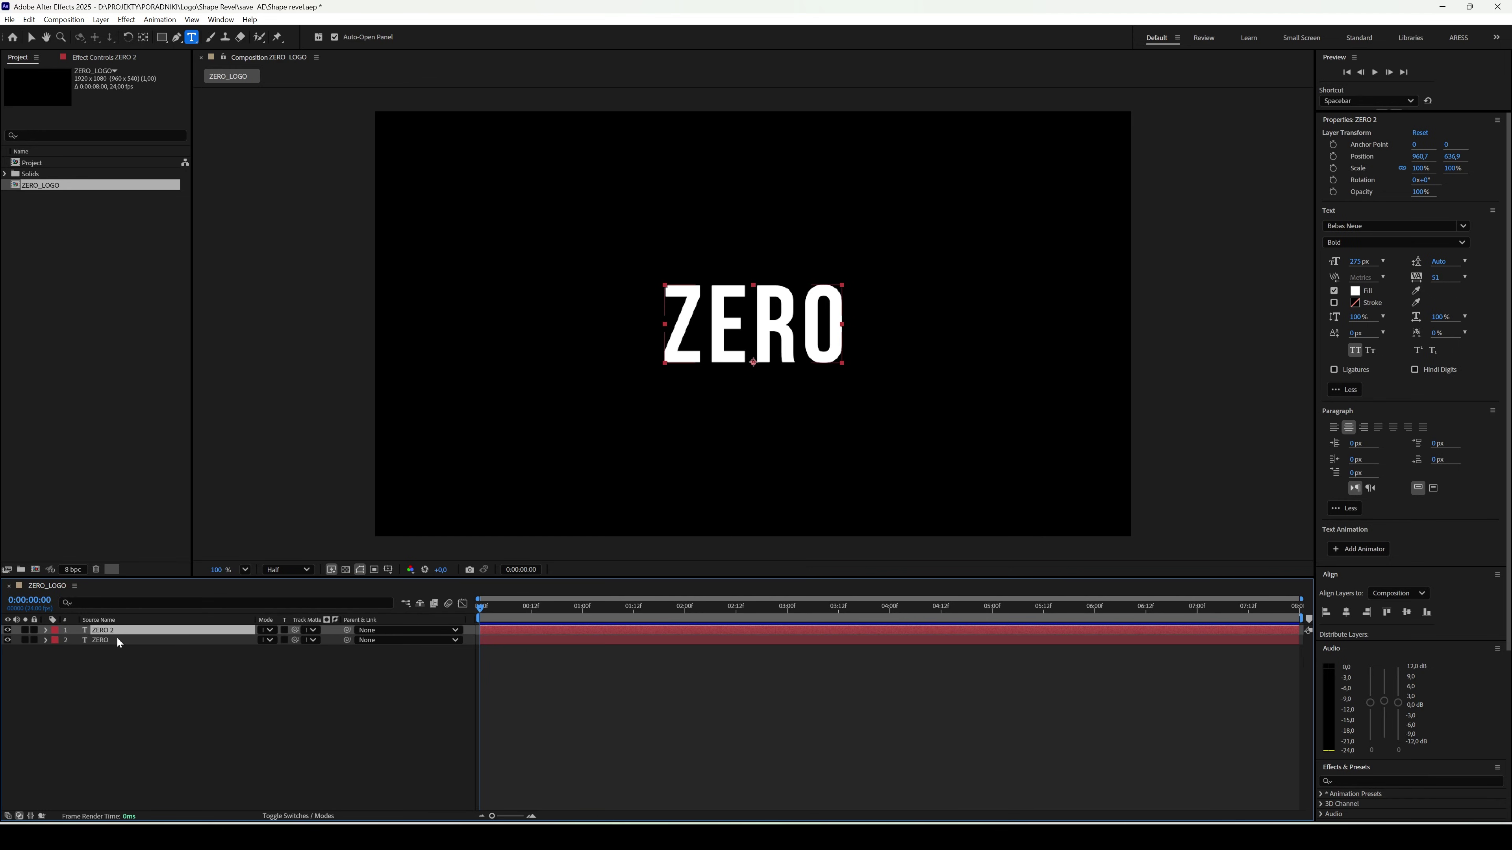
pyautogui.click(7, 630)
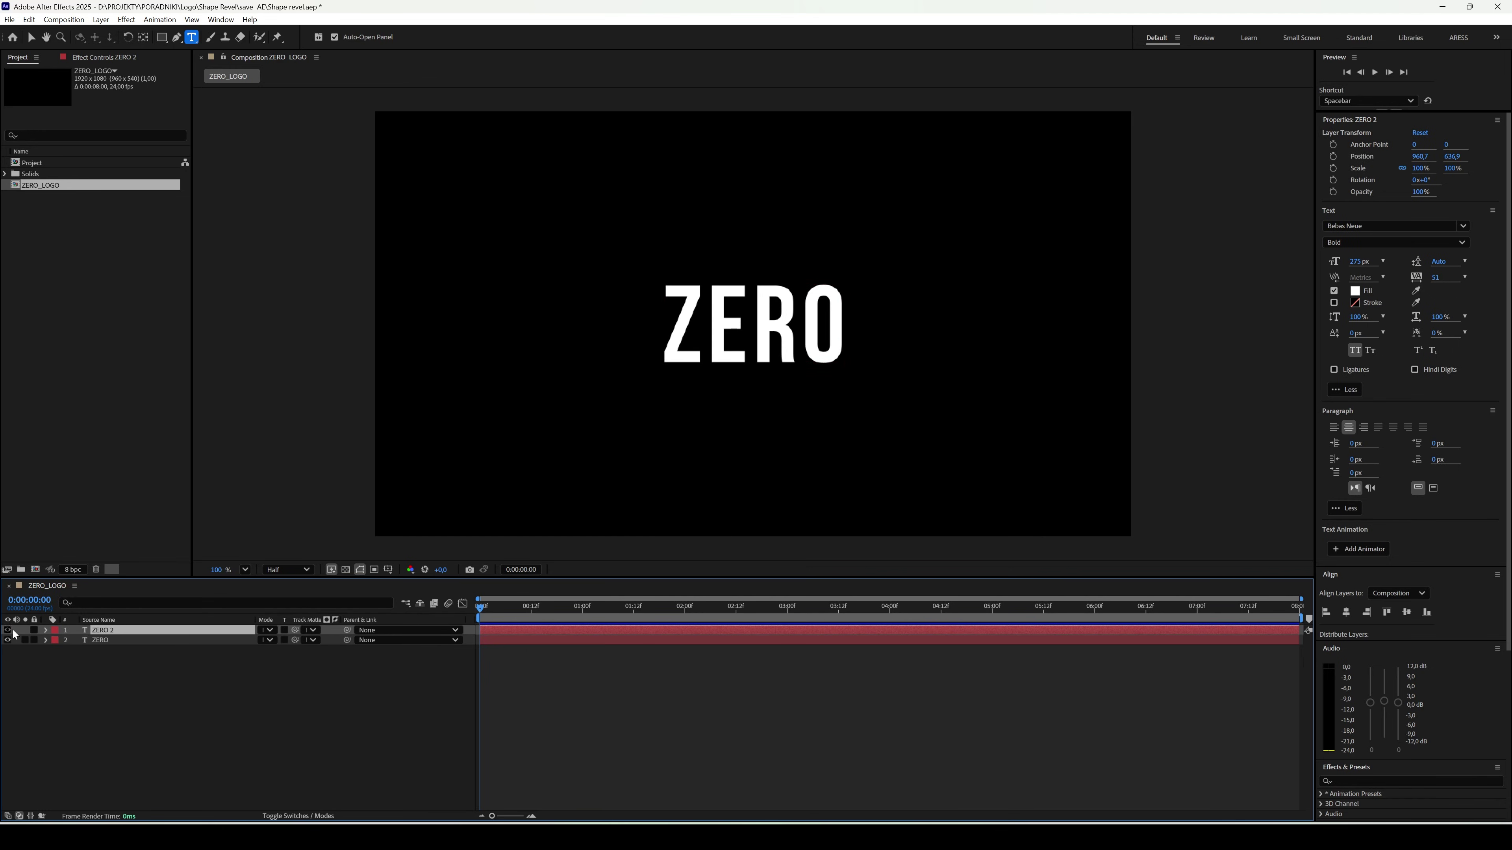
pyautogui.click(111, 641)
pyautogui.moveTo(811, 332); pyautogui.dragTo(852, 332)
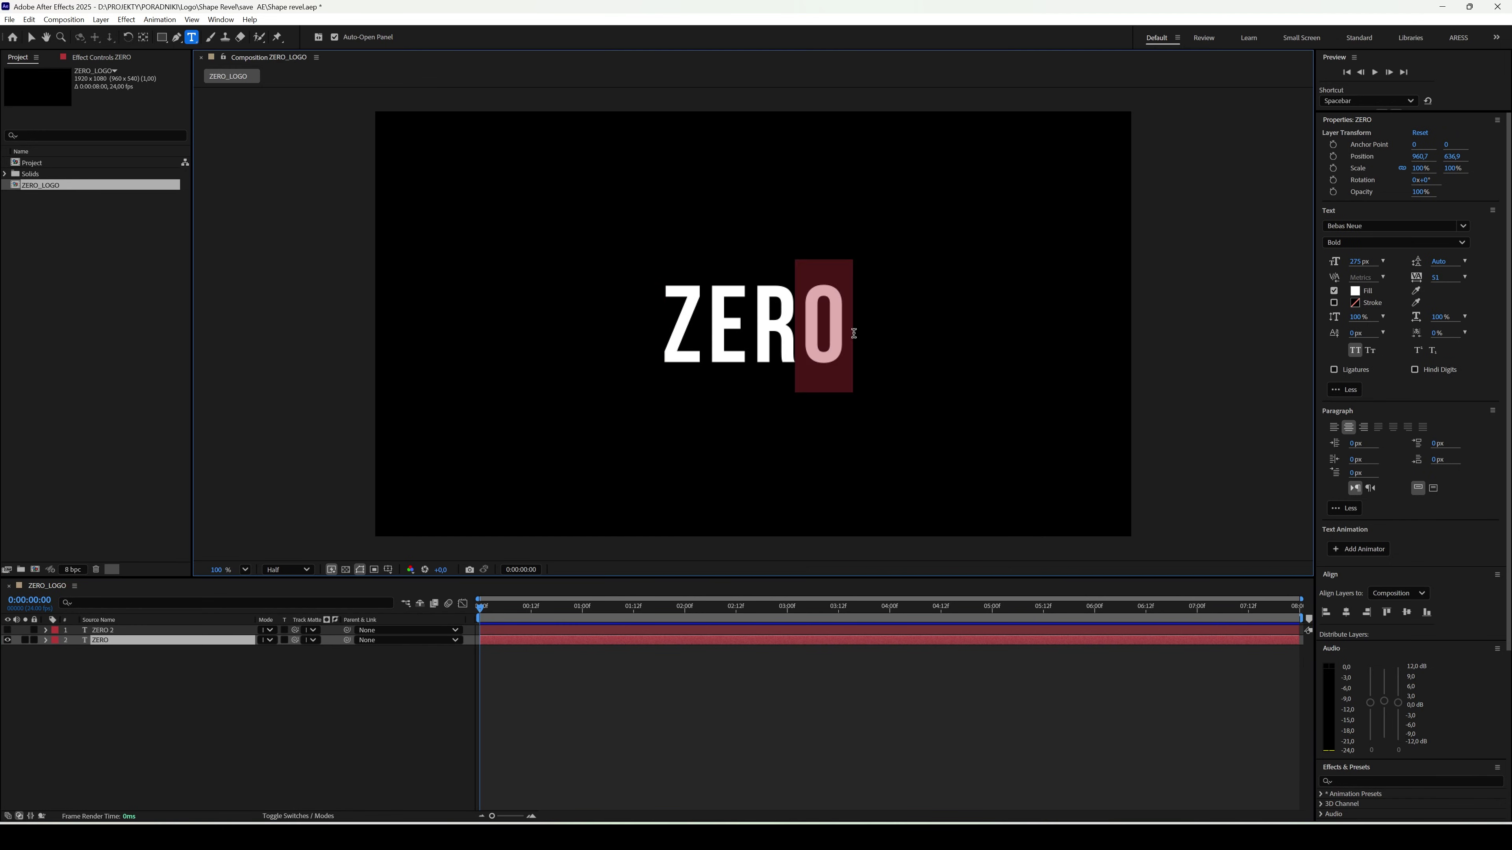
pyautogui.press('BackSpace')
pyautogui.click(7, 630)
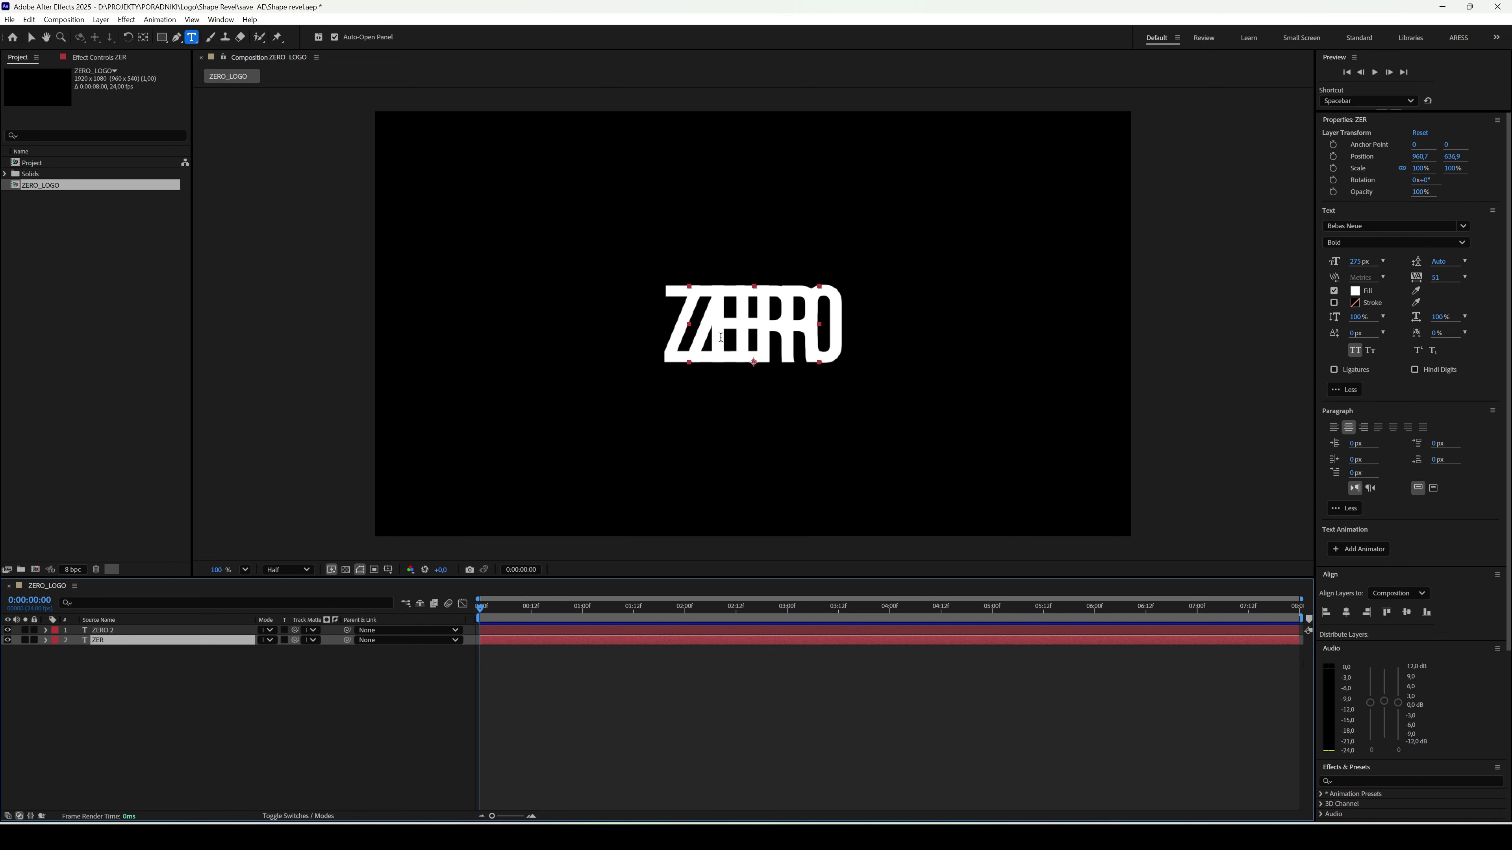
pyautogui.press('v')
pyautogui.moveTo(732, 349); pyautogui.dragTo(708, 348)
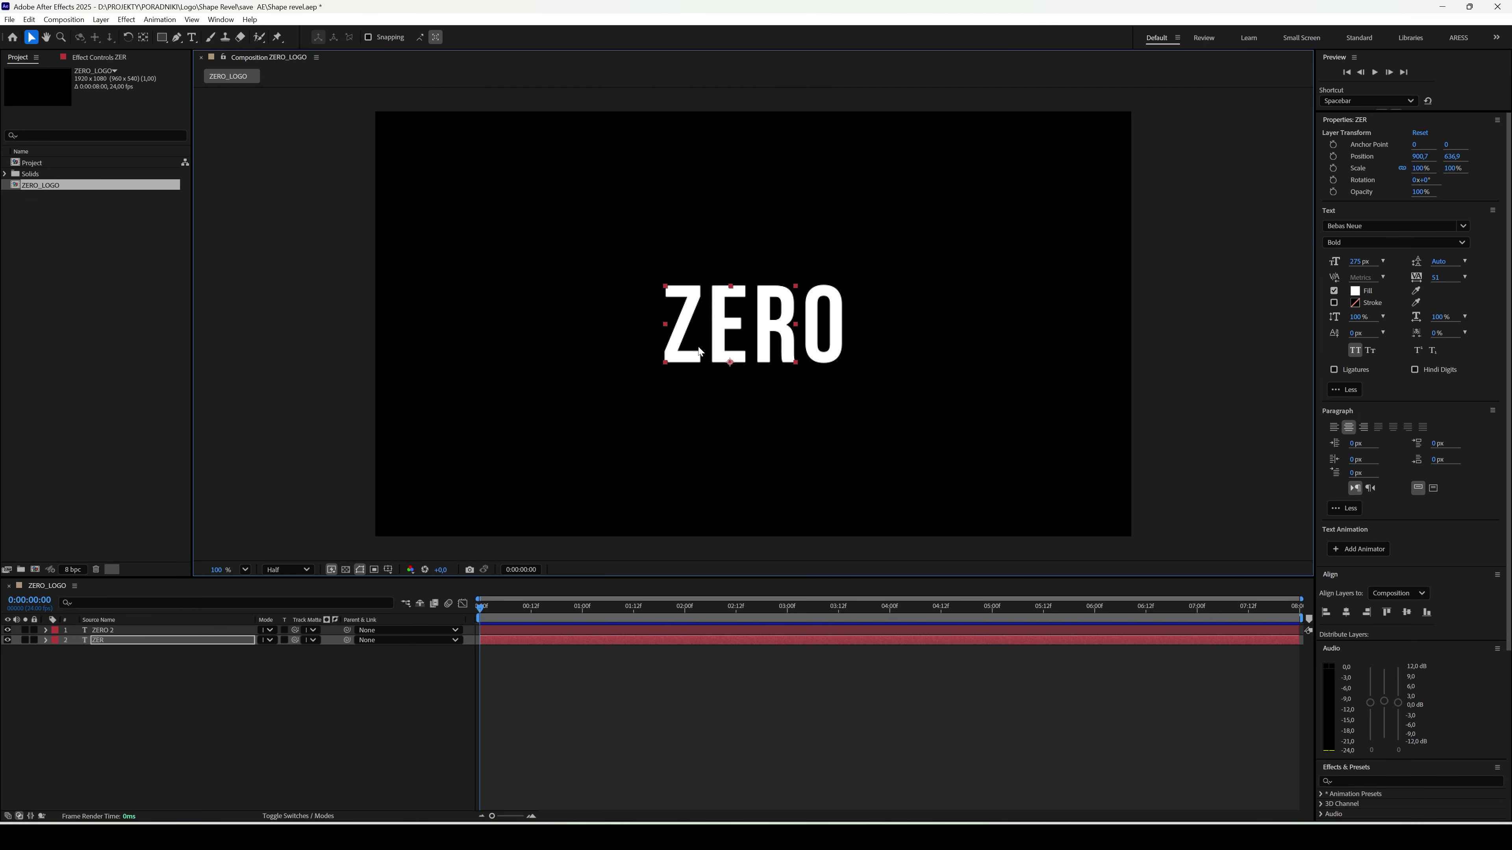
# Step: Delete ZER from the ZERO 2 layer and place the remaining O after R
pyautogui.click(135, 630)
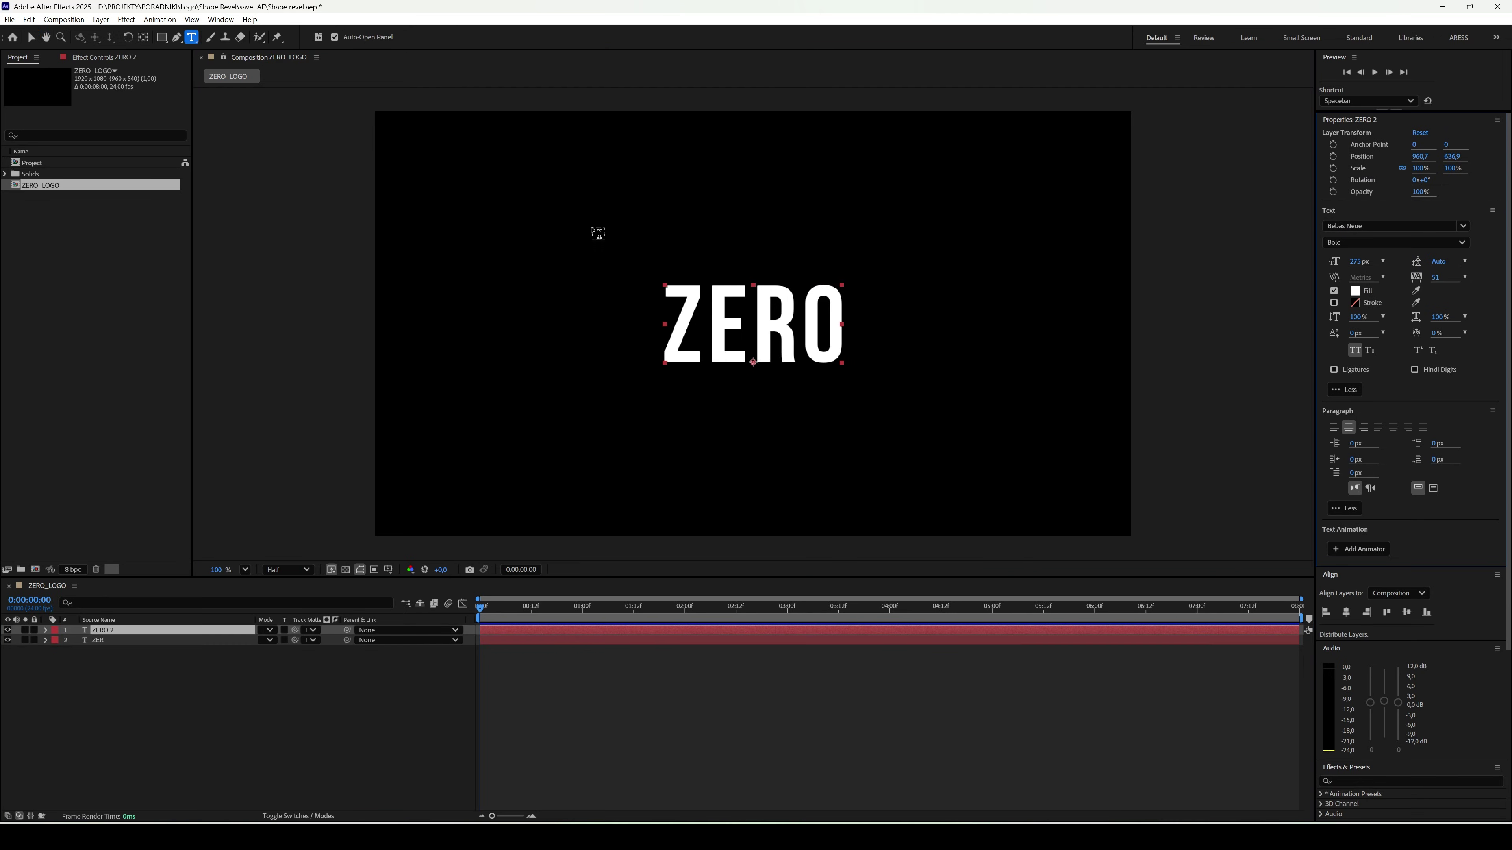
pyautogui.hotkey('ctrl', 't')
pyautogui.moveTo(803, 332); pyautogui.dragTo(628, 340)
pyautogui.press('BackSpace')
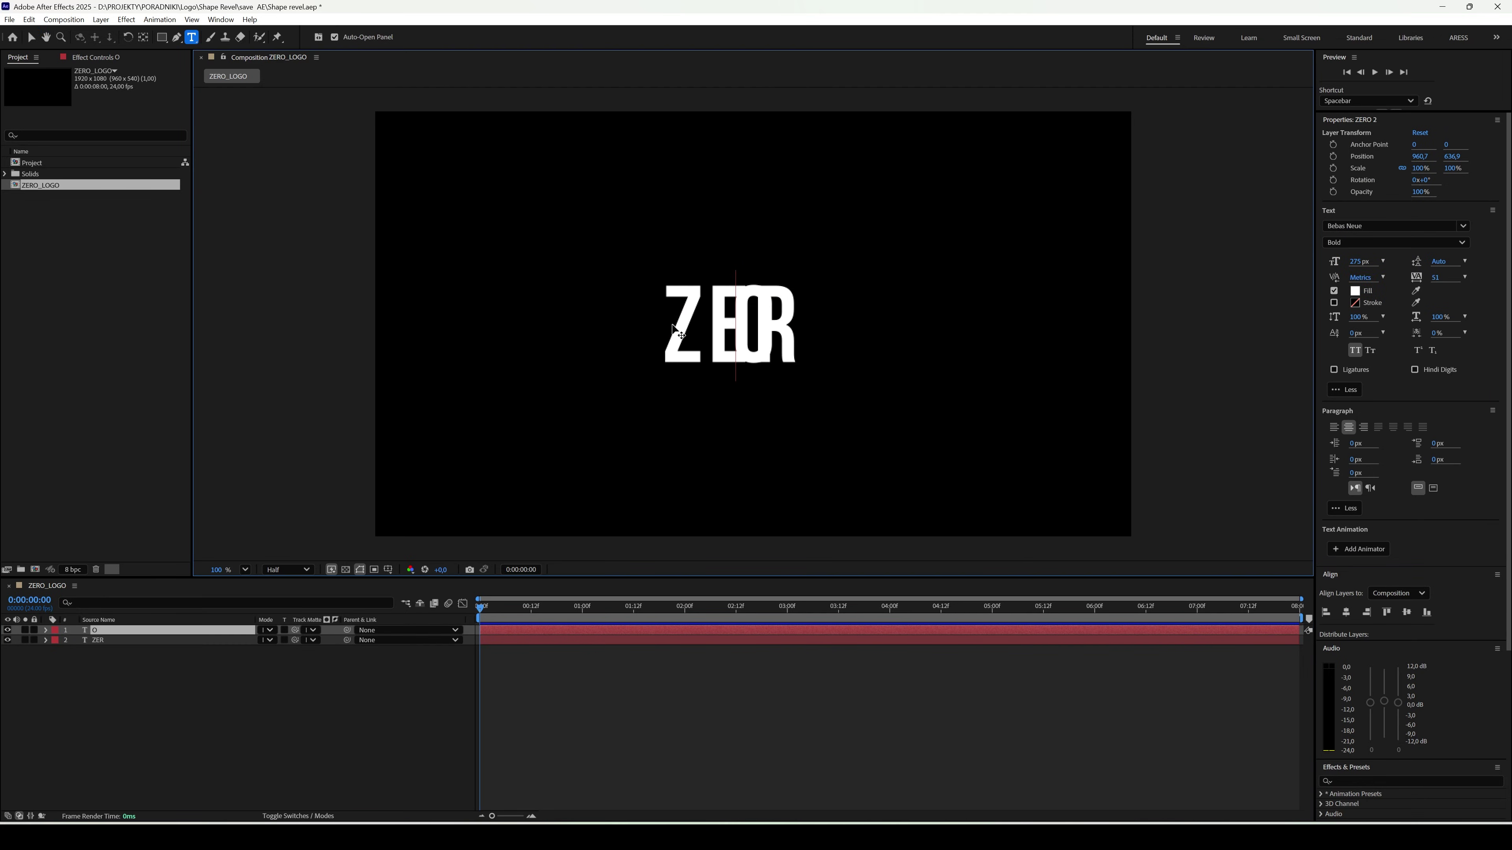
pyautogui.click(31, 37)
pyautogui.moveTo(750, 348); pyautogui.dragTo(815, 347)
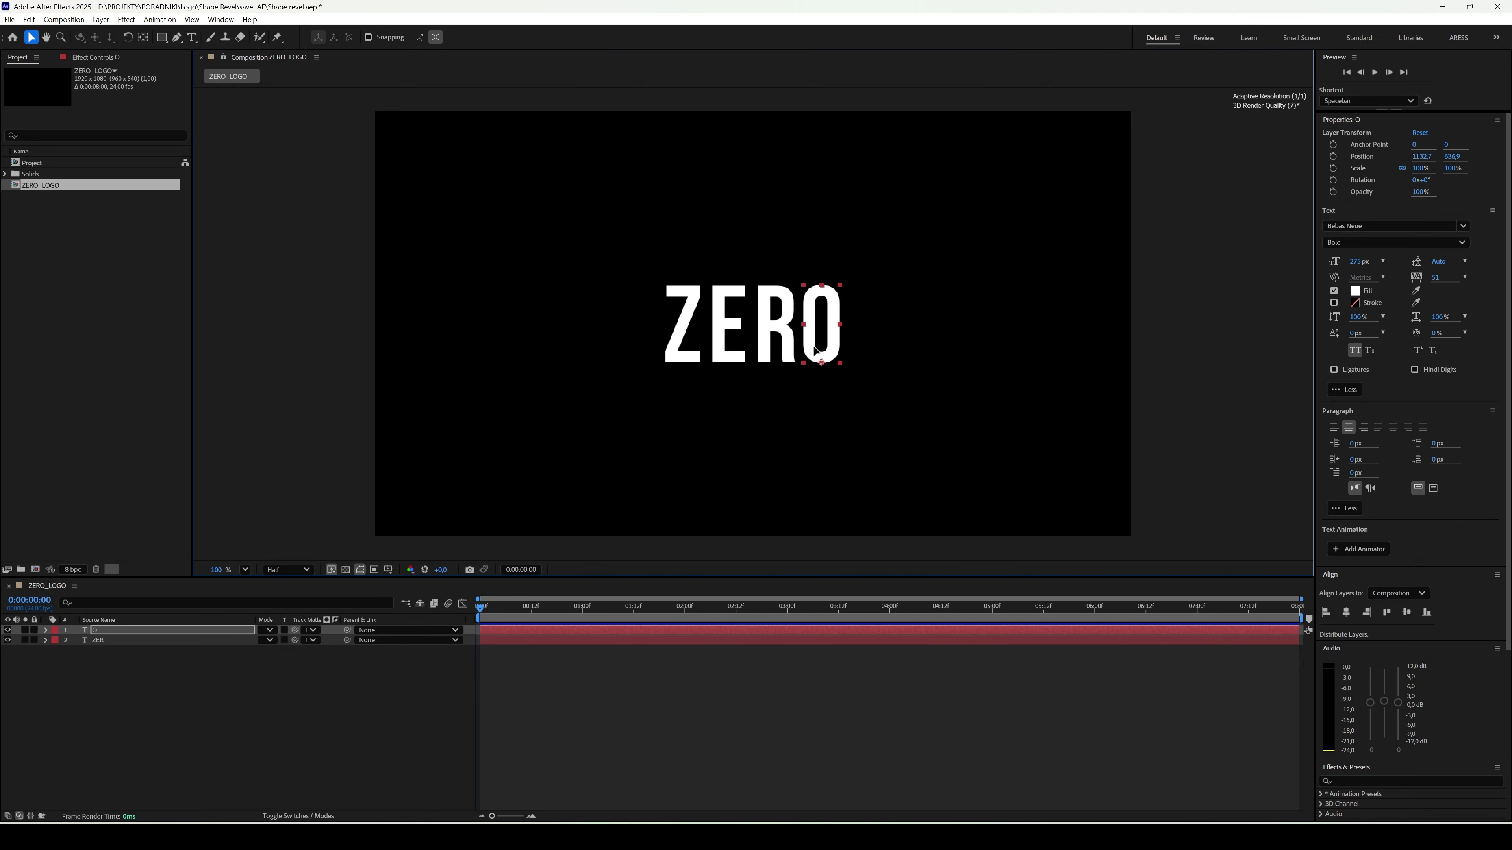
# Step: Set the O's fill colour to bright yellow at 100% saturation
pyautogui.click(1355, 293)
pyautogui.moveTo(788, 483); pyautogui.dragTo(789, 469)
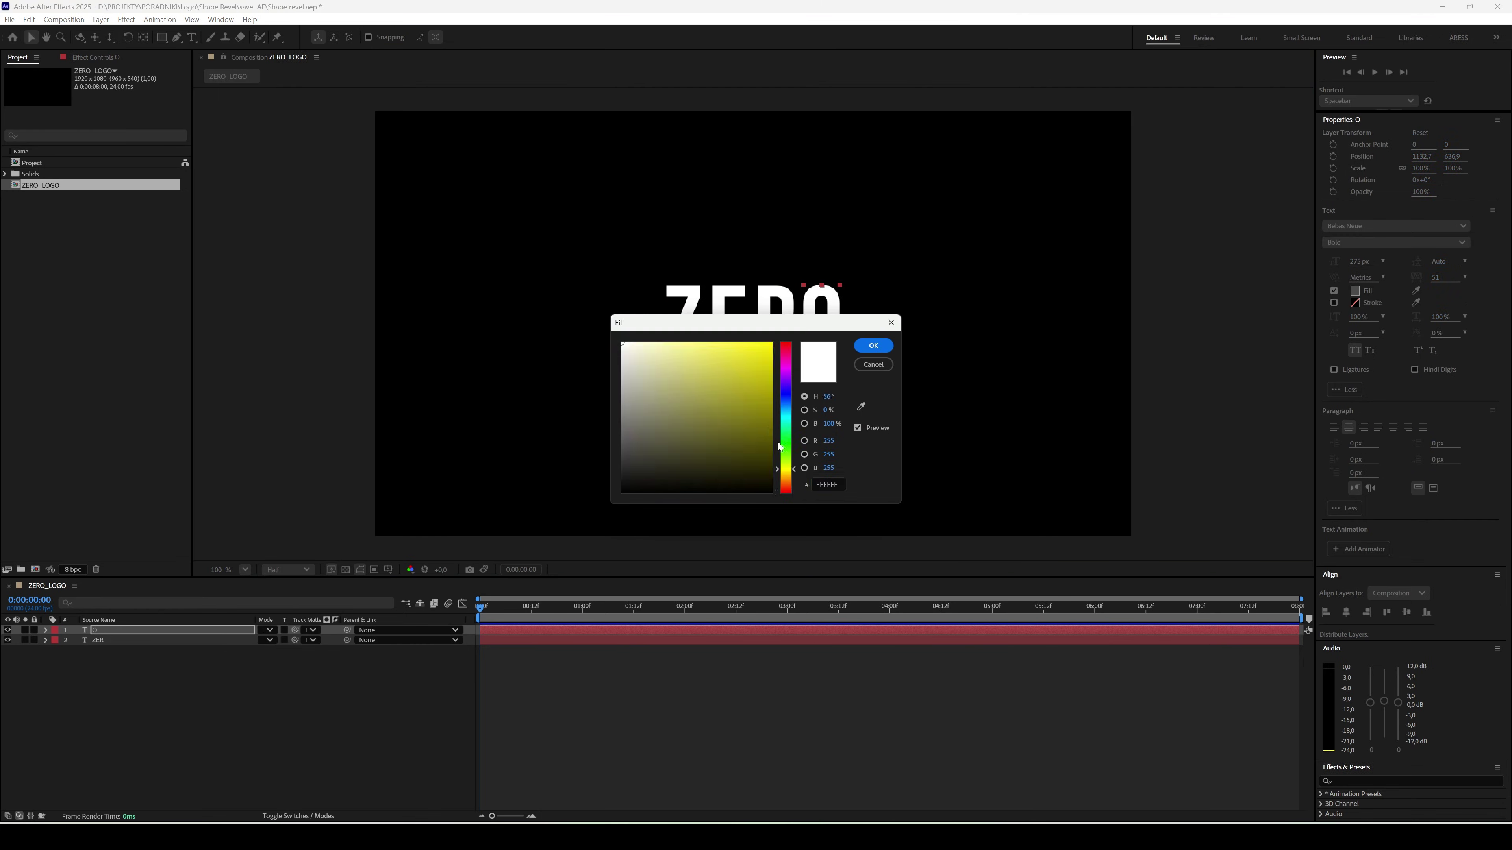
pyautogui.click(771, 343)
pyautogui.click(883, 347)
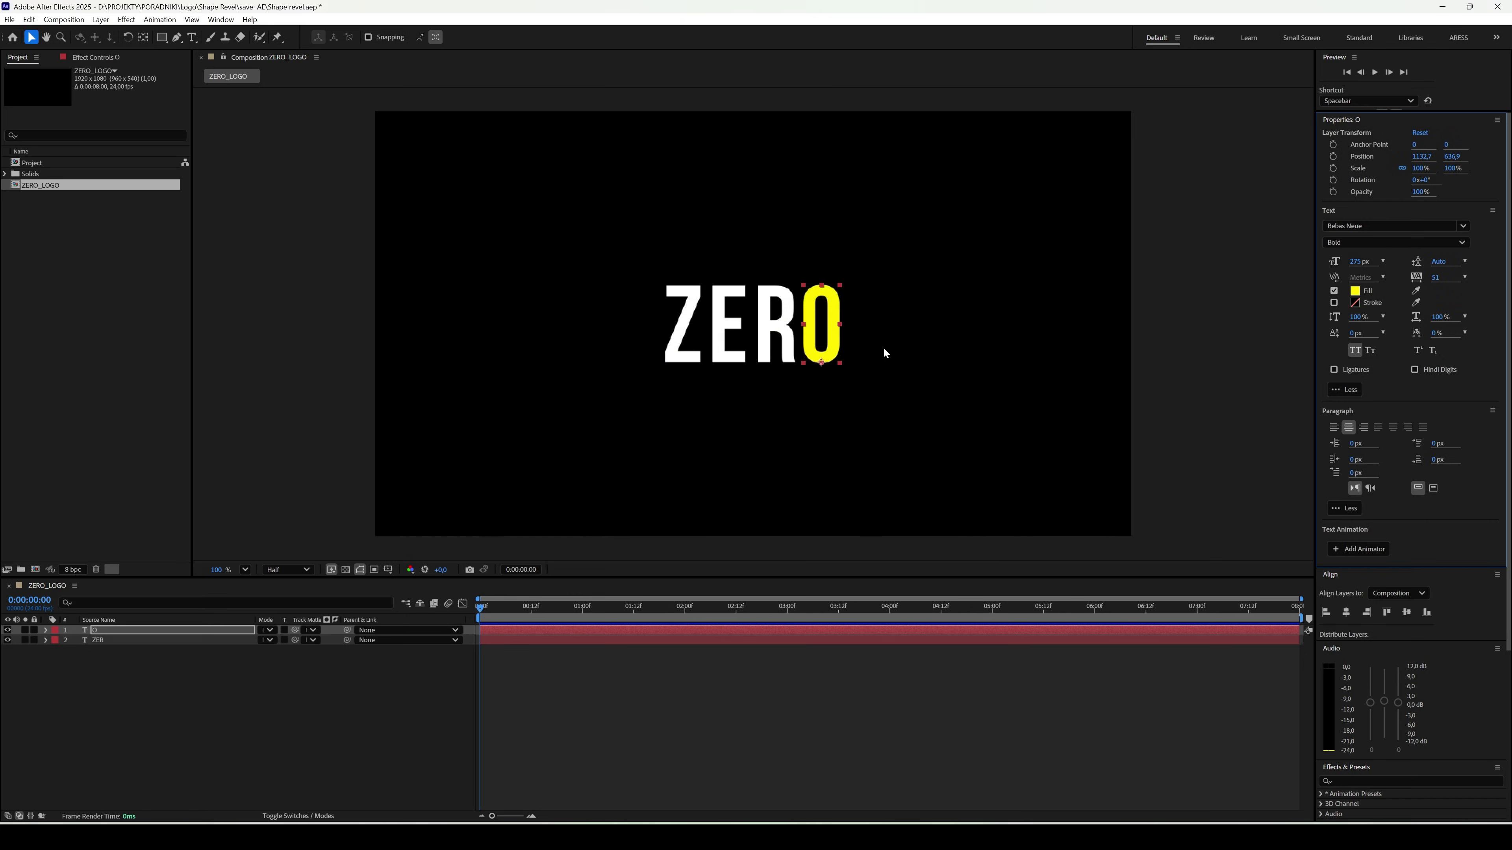
# Step: Switch the composition preview resolution from Half to Full and reselect the O layer
pyautogui.click(298, 571)
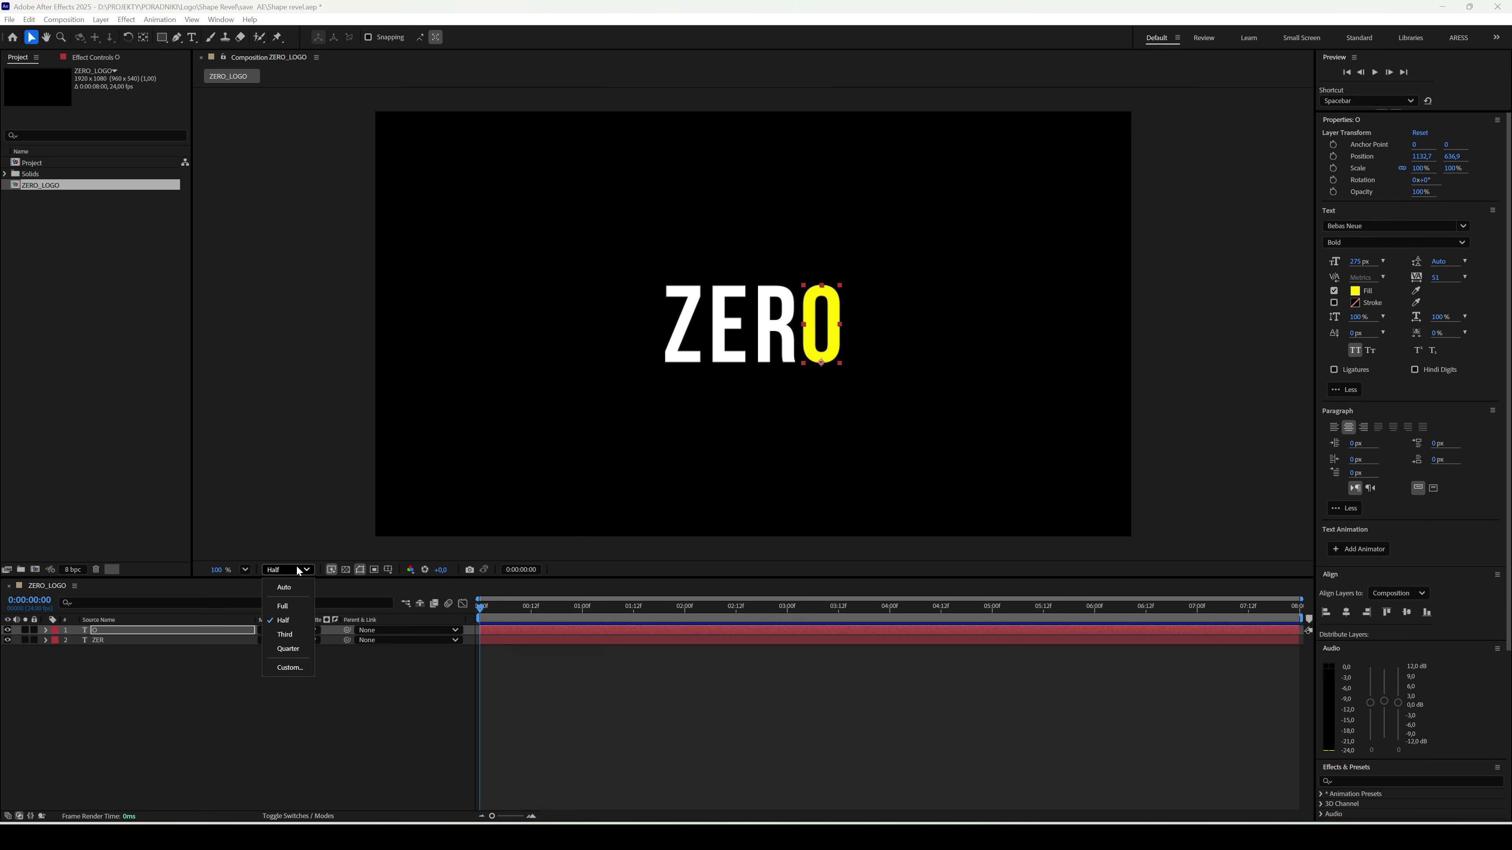
pyautogui.click(289, 605)
pyautogui.click(348, 680)
pyautogui.click(157, 630)
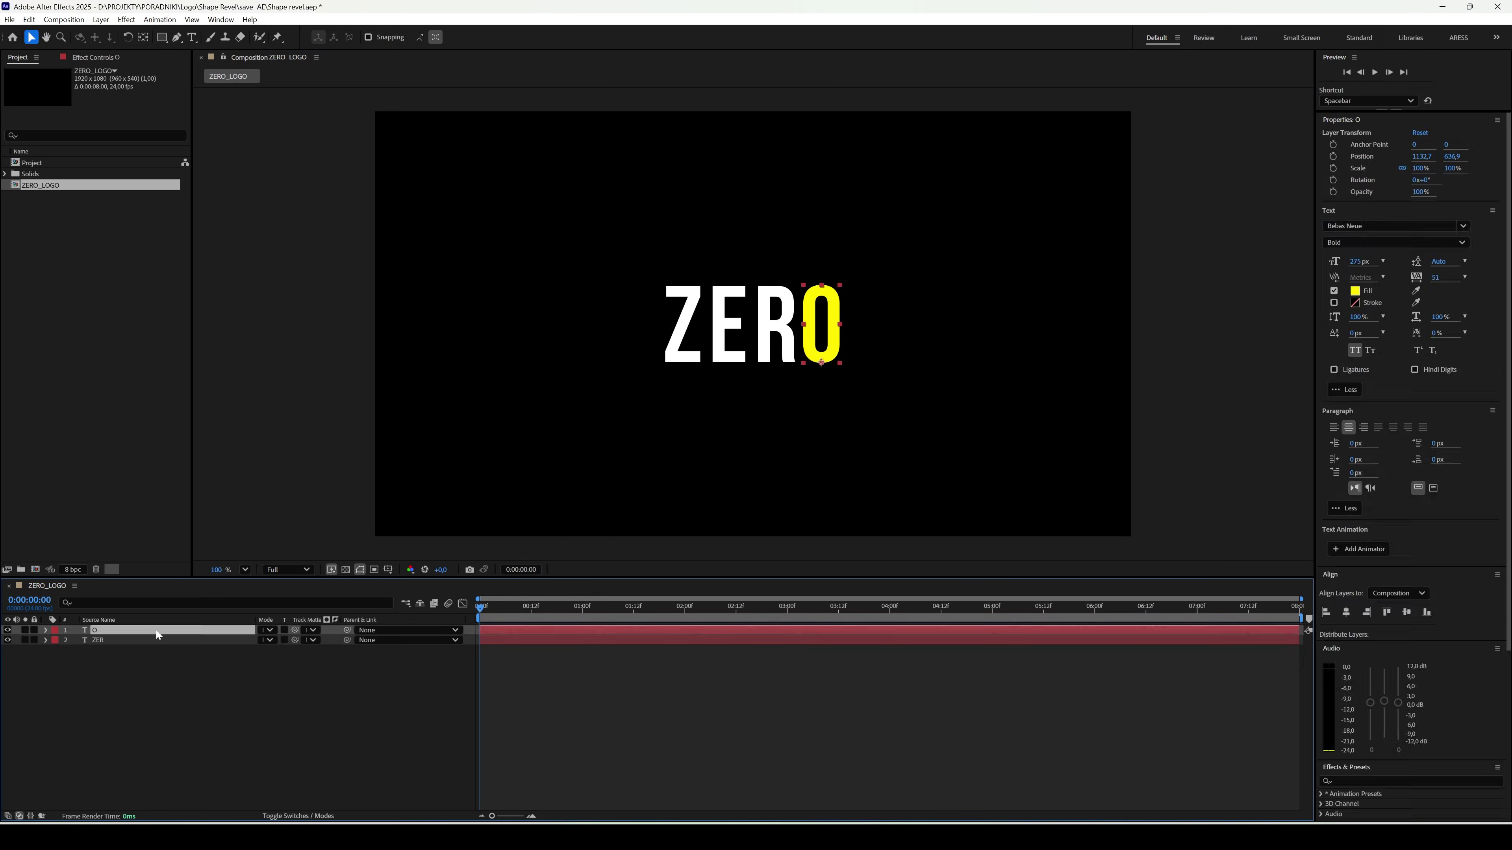
# Step: Convert the O text into an O Outlines shape layer and show its Position property
pyautogui.rightClick(155, 630)
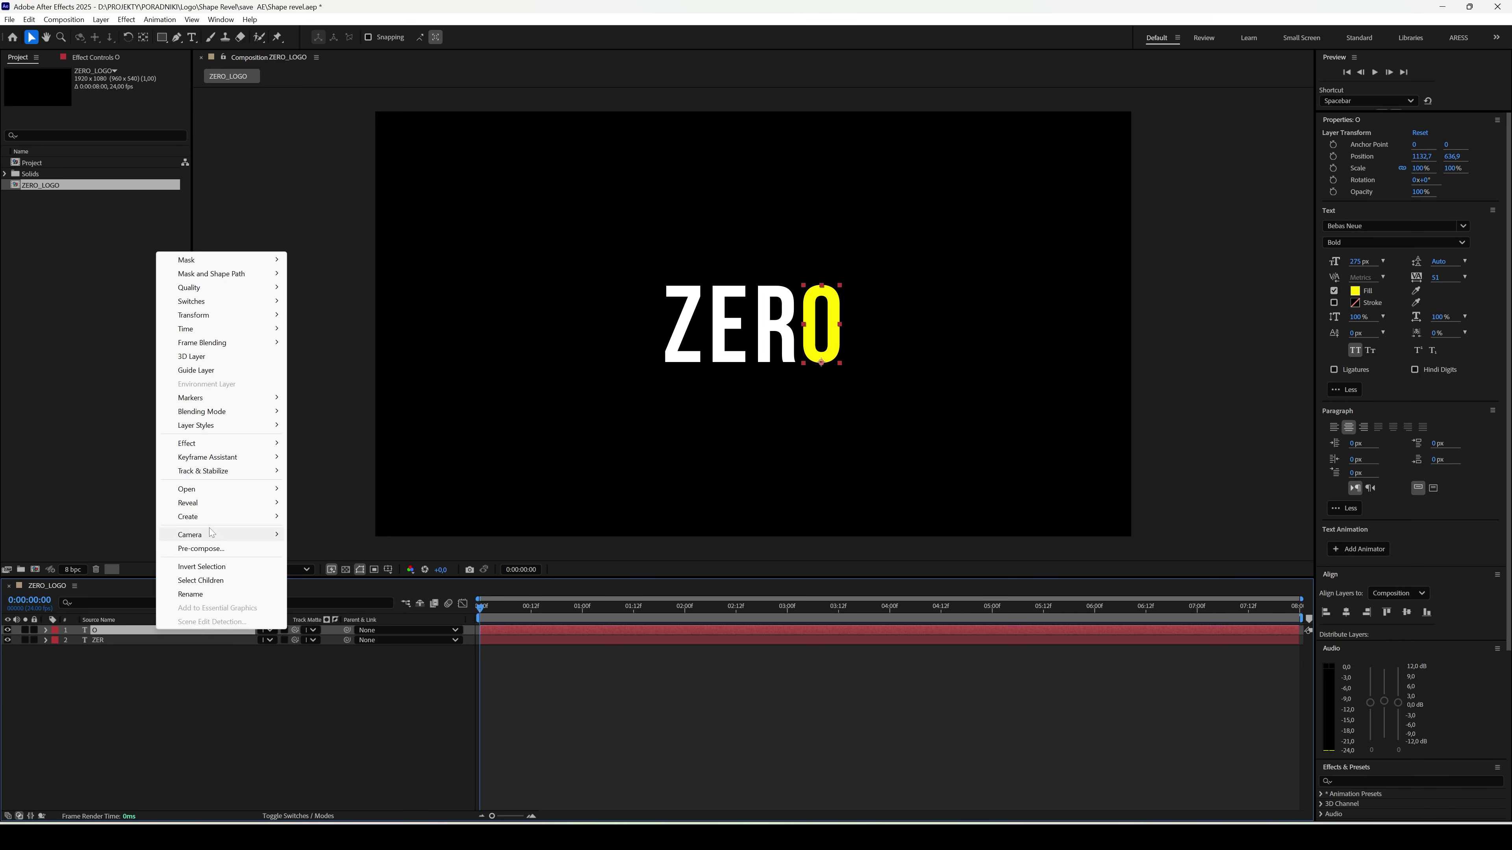
pyautogui.moveTo(209, 517)
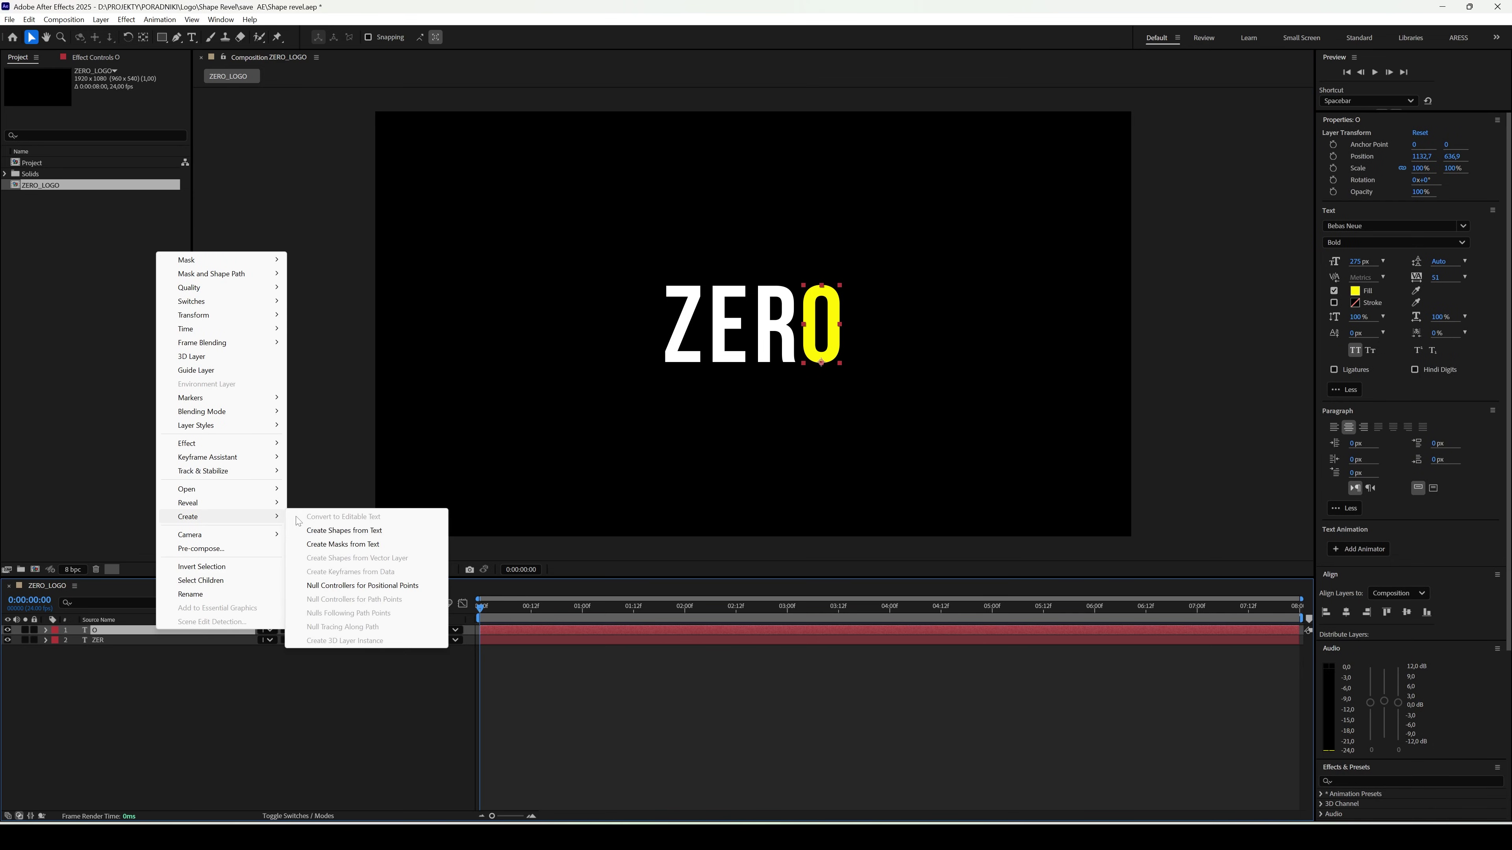
pyautogui.click(332, 532)
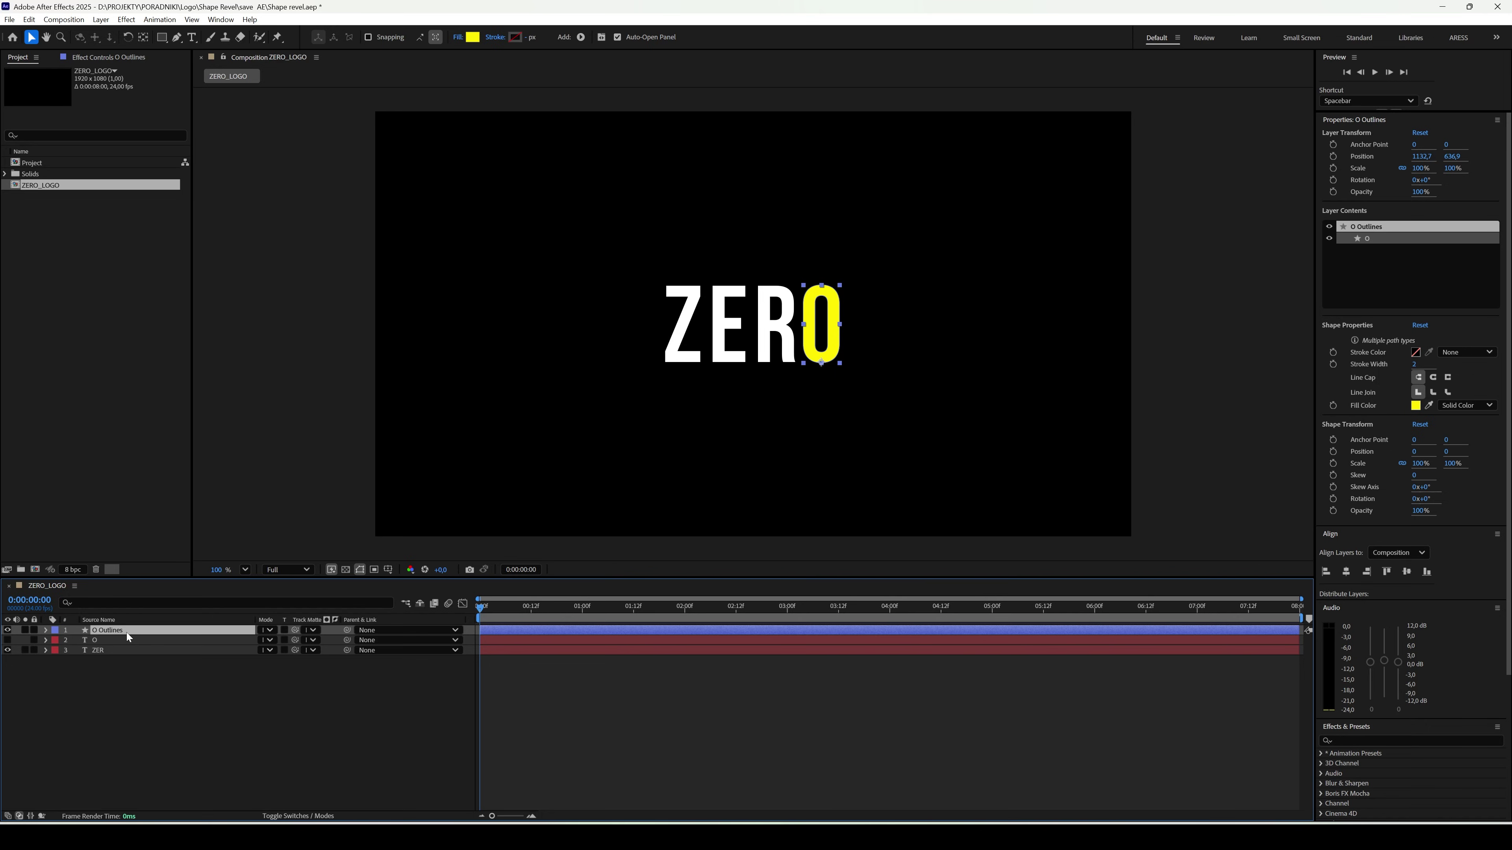
pyautogui.press('p')
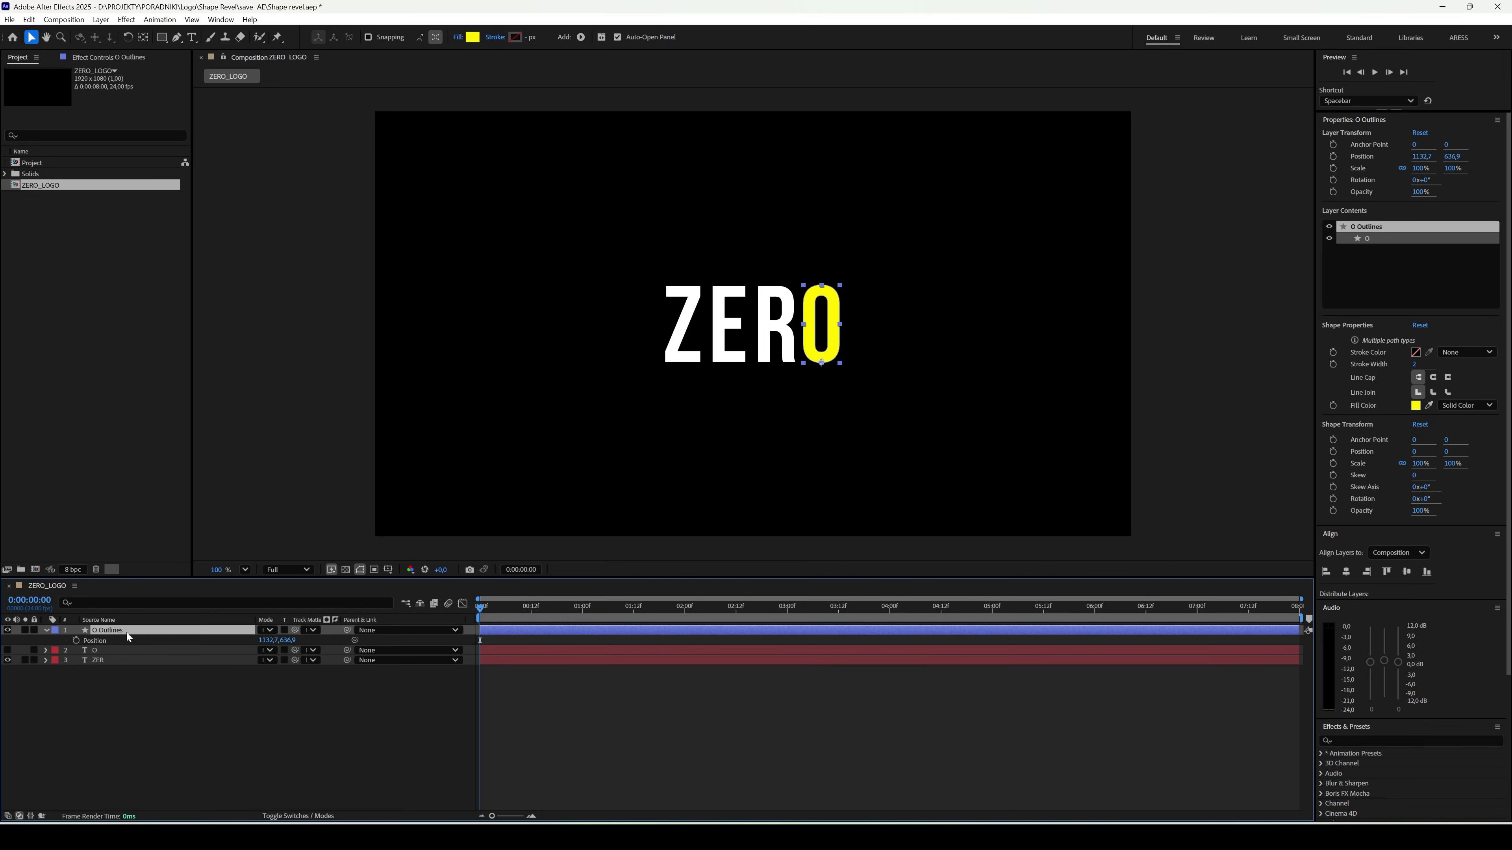
# Step: At 0:00:02:00, centre the O's anchor point and set the first Position keyframe
pyautogui.click(683, 611)
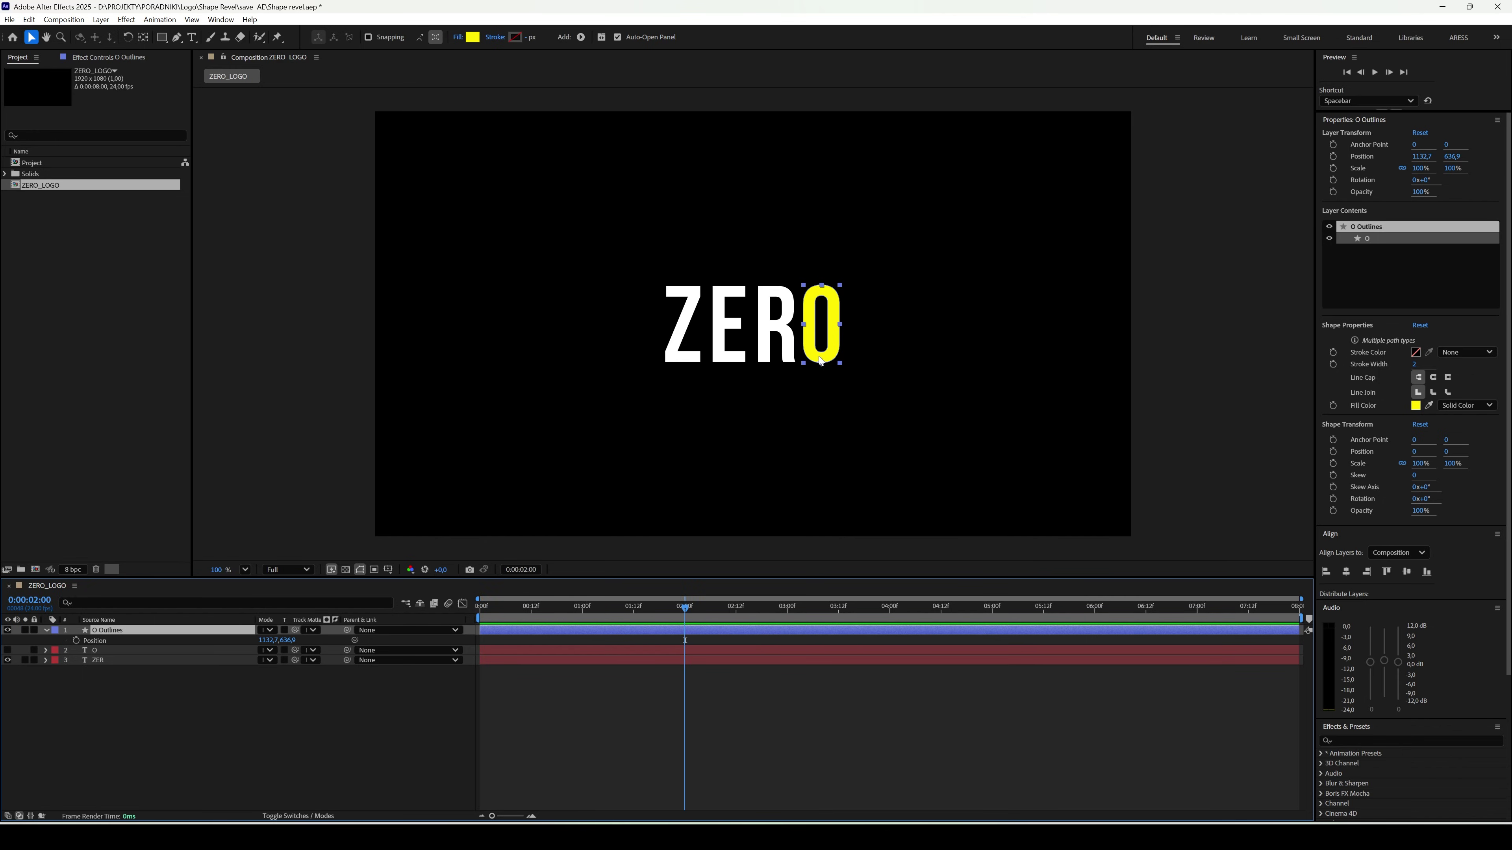
pyautogui.click(143, 37)
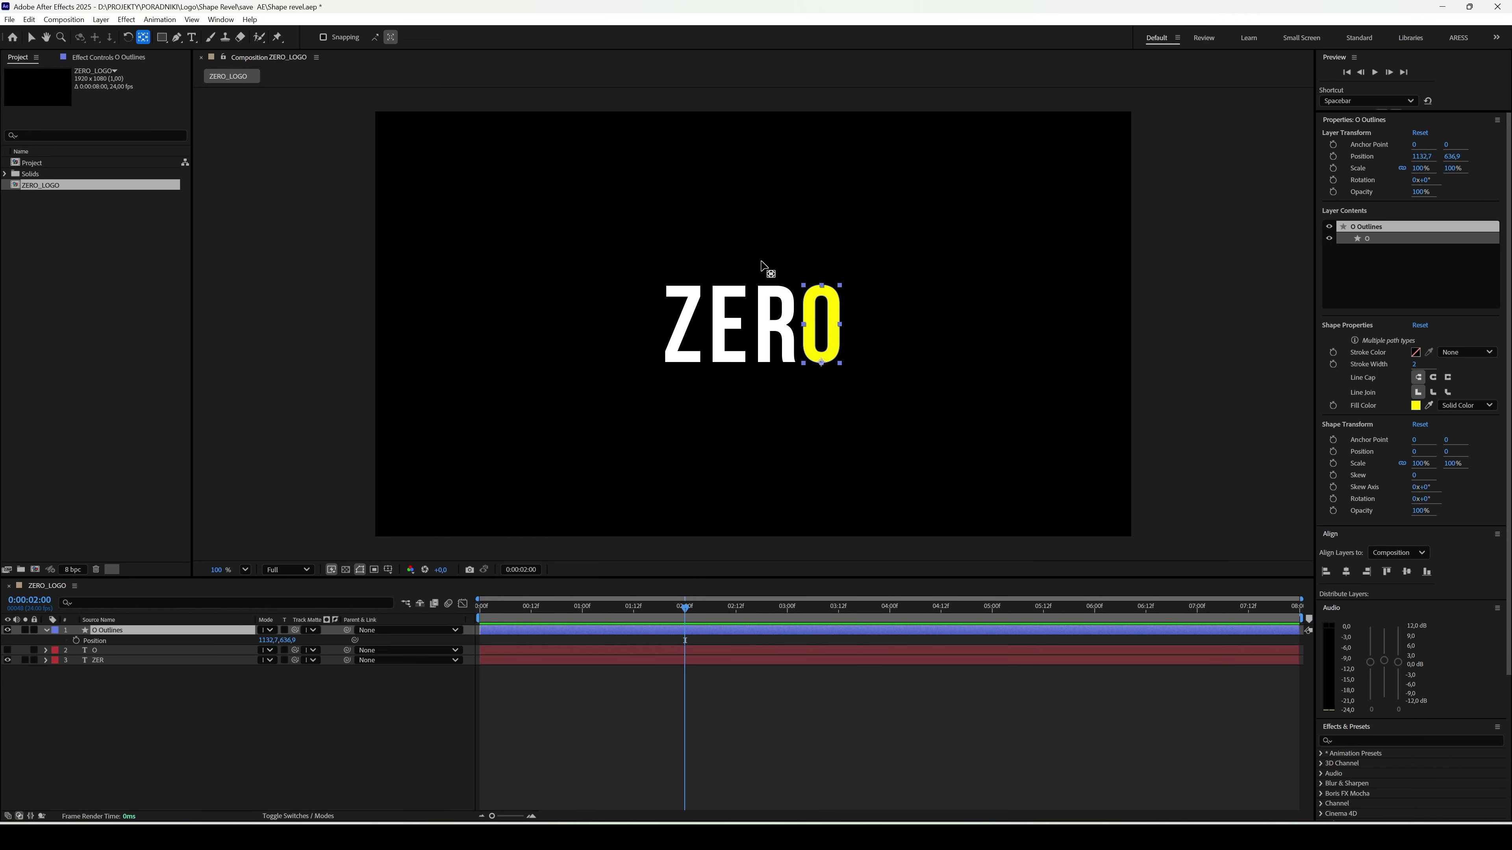
pyautogui.moveTo(822, 363); pyautogui.dragTo(828, 324)
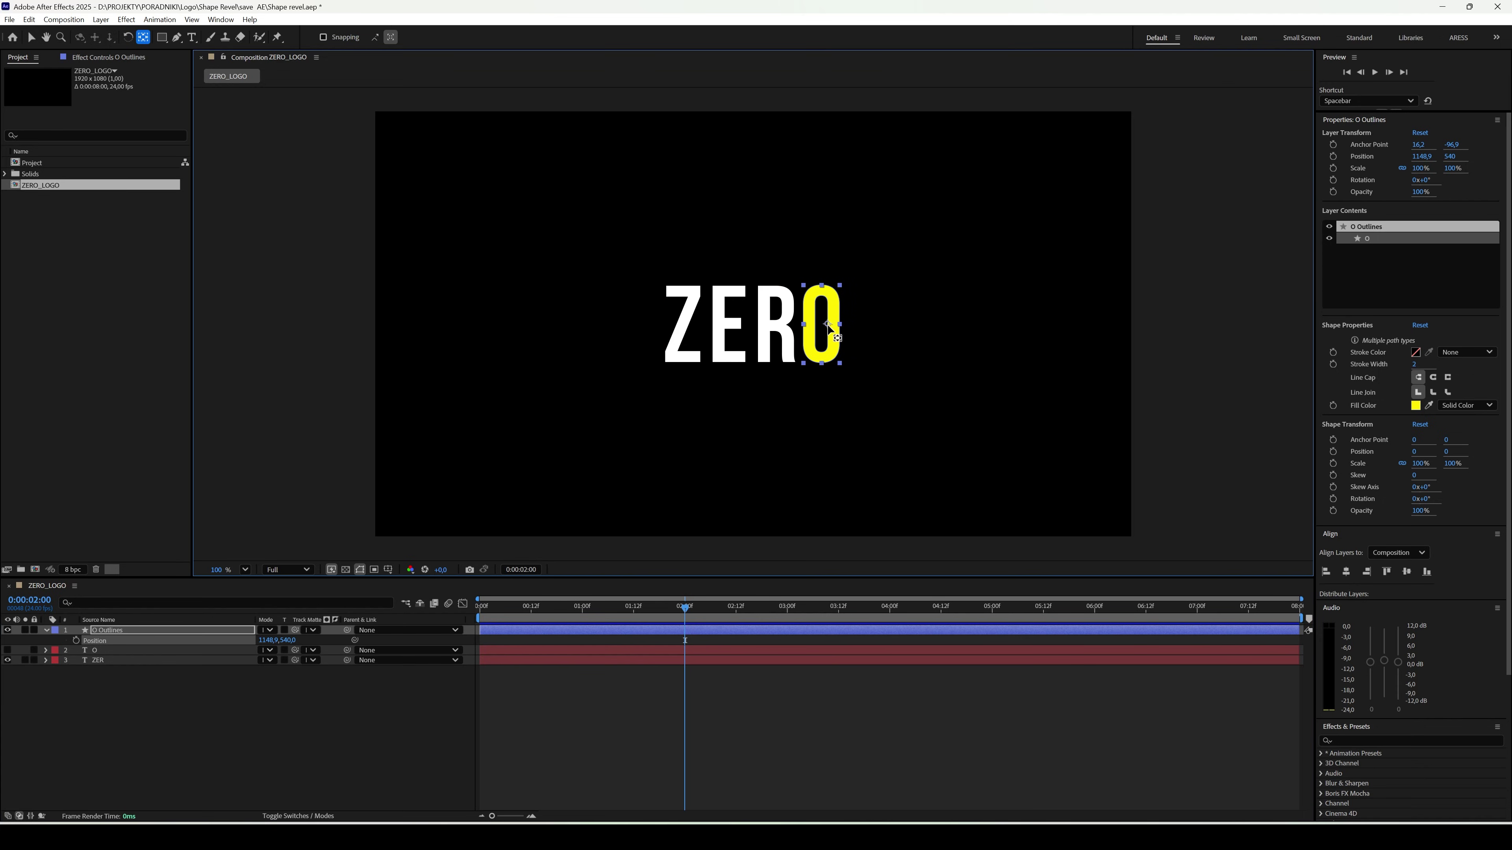
pyautogui.click(80, 640)
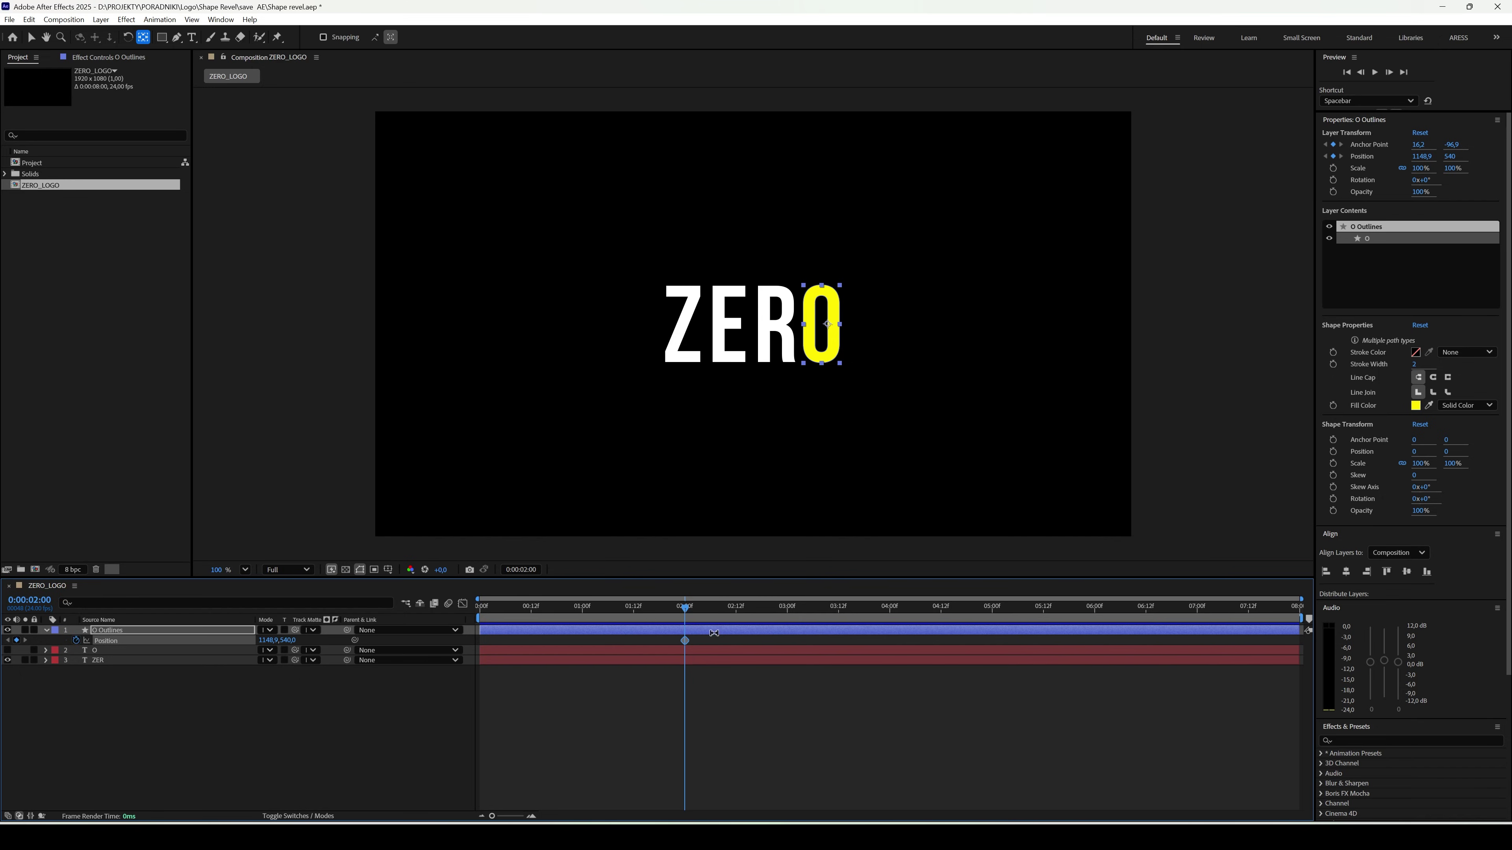
# Step: At 0:00:00:12, move the O left so it sits in front of ZER
pyautogui.click(532, 614)
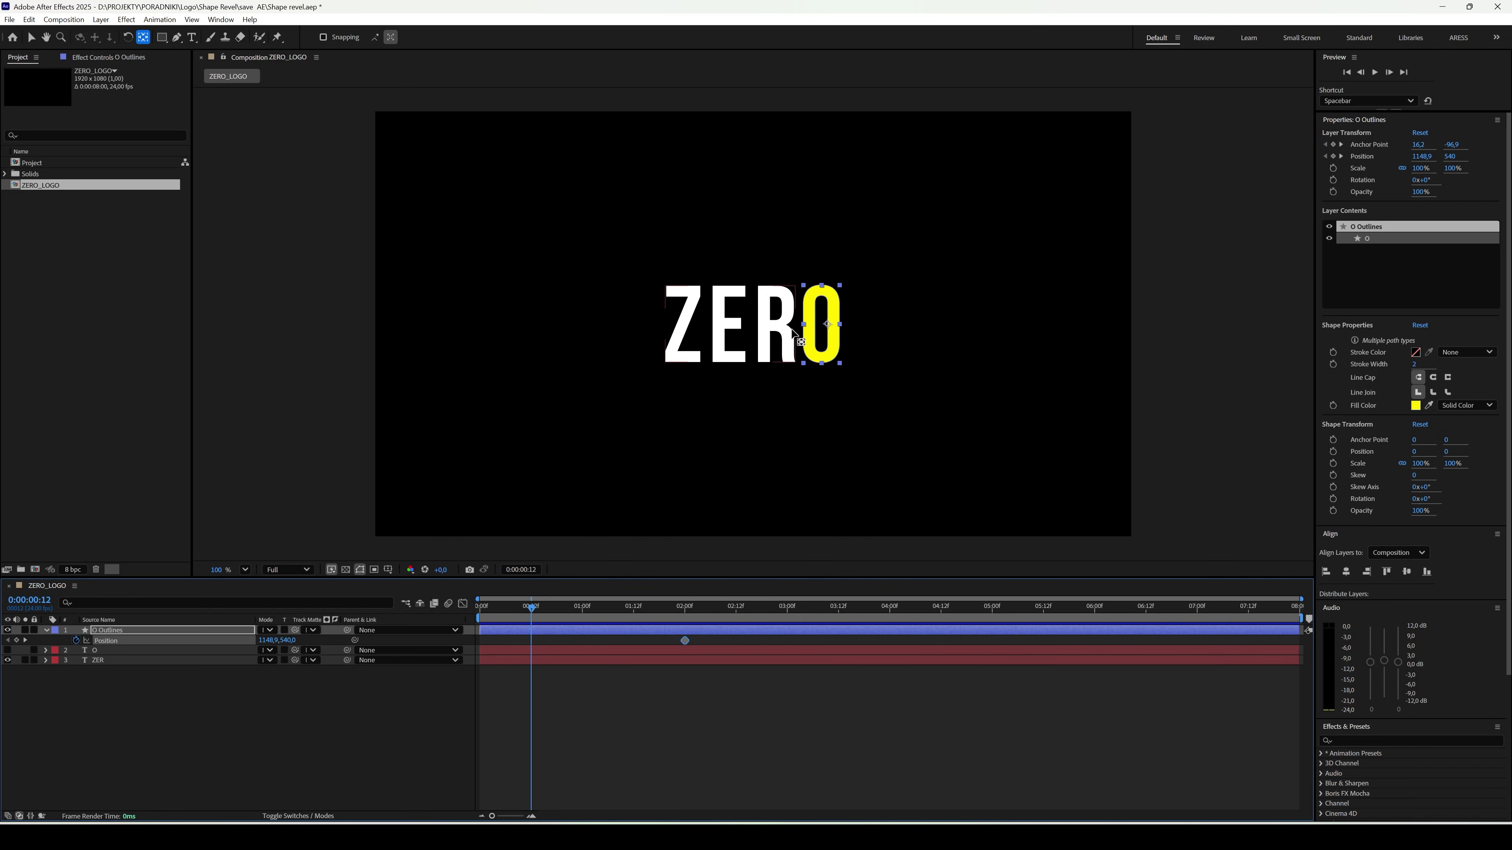
pyautogui.press('v')
pyautogui.moveTo(831, 360); pyautogui.dragTo(668, 357)
pyautogui.scroll(3, 621, 359)
pyautogui.press('Left')
pyautogui.press('Left')
pyautogui.press('Left')
pyautogui.press('Left')
pyautogui.press('Left')
pyautogui.press('Left')
pyautogui.press('Left')
pyautogui.press('Left')
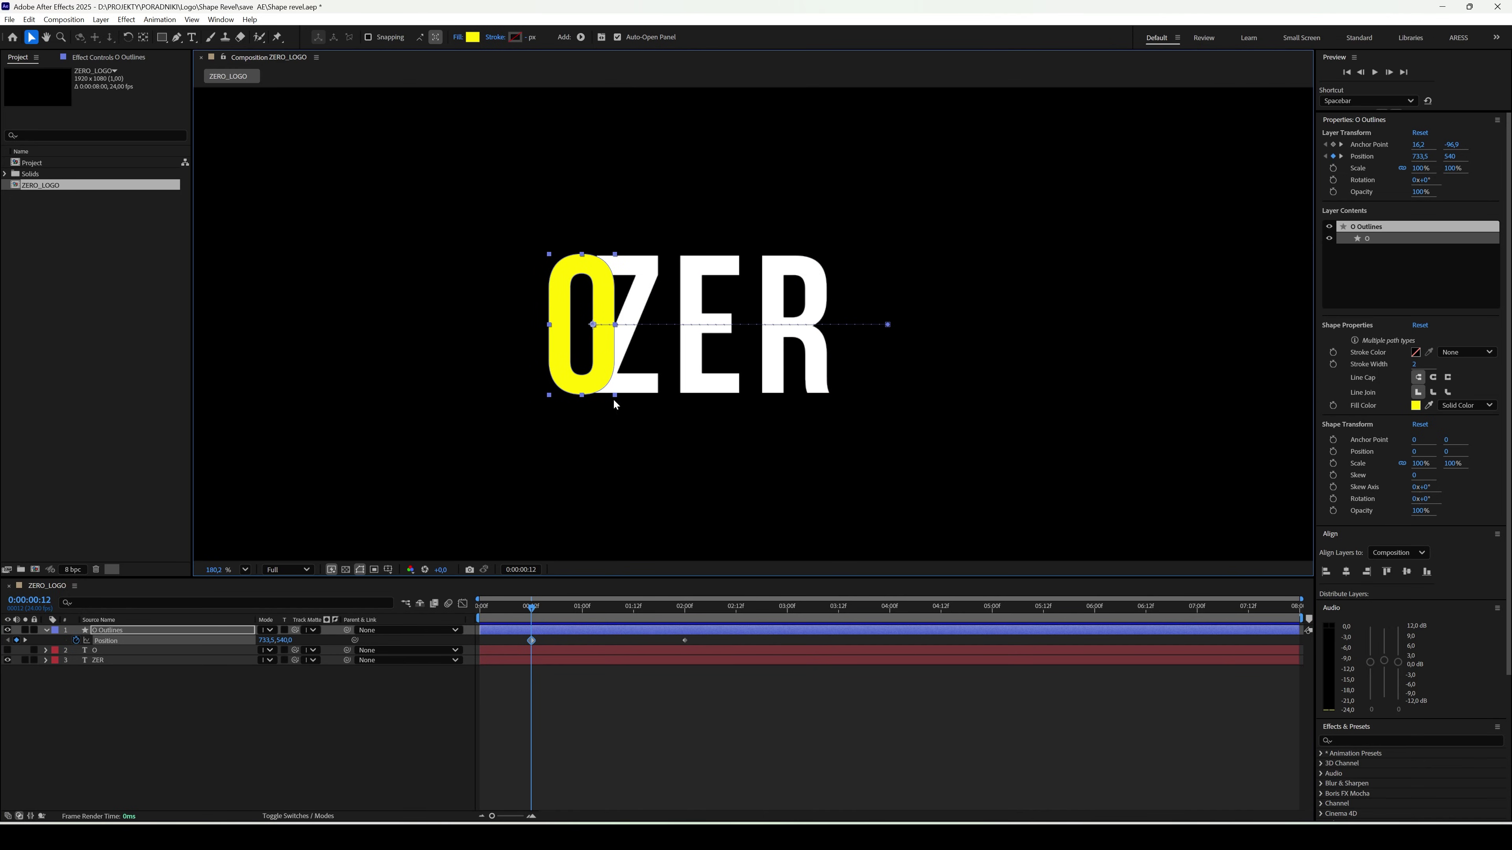
pyautogui.scroll(-2, 616, 405)
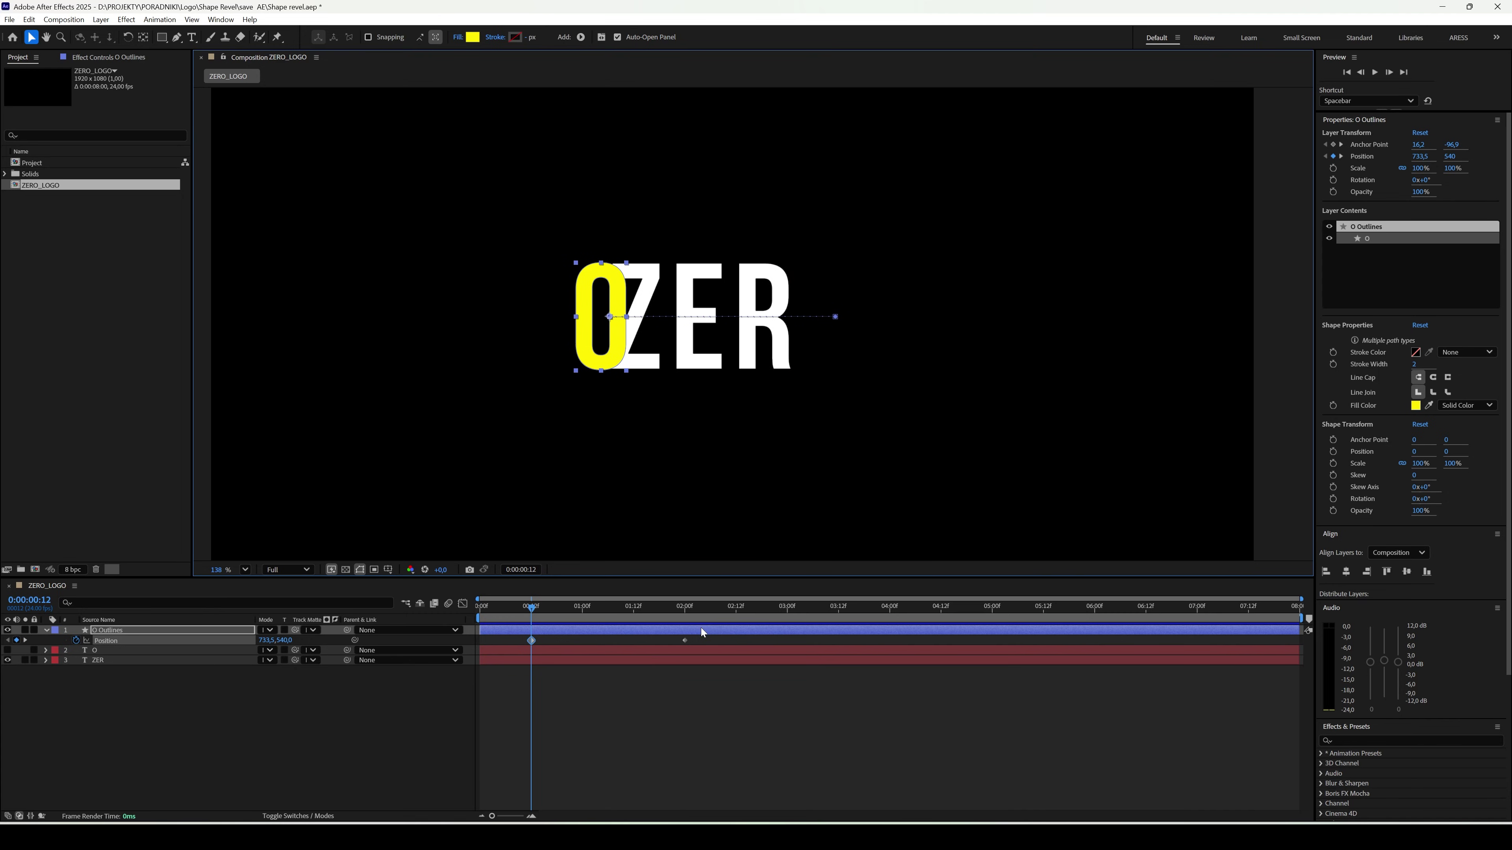
# Step: Expose the outer and inner O Path properties and enable keyframing on both
pyautogui.click(46, 630)
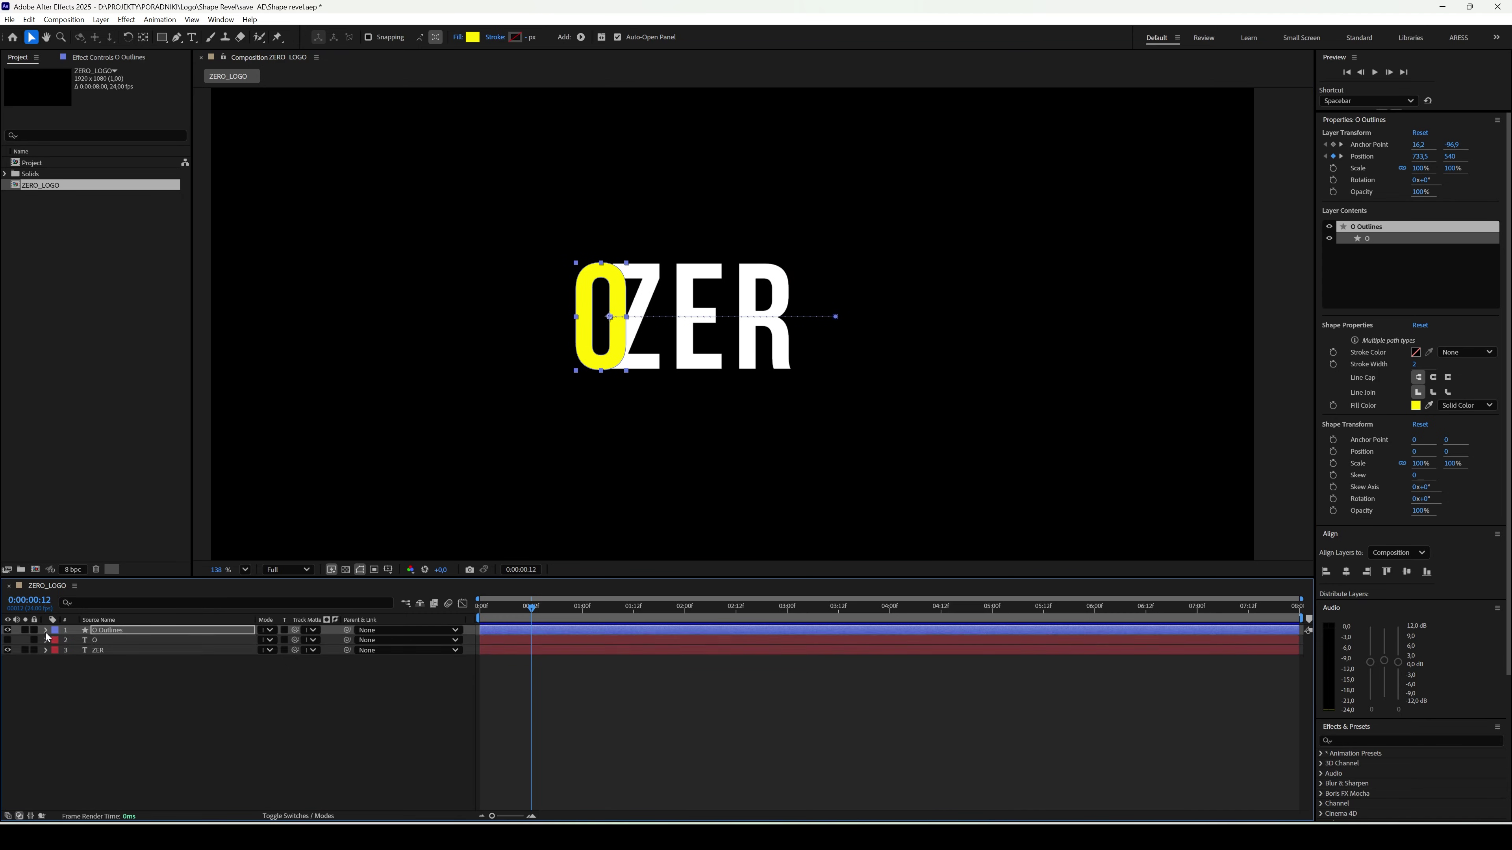
pyautogui.click(47, 630)
pyautogui.click(57, 651)
pyautogui.click(56, 641)
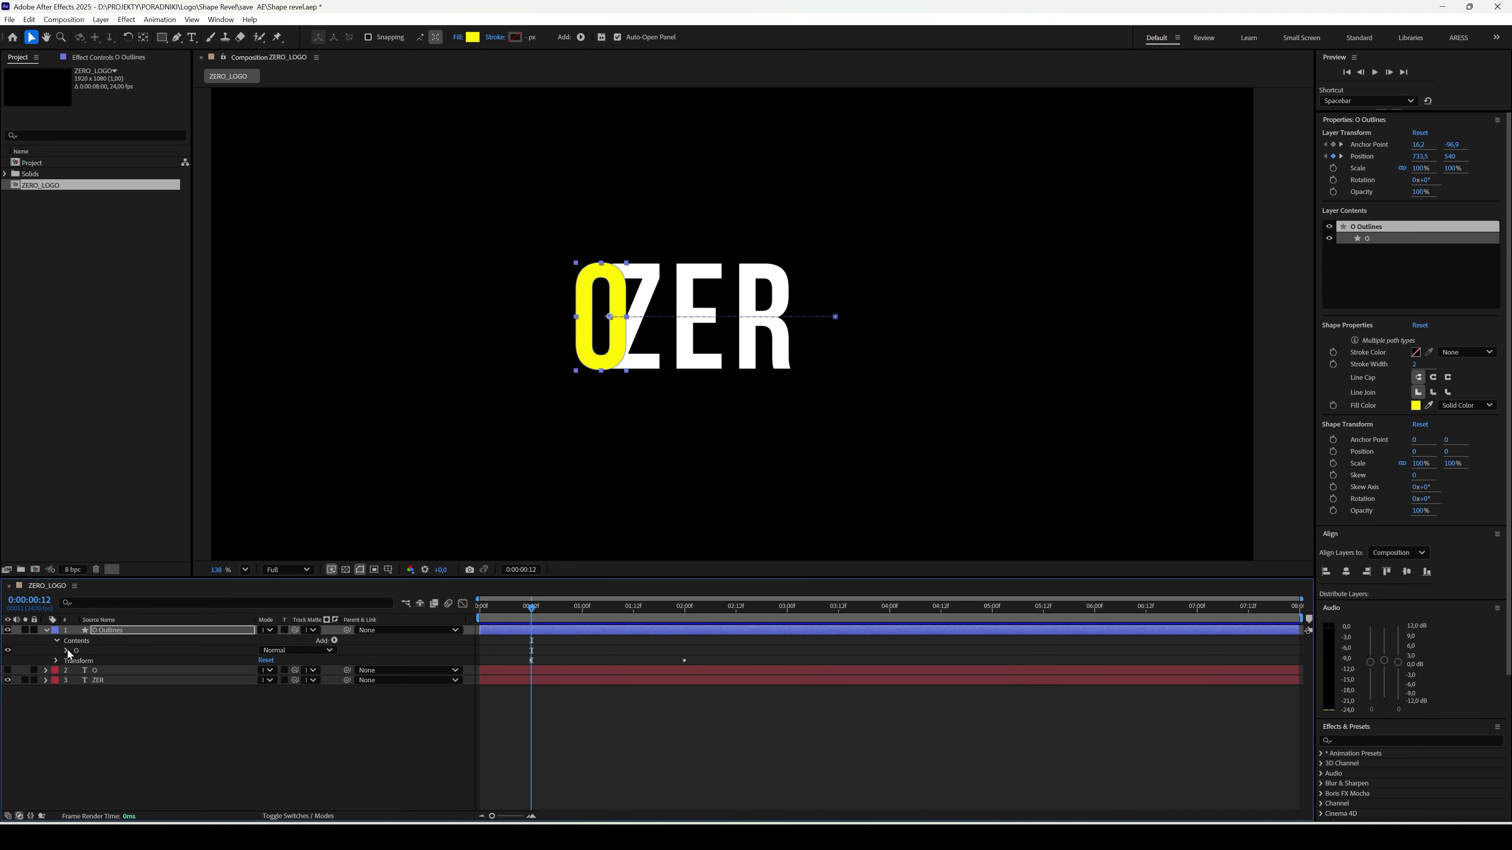
pyautogui.click(66, 651)
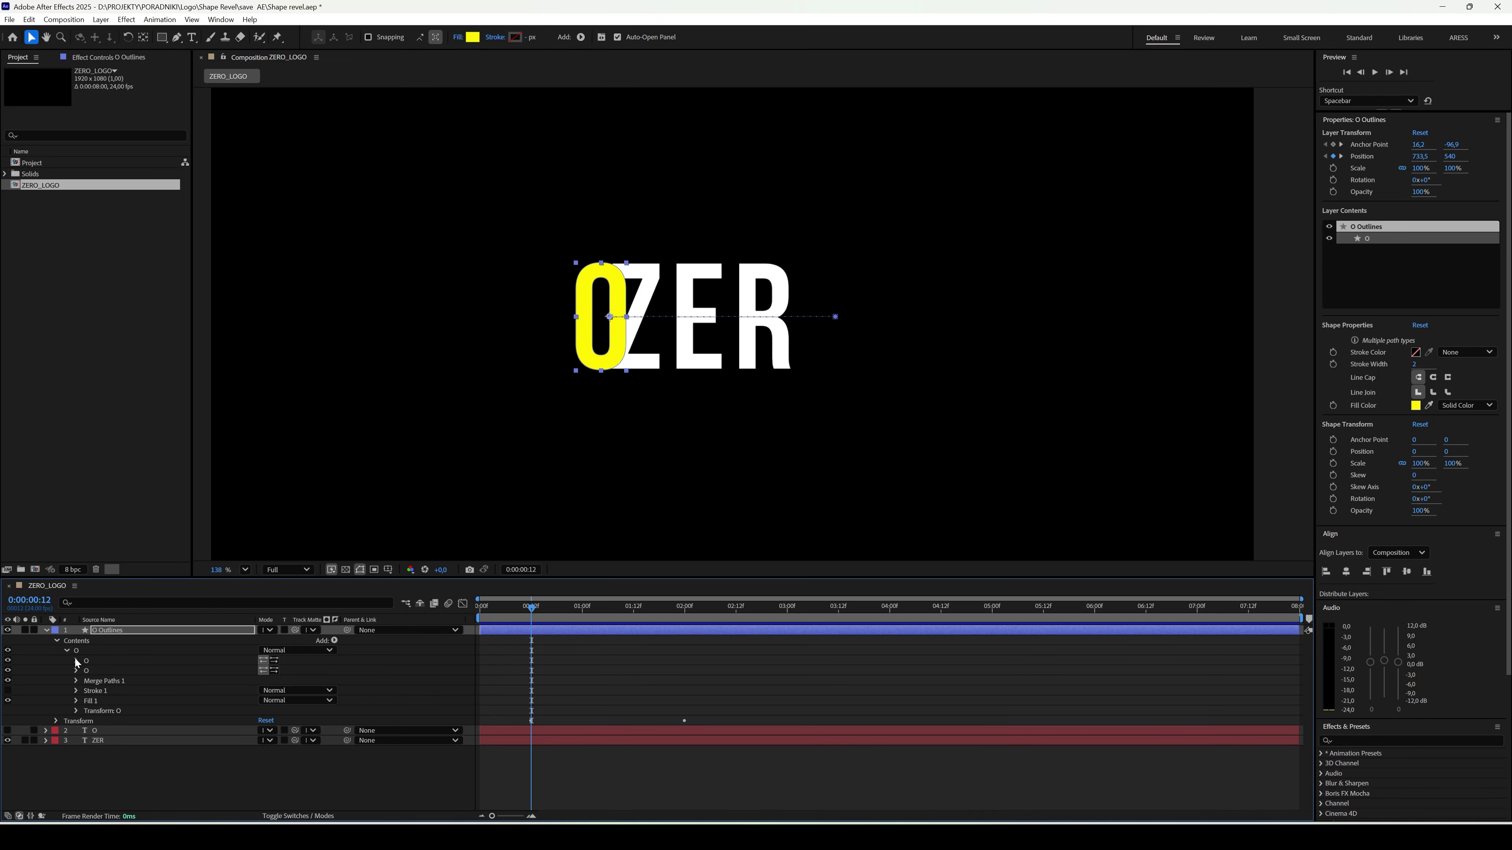
pyautogui.click(76, 661)
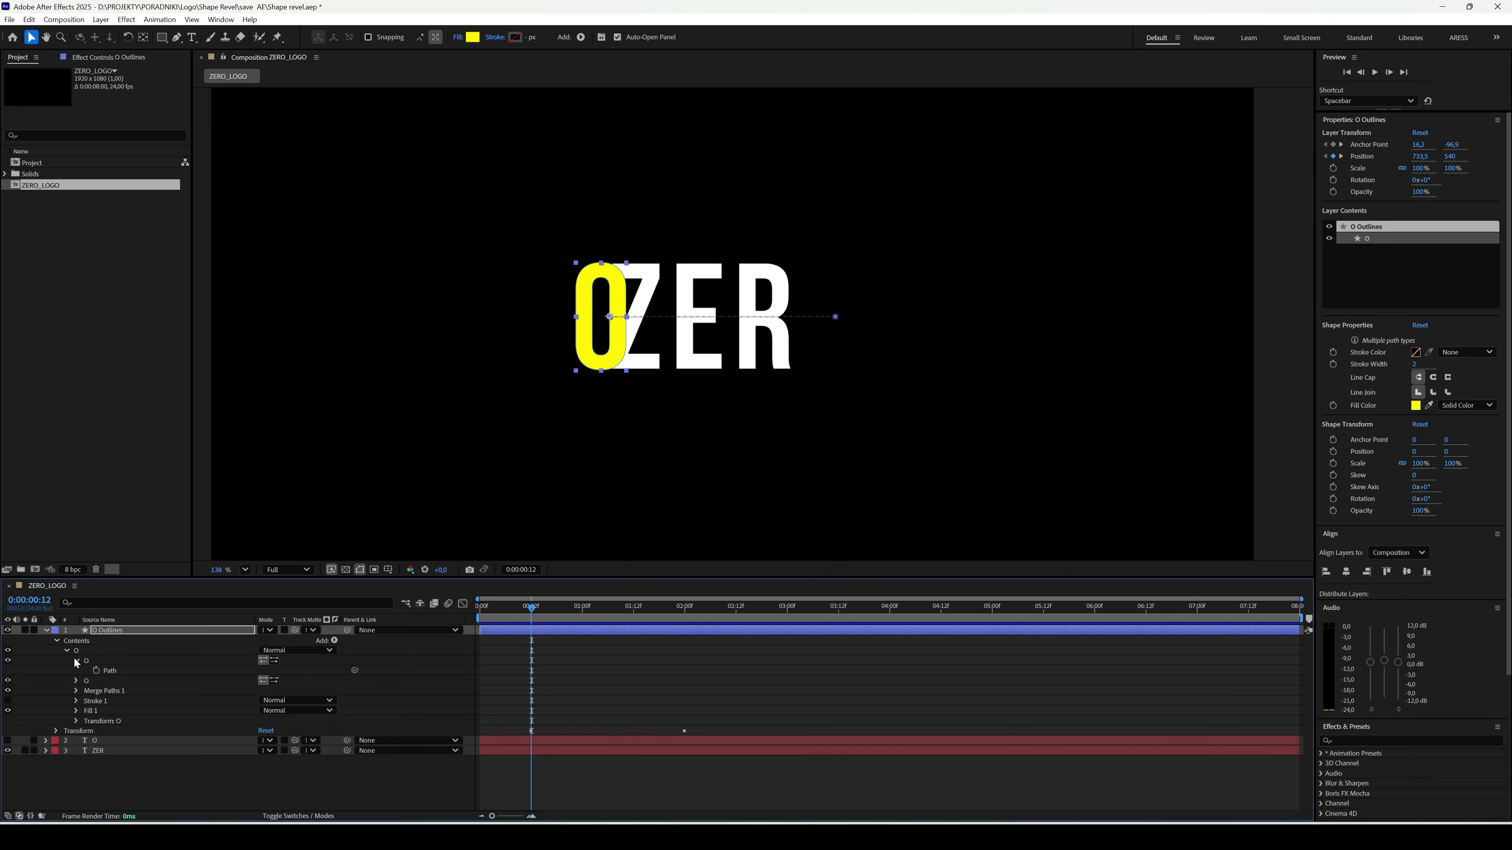
pyautogui.click(96, 670)
pyautogui.click(76, 680)
pyautogui.click(95, 691)
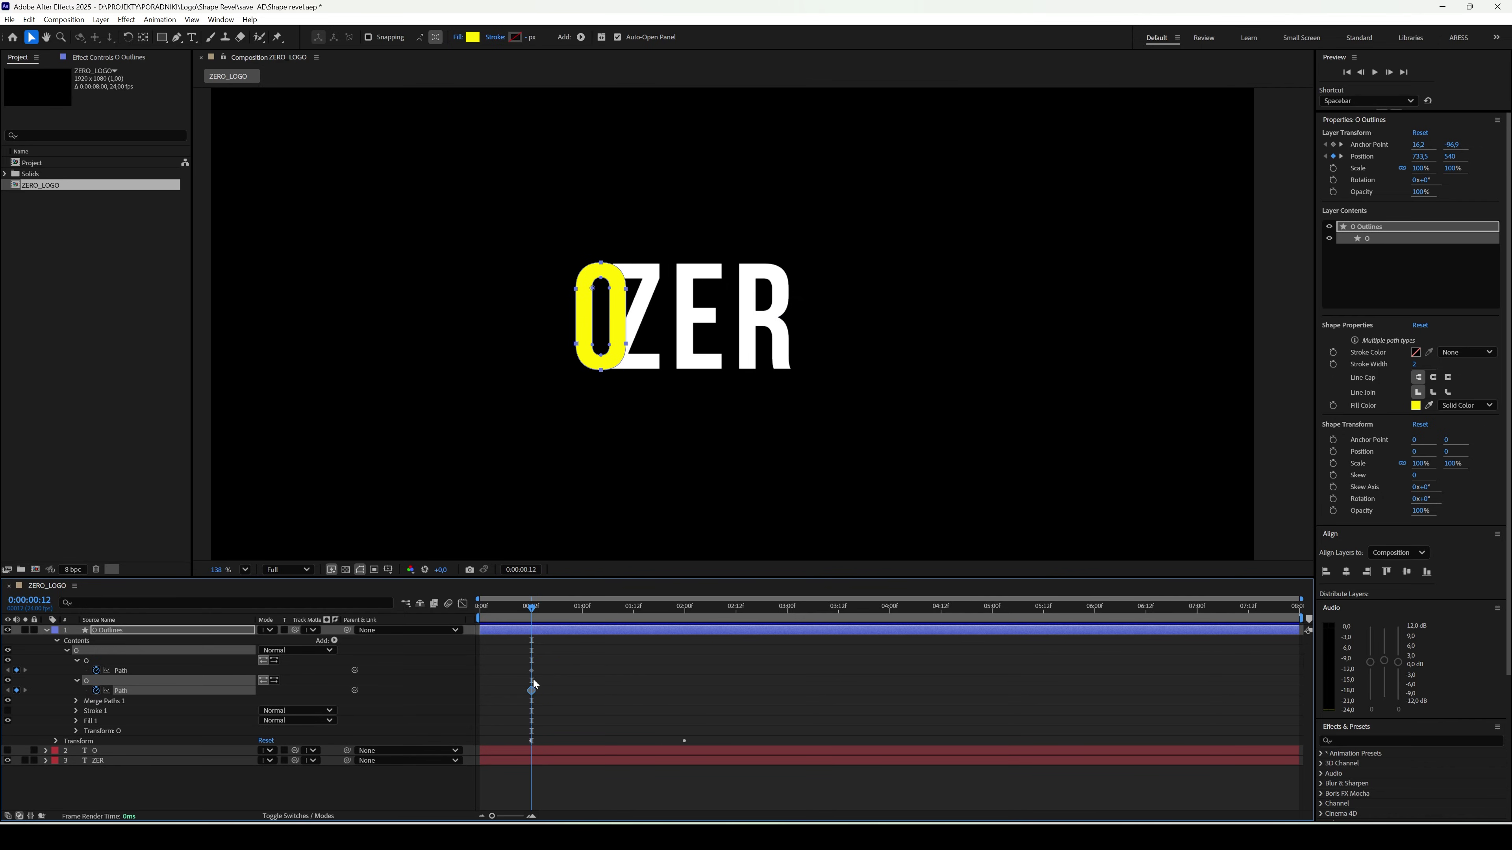
# Step: Add normal-shape path keyframes at frame 6 and stretch the O about 22 px taller at frame 12
pyautogui.click(510, 610)
pyautogui.moveTo(512, 616); pyautogui.dragTo(507, 615)
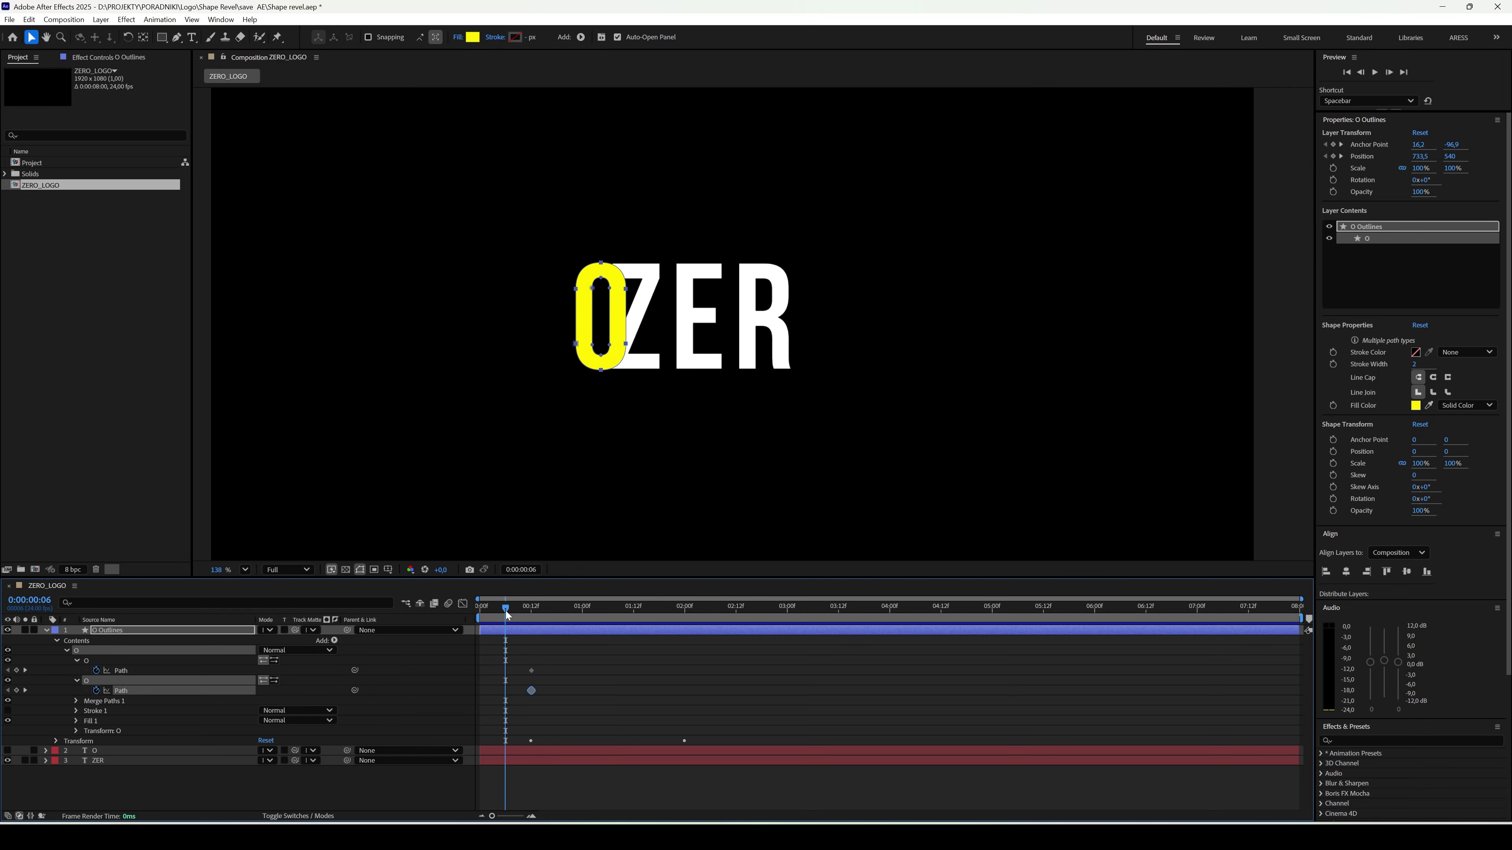
pyautogui.click(16, 691)
pyautogui.click(17, 670)
pyautogui.click(26, 672)
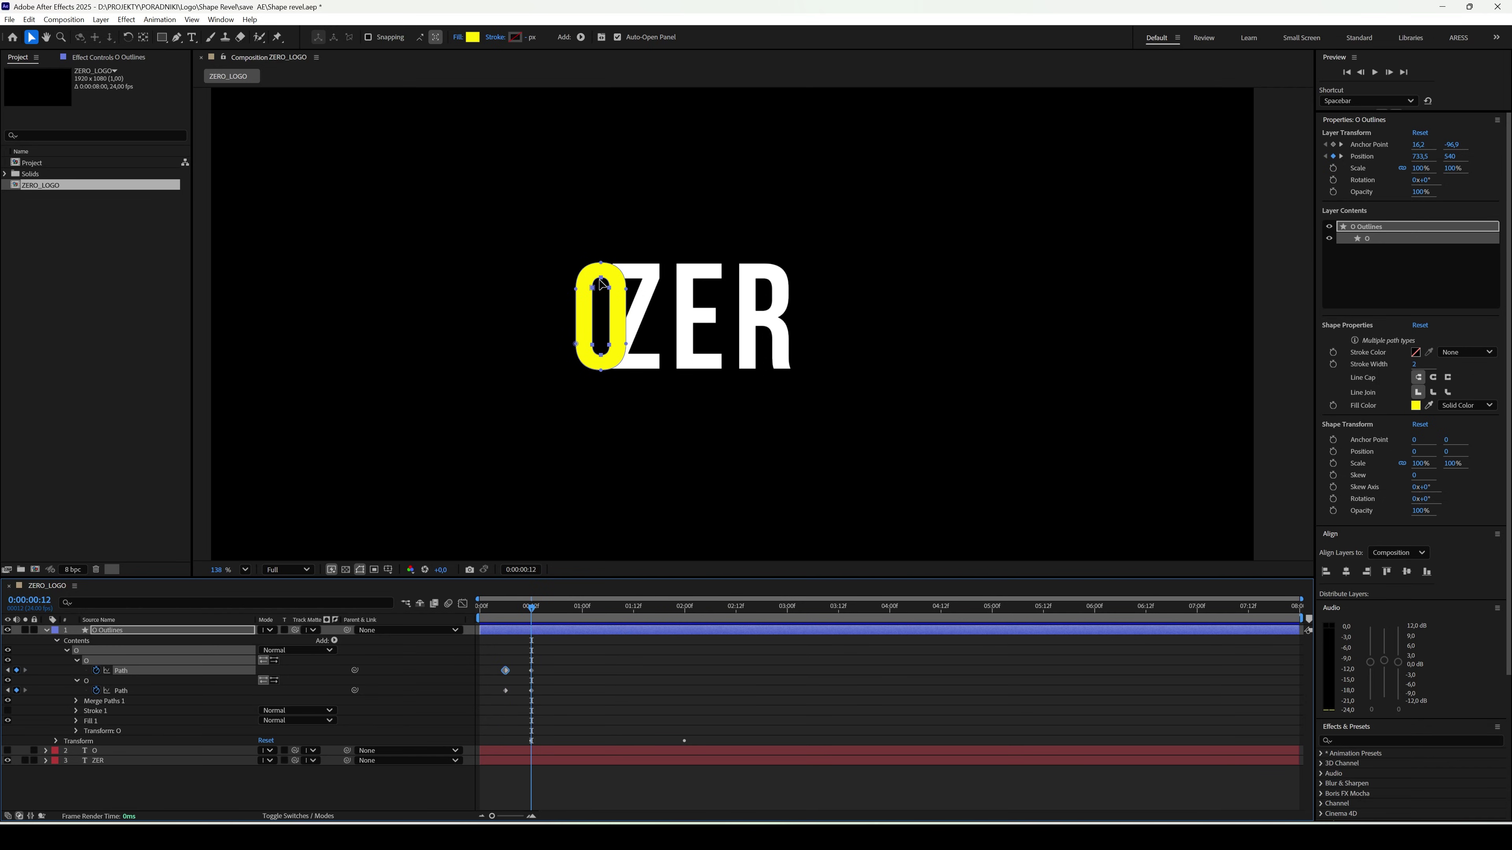
pyautogui.moveTo(554, 249); pyautogui.dragTo(606, 268)
pyautogui.moveTo(646, 380); pyautogui.dragTo(626, 358)
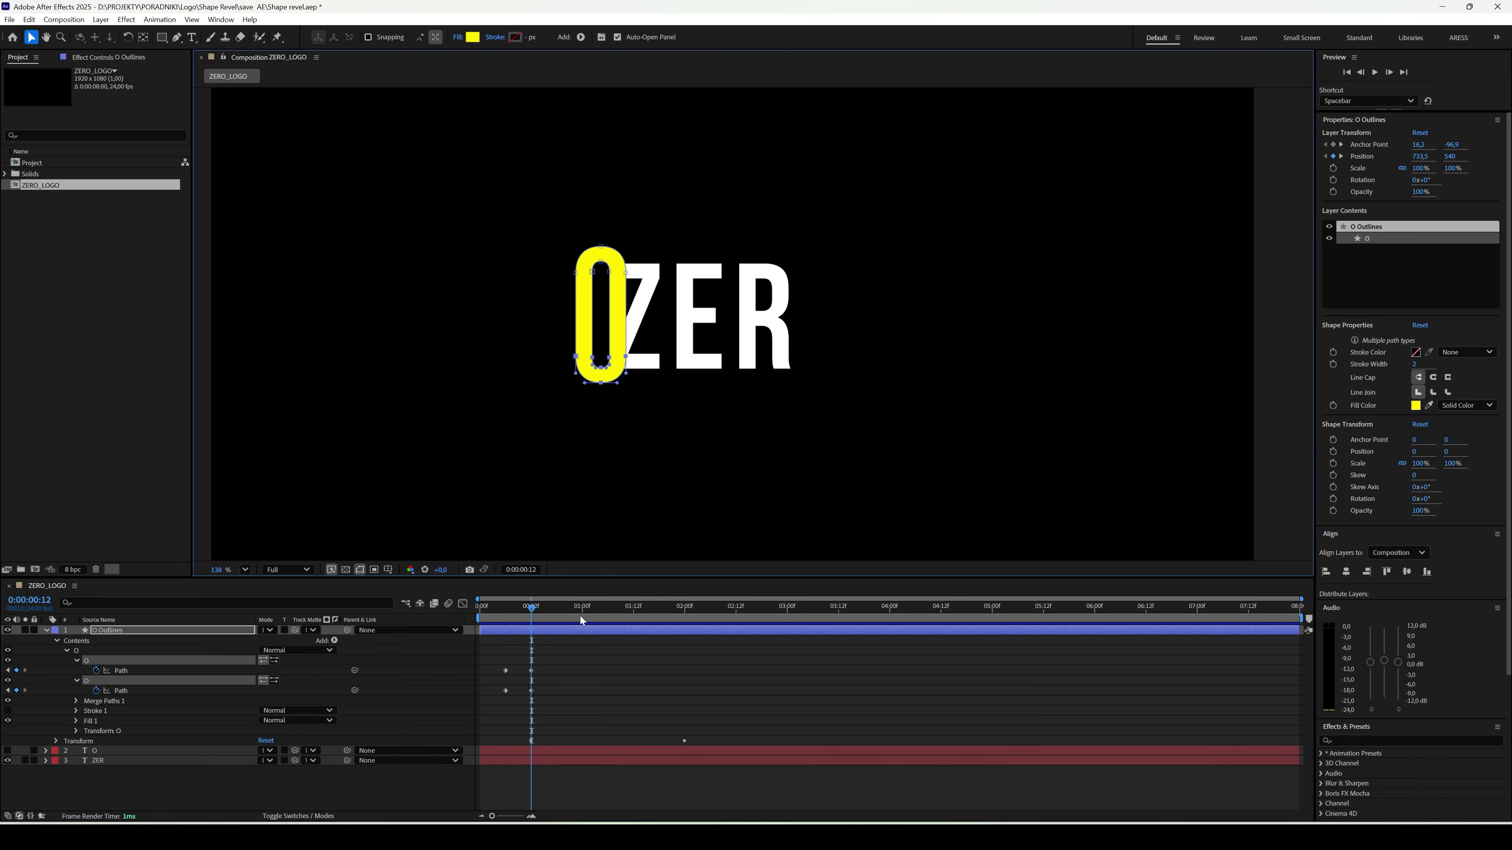
# Step: Preview the animation, then copy the stretched path keyframes to 0:00:02:02
pyautogui.click(506, 613)
pyautogui.press('space')
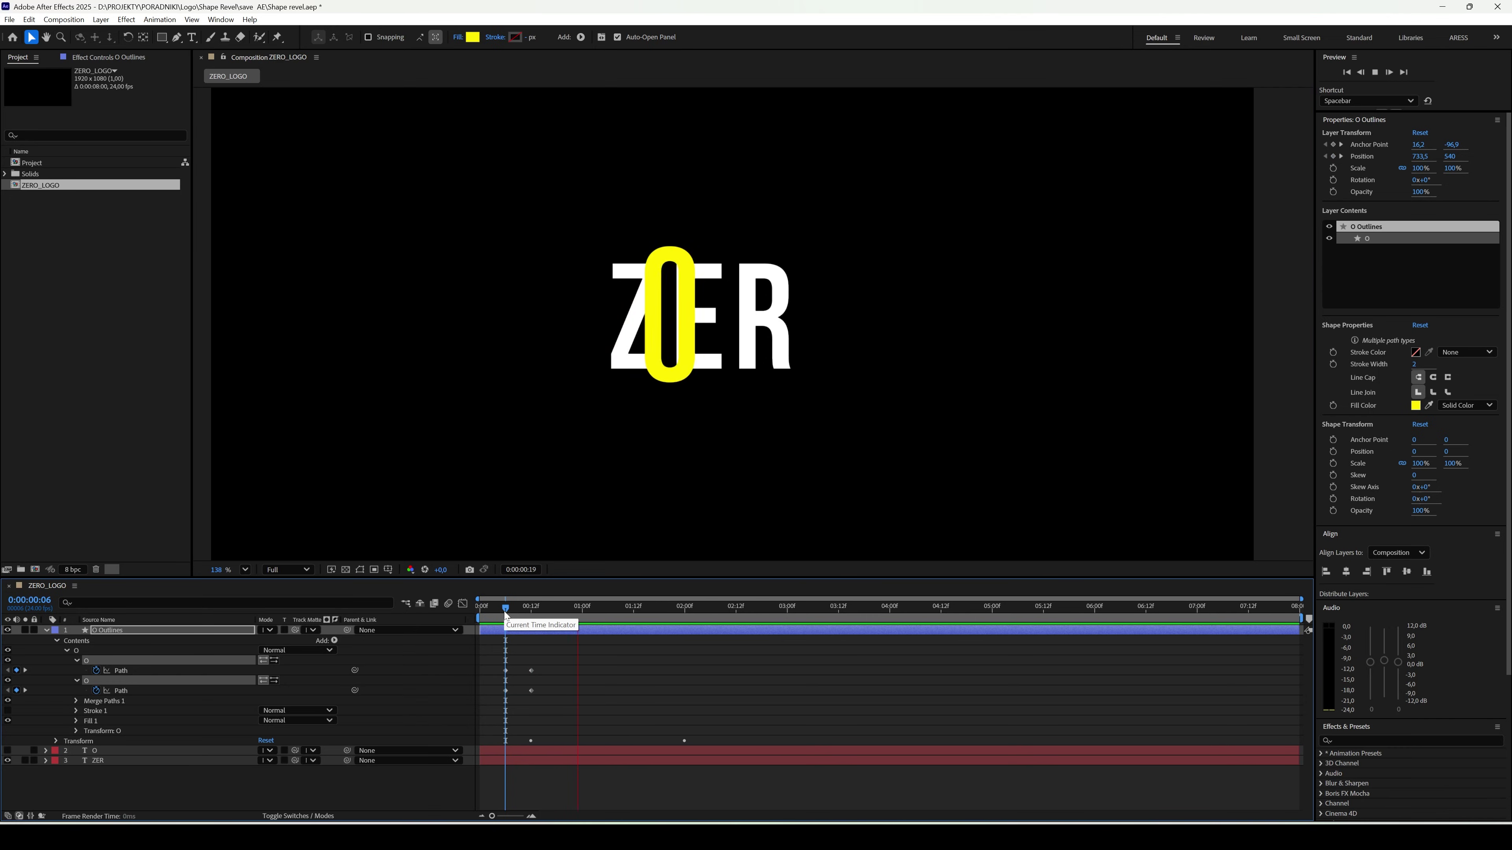
pyautogui.click(701, 613)
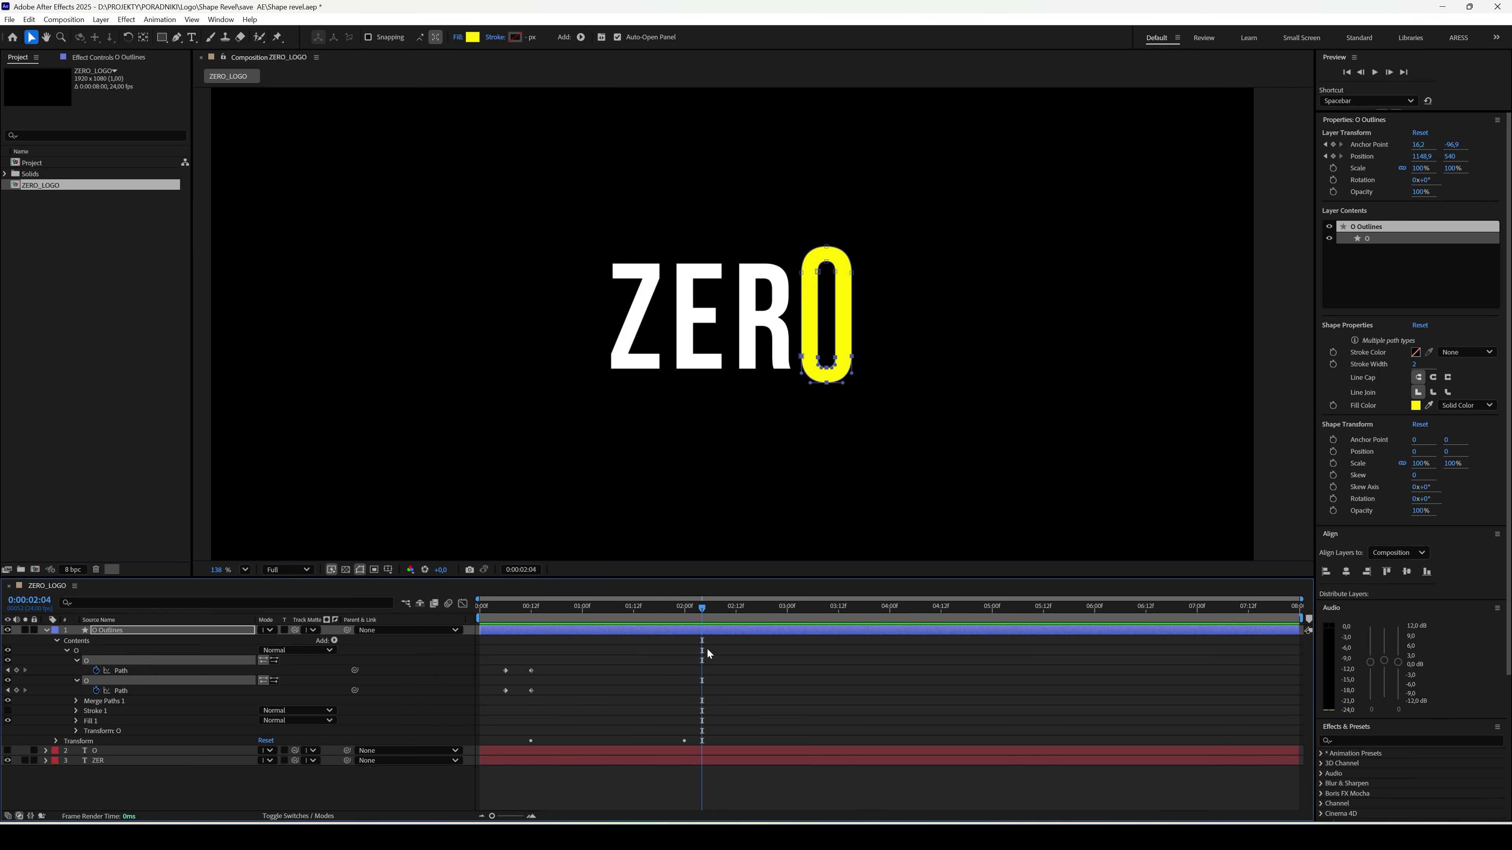
pyautogui.click(694, 614)
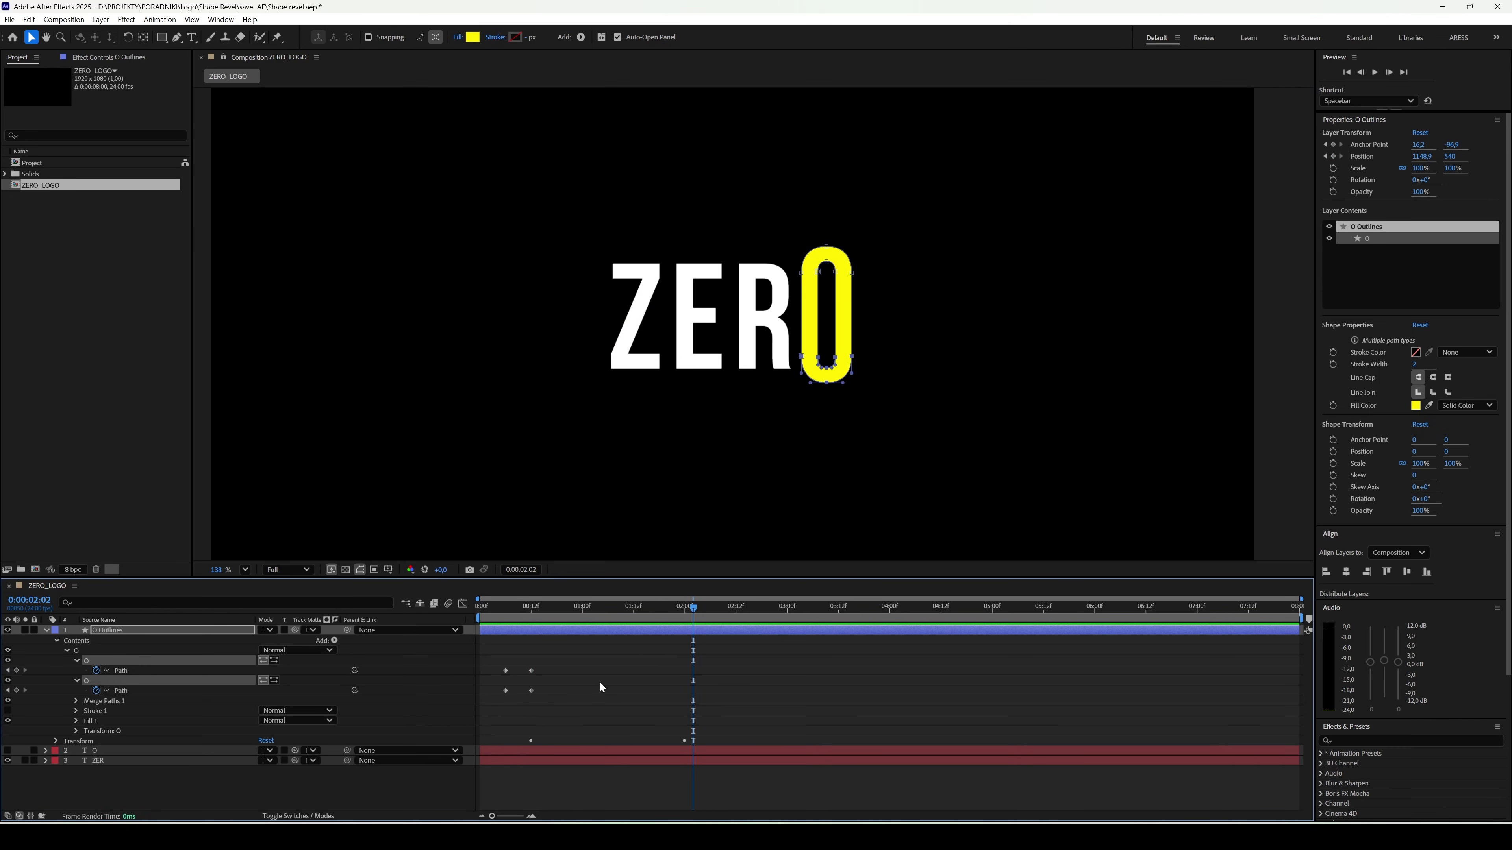
pyautogui.moveTo(549, 703); pyautogui.dragTo(528, 666)
pyautogui.hotkey('ctrl', 'c')
pyautogui.hotkey('ctrl', 'v')
# Step: Copy the normal-shape path keyframes from frame 6 to 0:00:02:12
pyautogui.click(505, 690)
pyautogui.keyDown('shift'); pyautogui.click(505, 671); pyautogui.keyUp('shift')
pyautogui.hotkey('ctrl', 'c')
pyautogui.hotkey('shift', 'pagedown')
pyautogui.hotkey('ctrl', 'v')
# Step: Shift the starting path keyframes to frame 2 and preview the O stretching across ZER
pyautogui.click(543, 614)
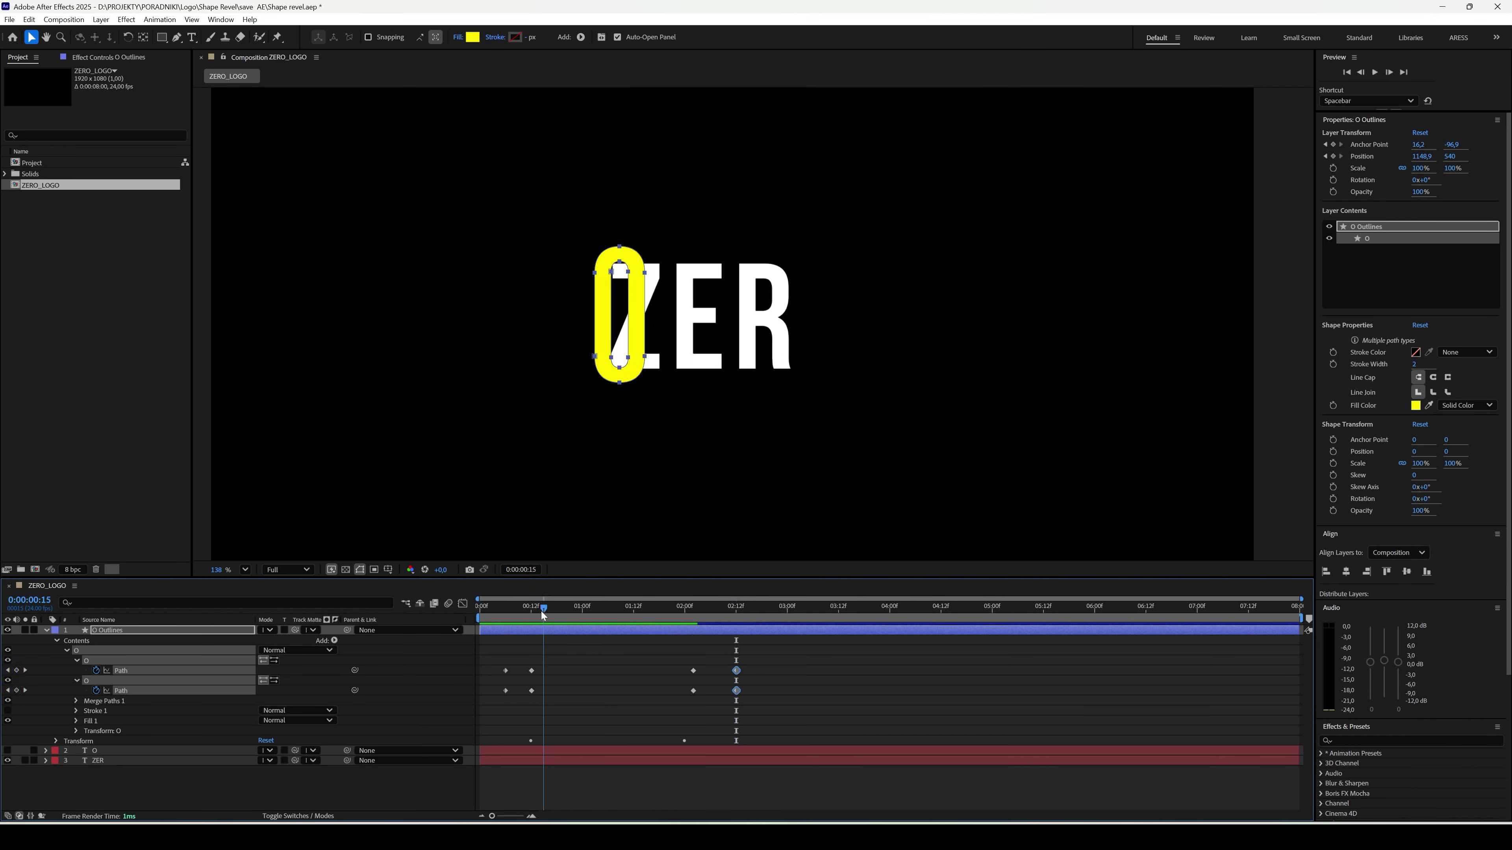
pyautogui.moveTo(543, 614); pyautogui.dragTo(489, 613)
pyautogui.moveTo(519, 702); pyautogui.dragTo(498, 673)
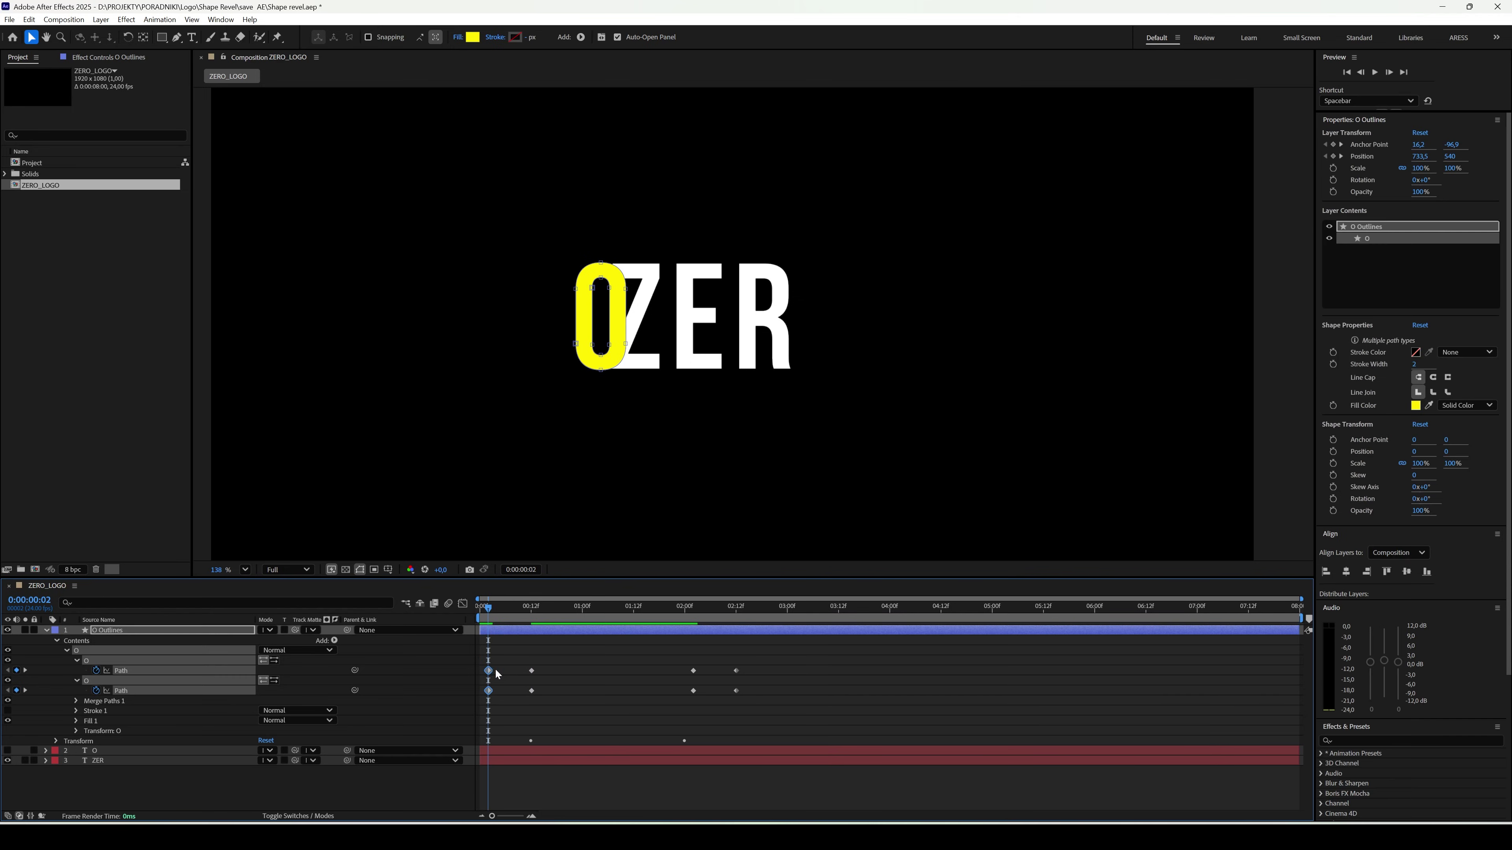
pyautogui.press('space')
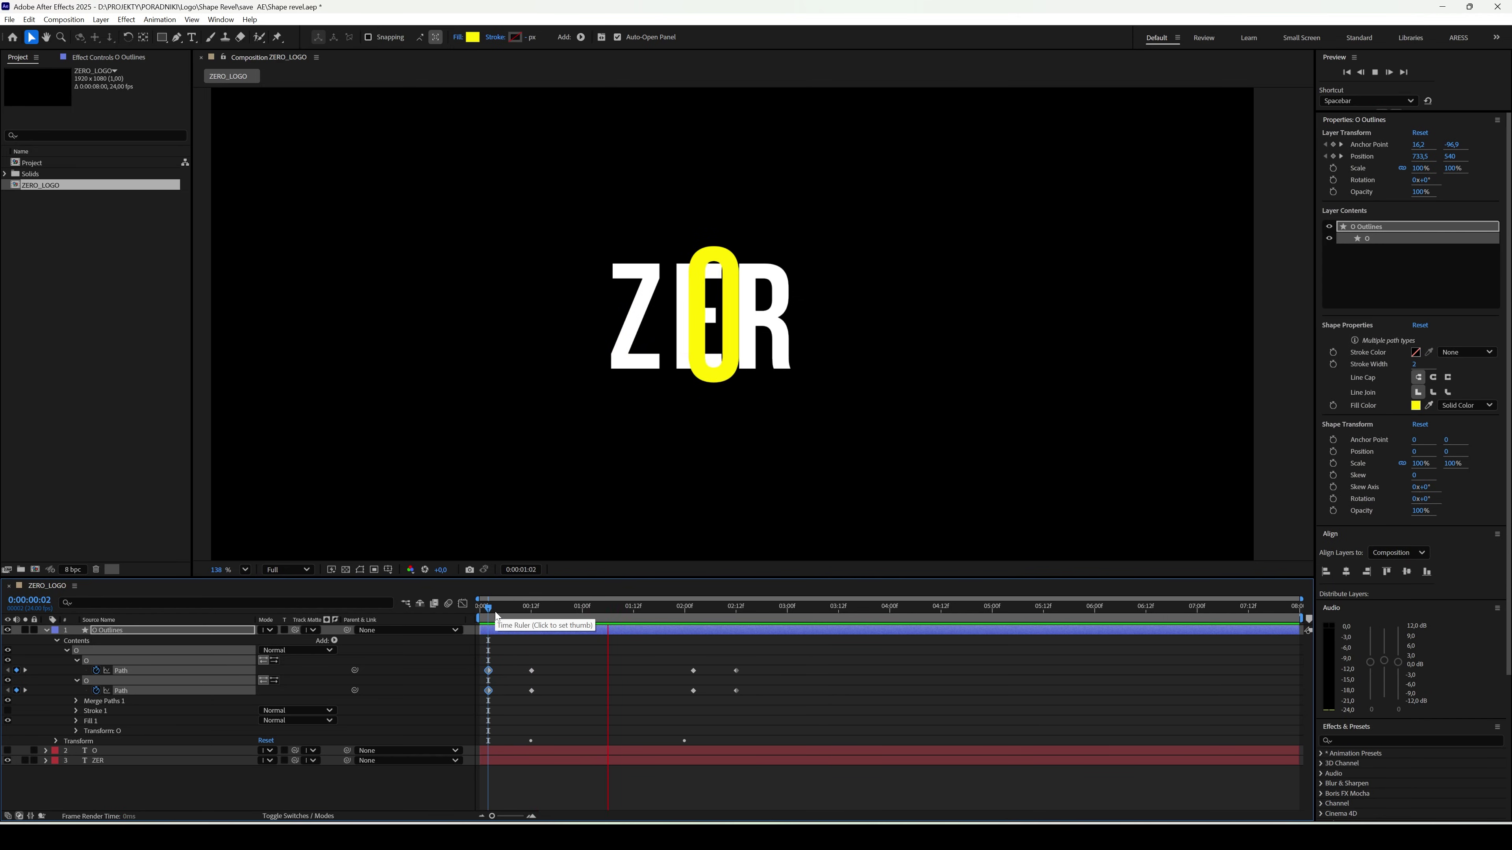
pyautogui.moveTo(522, 620)
pyautogui.mouseDown()
pyautogui.moveTo(565, 618)
pyautogui.moveTo(509, 606)
pyautogui.mouseUp()
# Step: Draw a rectangle covering the ZER letters and set its fill to white (FFFFFF)
pyautogui.click(552, 635)
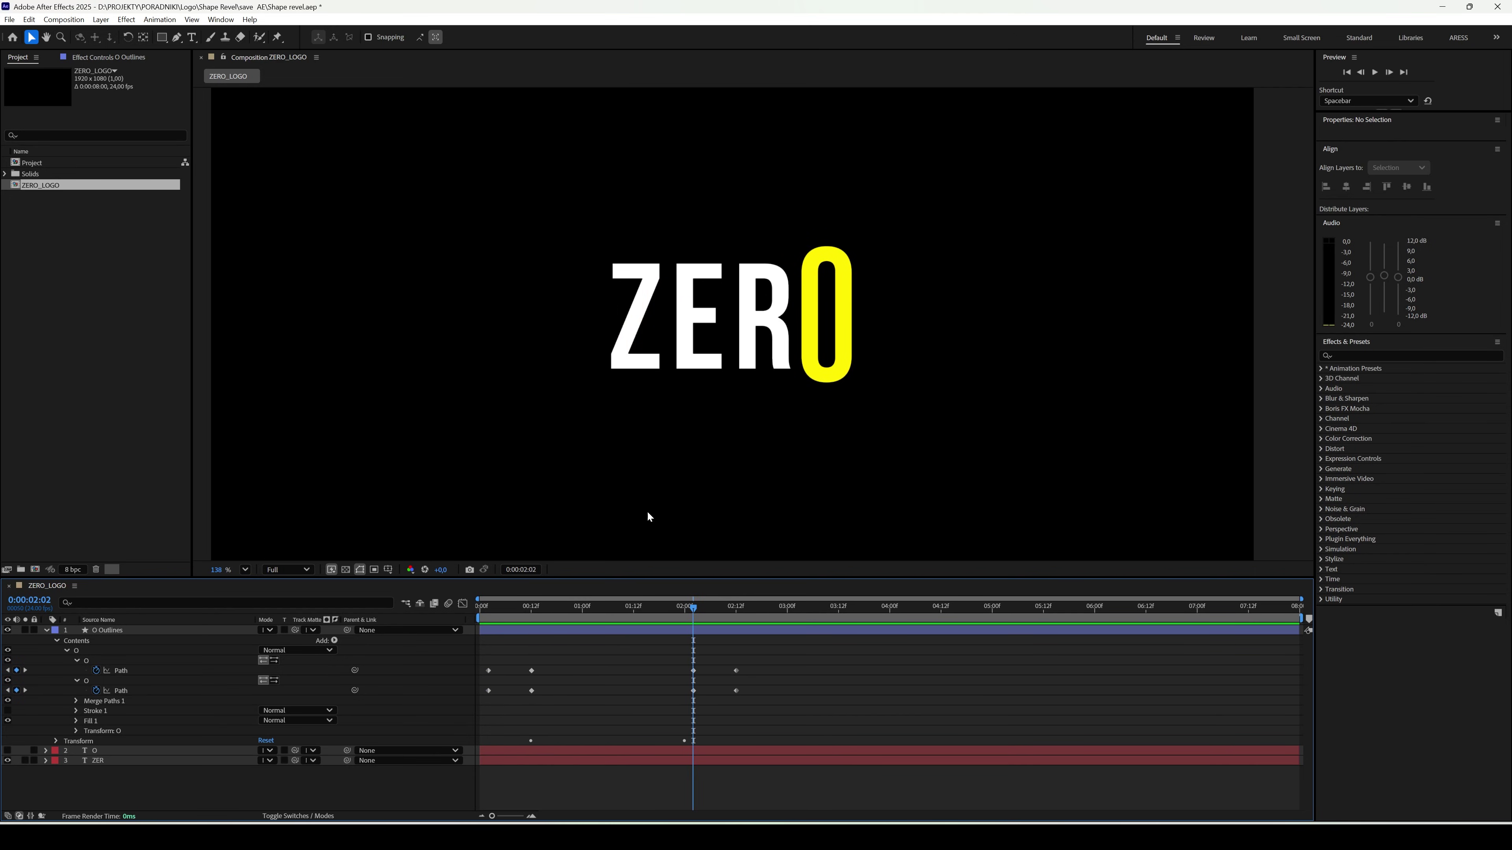
pyautogui.press('q')
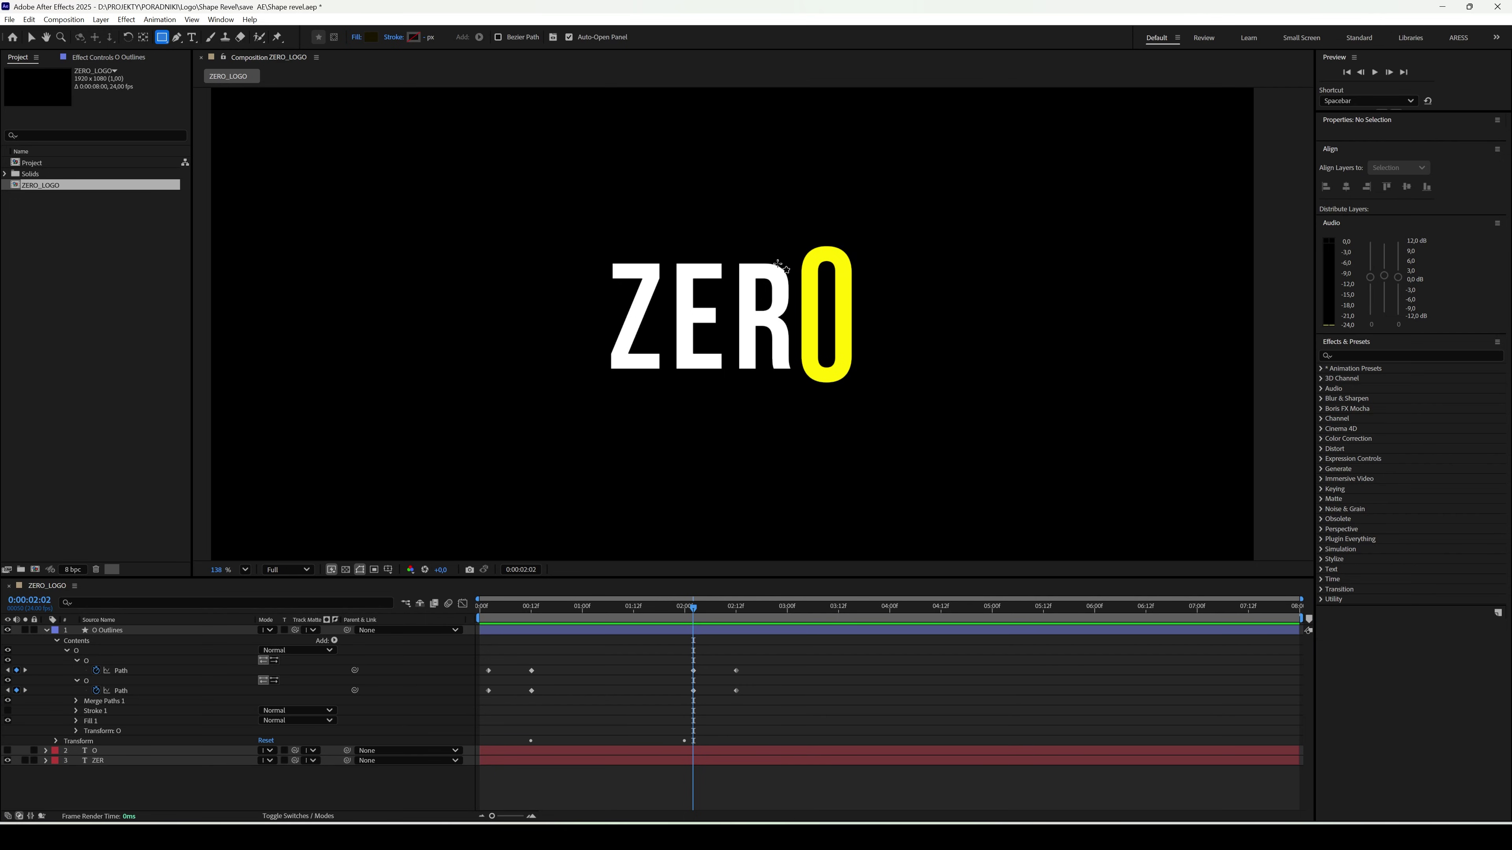
pyautogui.moveTo(794, 372)
pyautogui.mouseDown()
pyautogui.moveTo(719, 263)
pyautogui.moveTo(527, 263)
pyautogui.mouseUp()
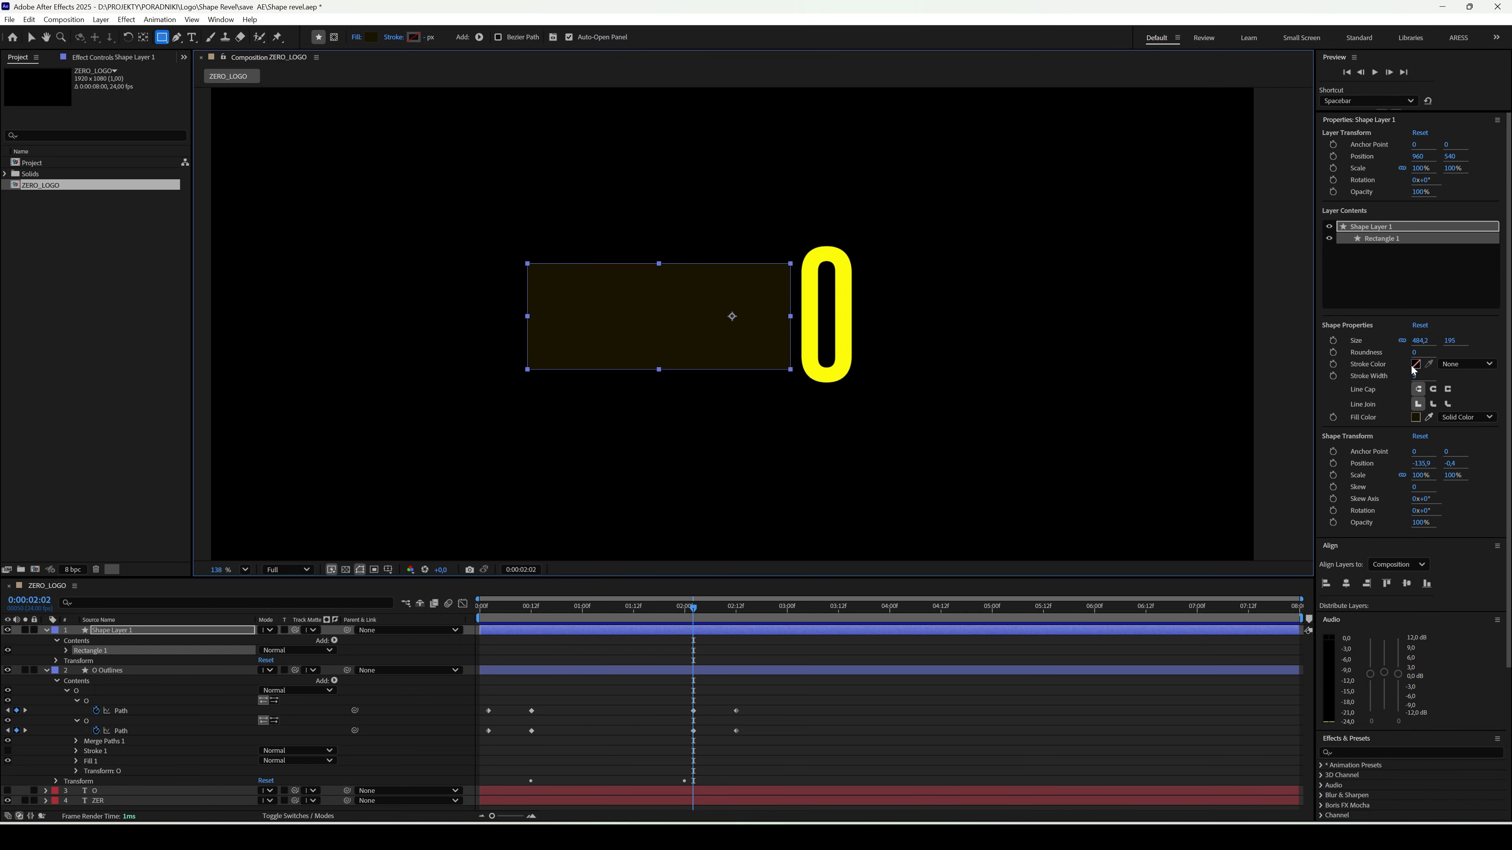
pyautogui.click(371, 38)
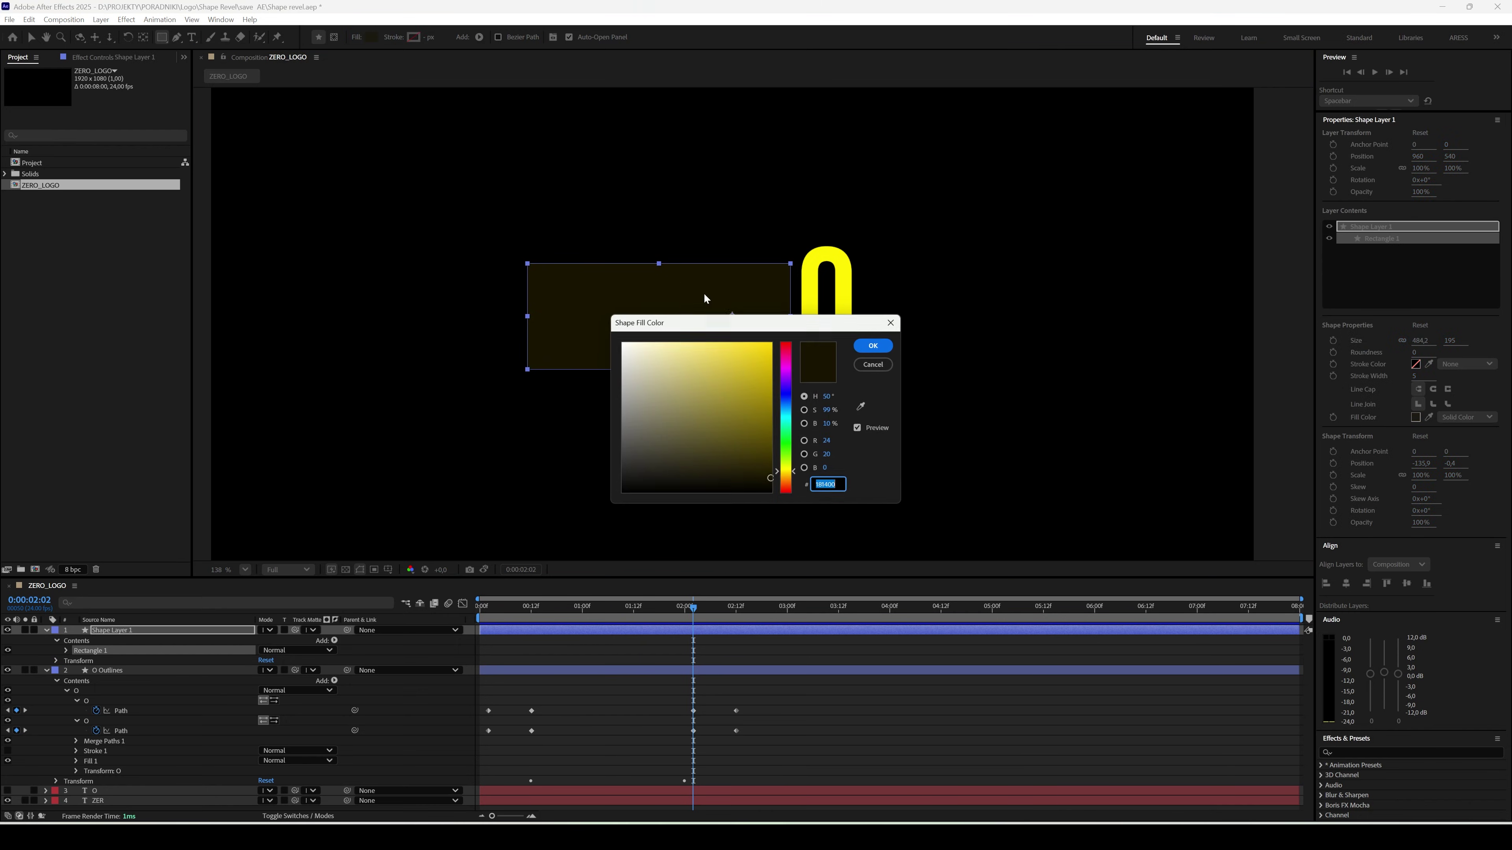
pyautogui.moveTo(649, 364); pyautogui.dragTo(622, 343)
# Step: Move the white rectangle 50 px right against the O and parent it to O Outlines
pyautogui.click(871, 346)
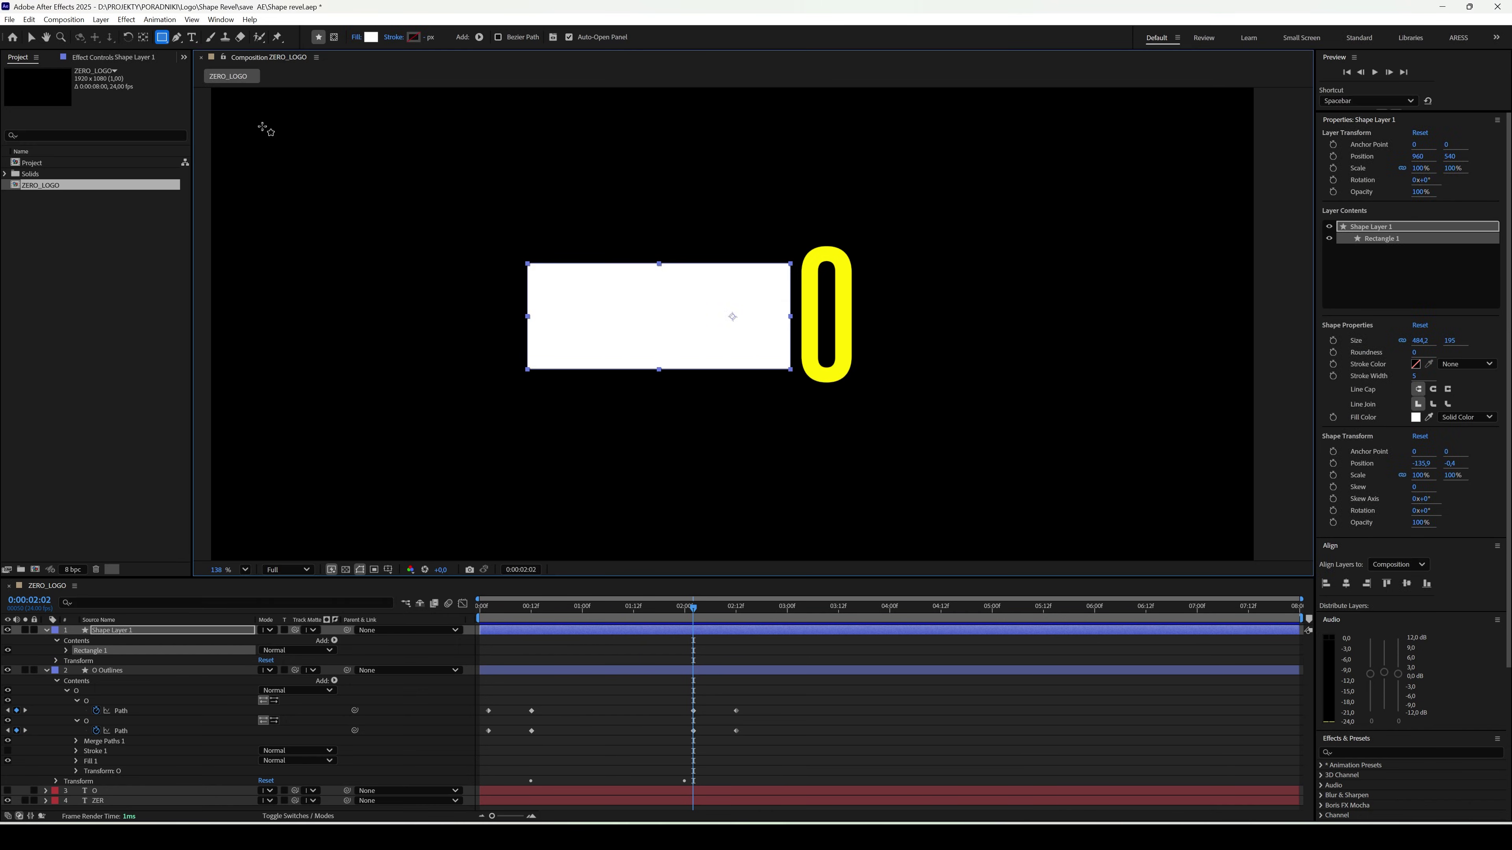
pyautogui.press('v')
pyautogui.moveTo(665, 345); pyautogui.dragTo(709, 345)
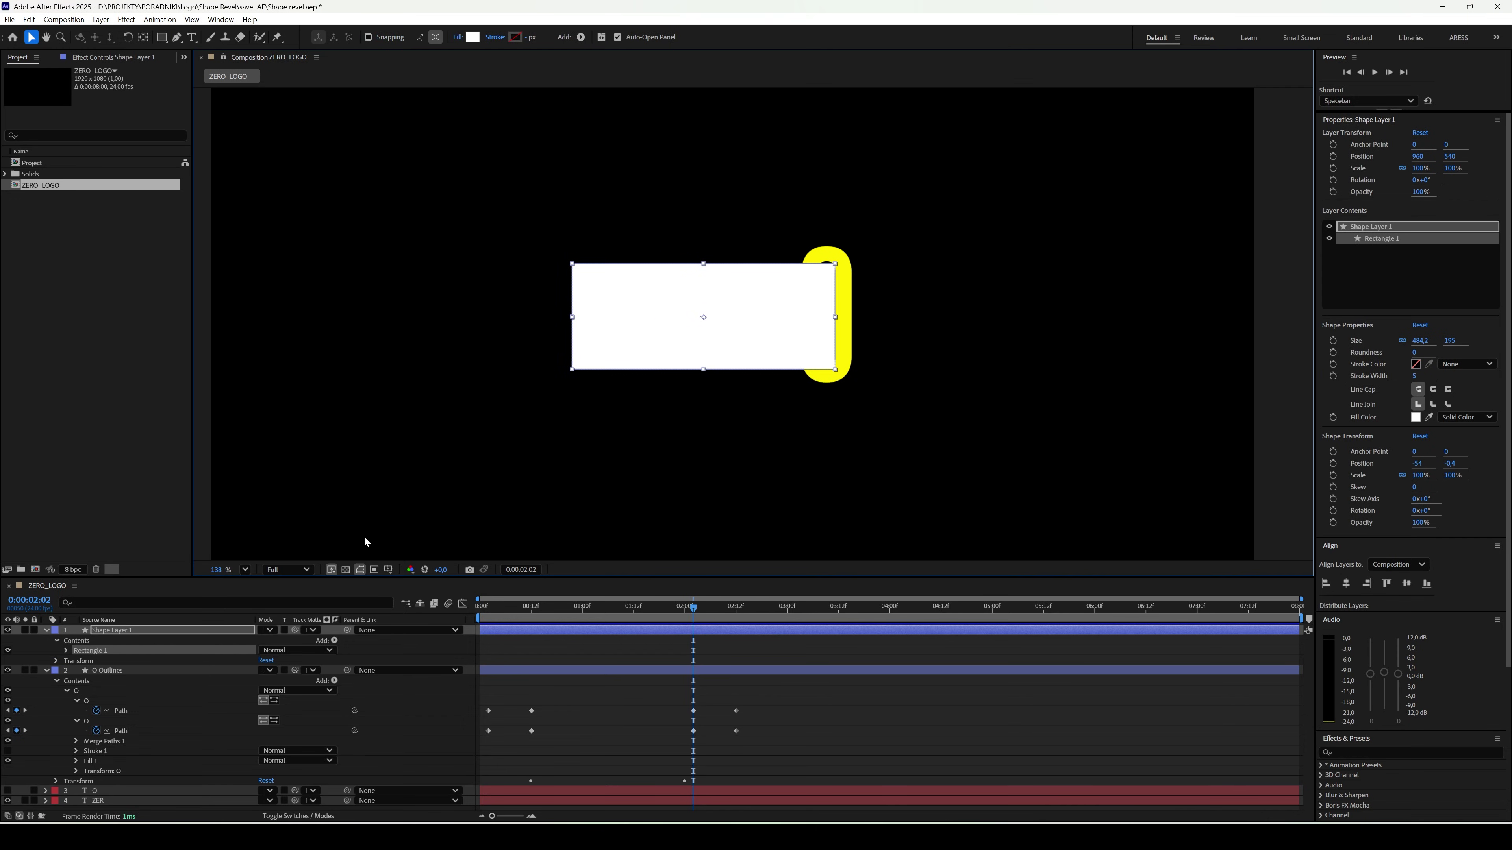
pyautogui.click(348, 635)
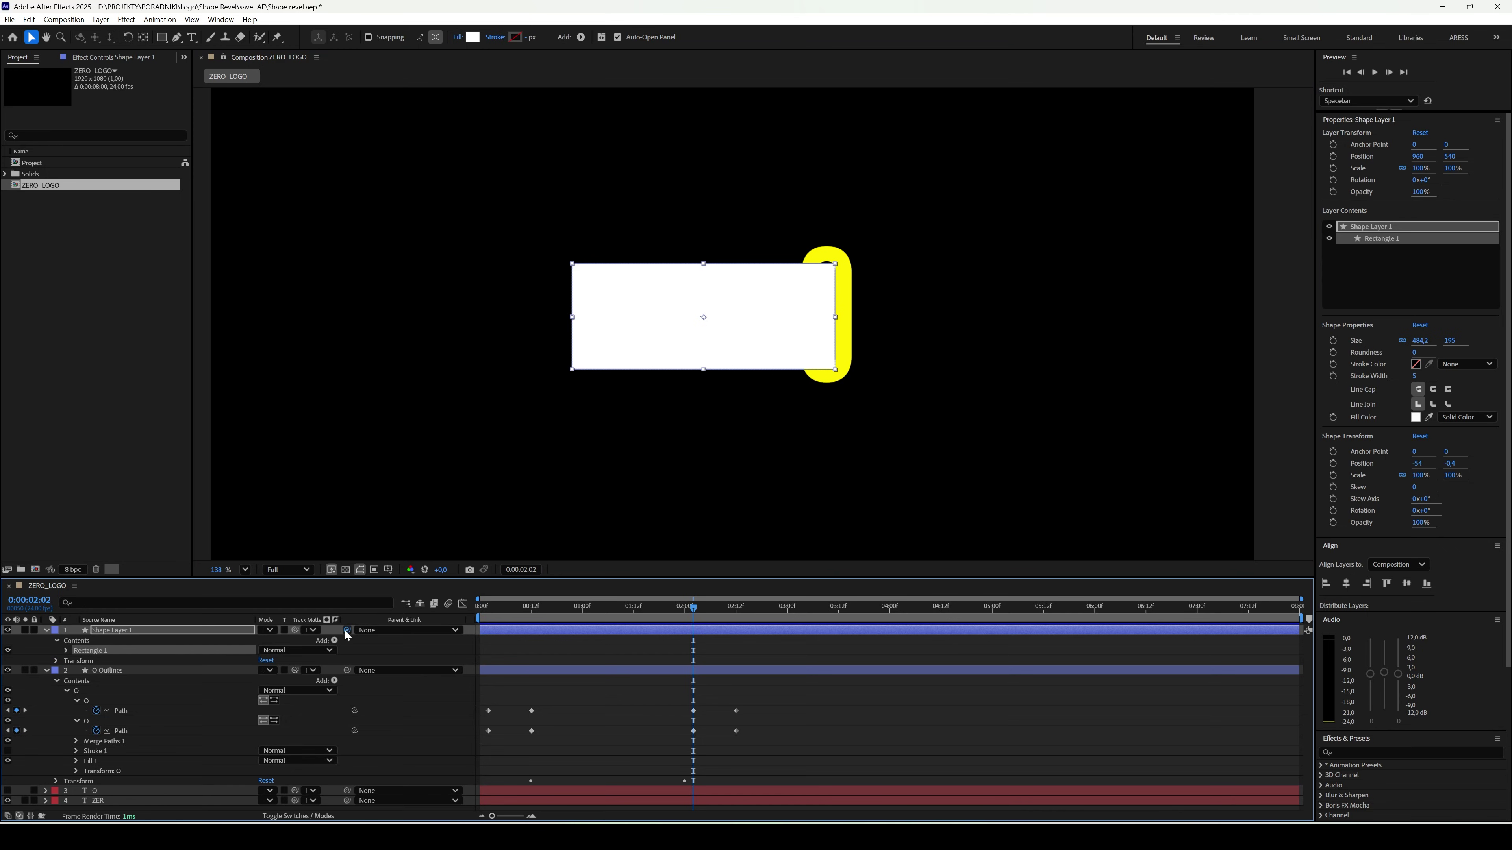
pyautogui.moveTo(348, 632); pyautogui.dragTo(226, 672)
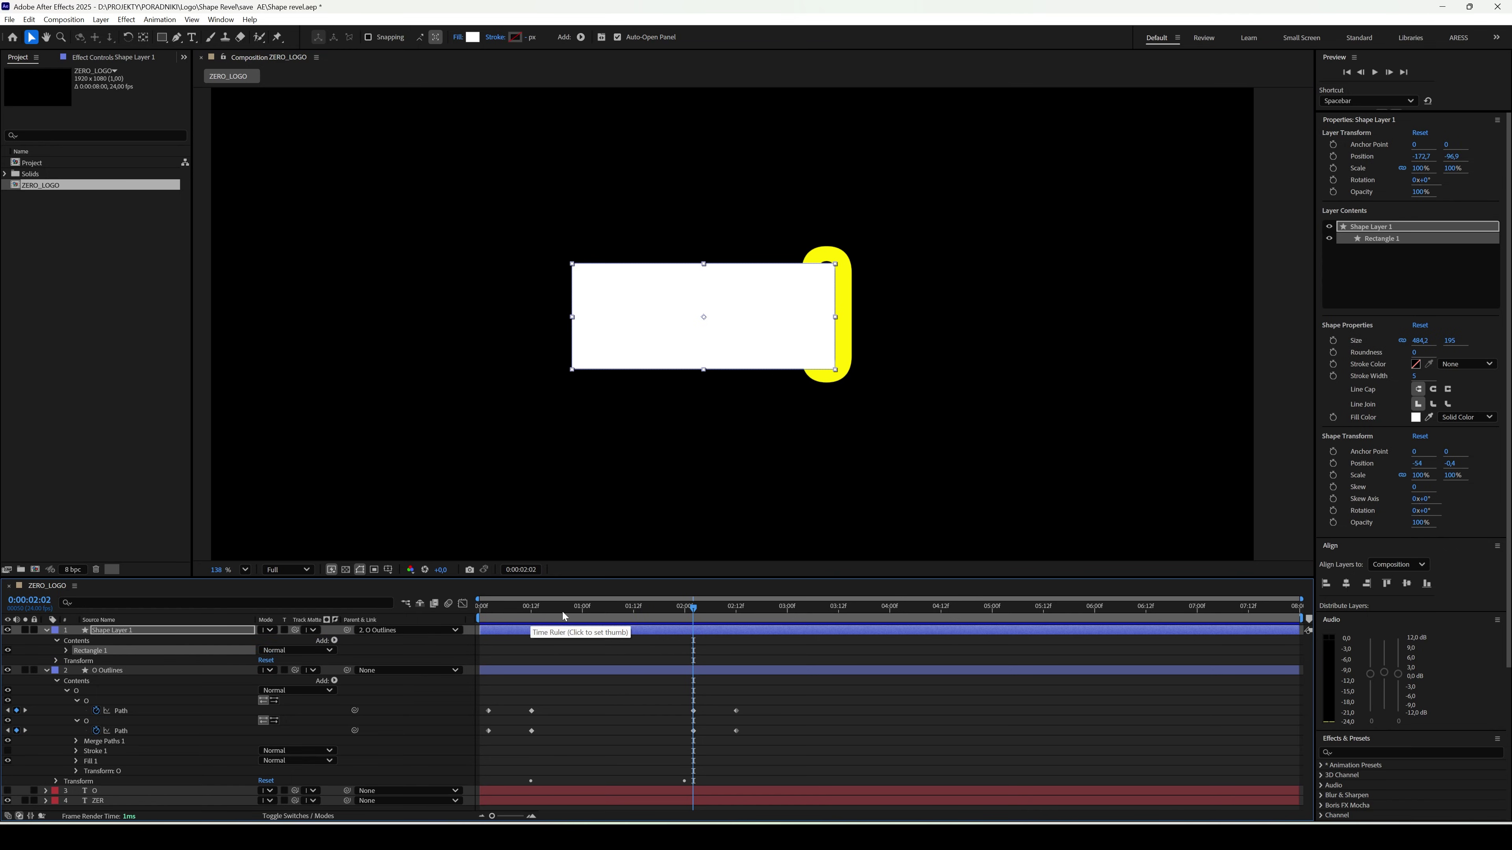
# Step: Preview the animation from the start, then reselect the rectangle layer
pyautogui.click(488, 618)
pyautogui.moveTo(488, 618); pyautogui.dragTo(480, 618)
pyautogui.press('space')
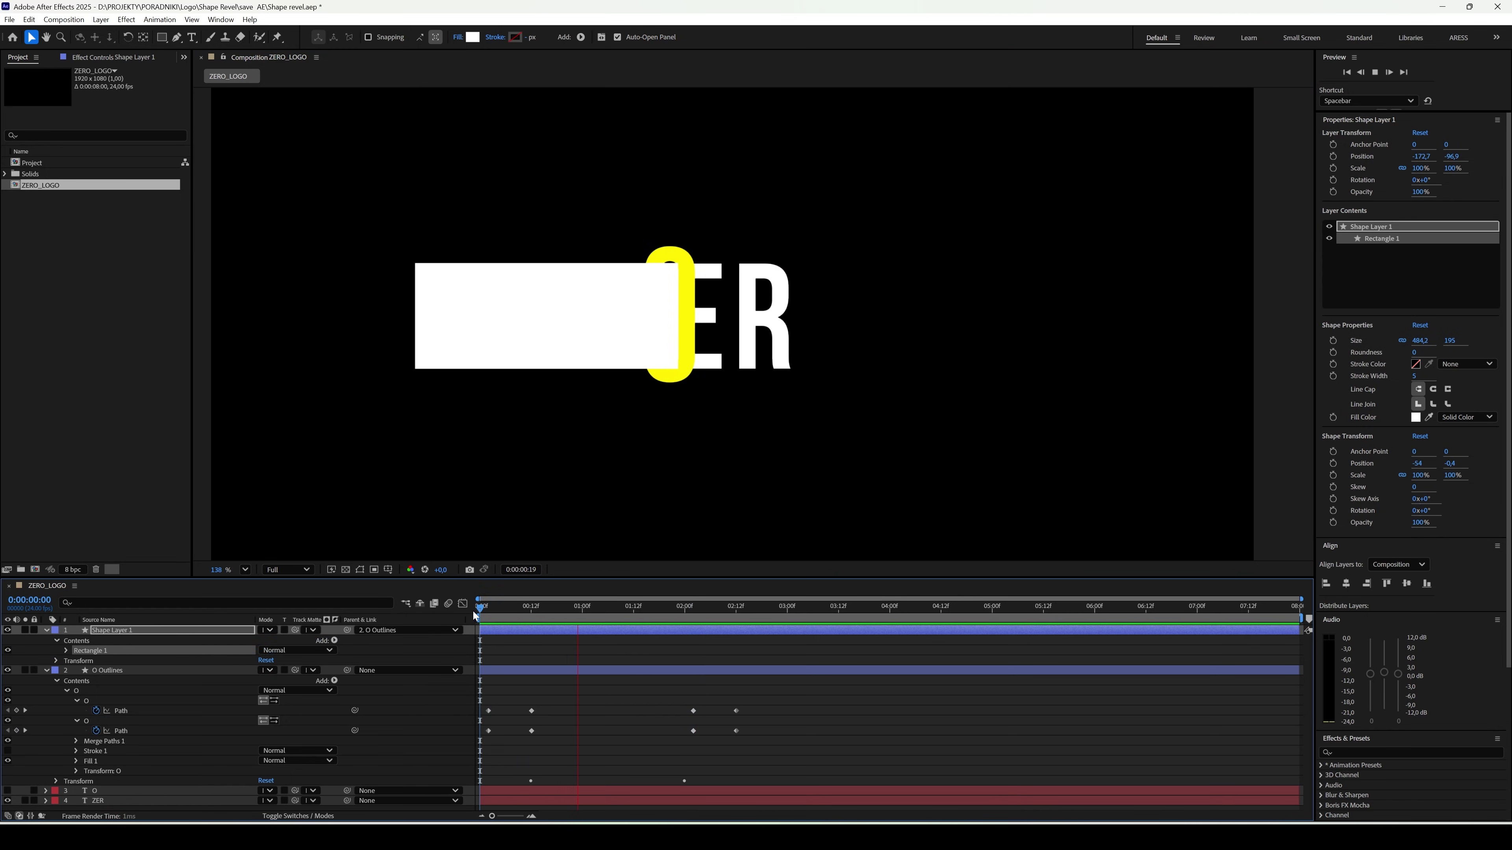
pyautogui.press('space')
pyautogui.scroll(2, 752, 333)
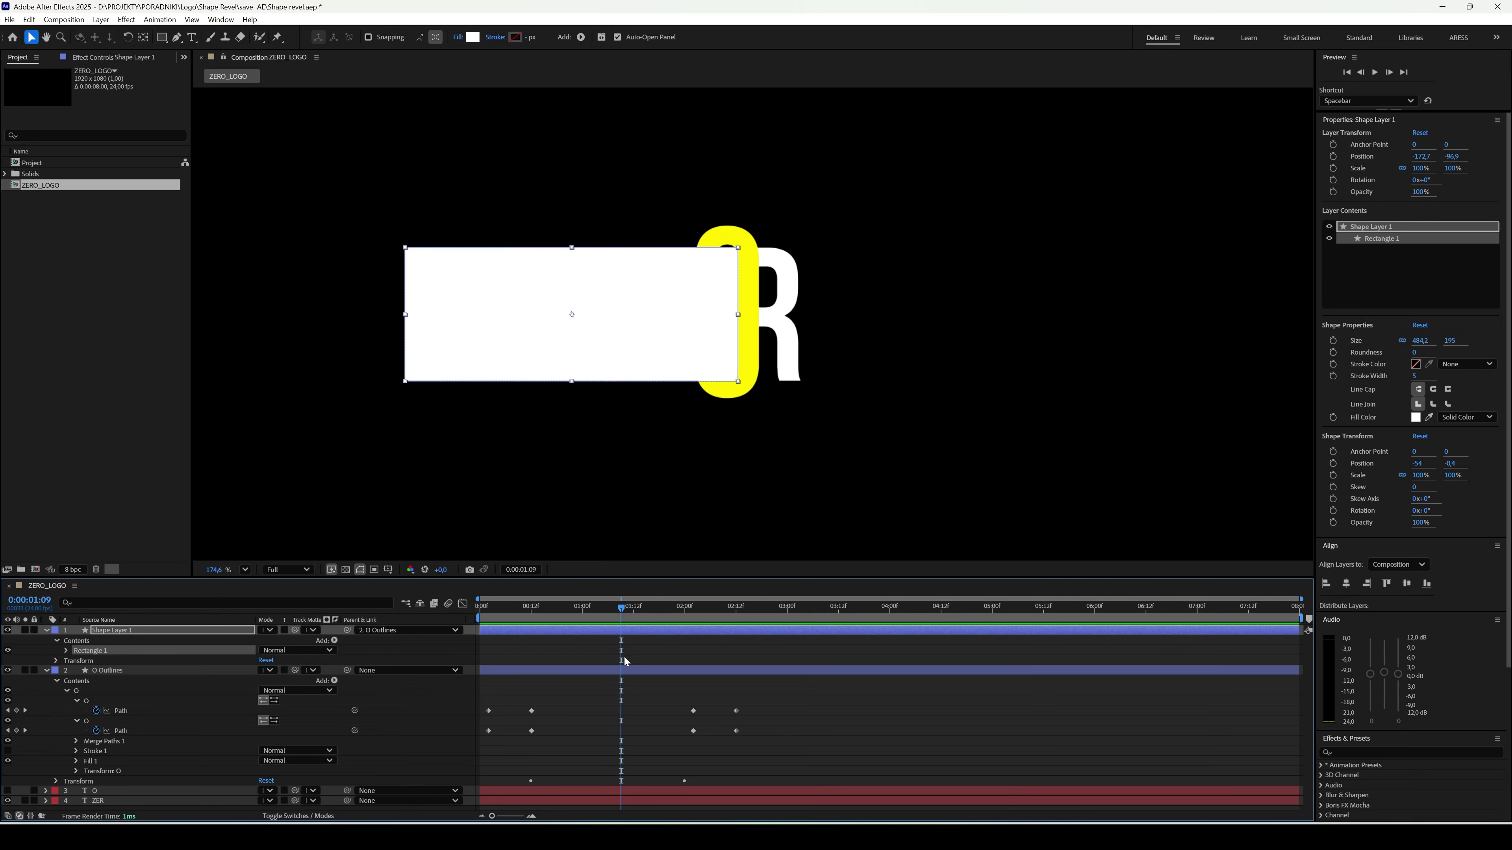
pyautogui.press('F2')
pyautogui.click(591, 630)
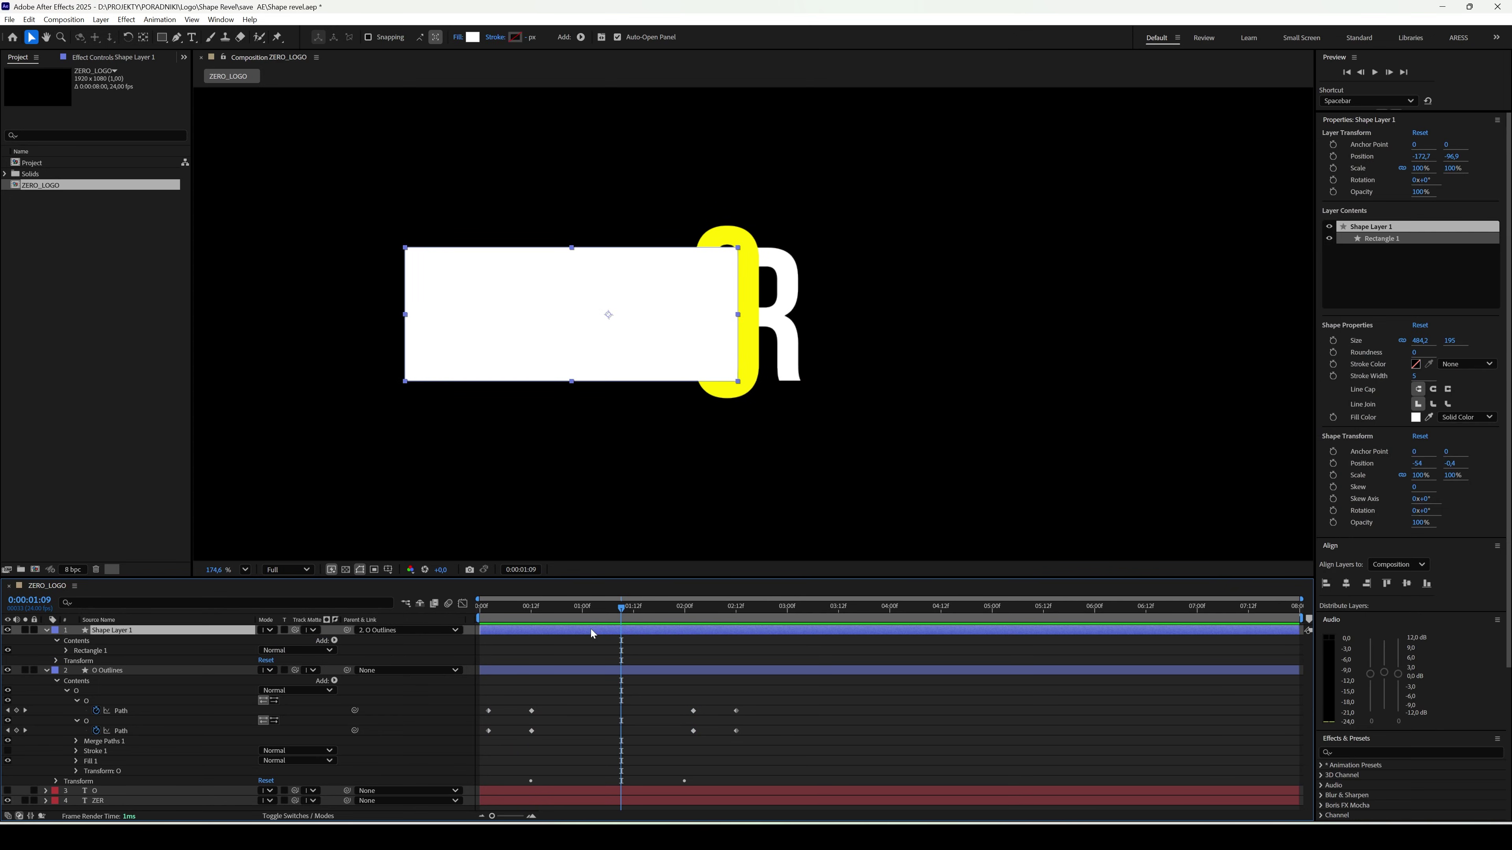
pyautogui.moveTo(590, 629); pyautogui.dragTo(555, 632)
# Step: Rename Shape Layer 1 to 'Mask'
pyautogui.rightClick(205, 631)
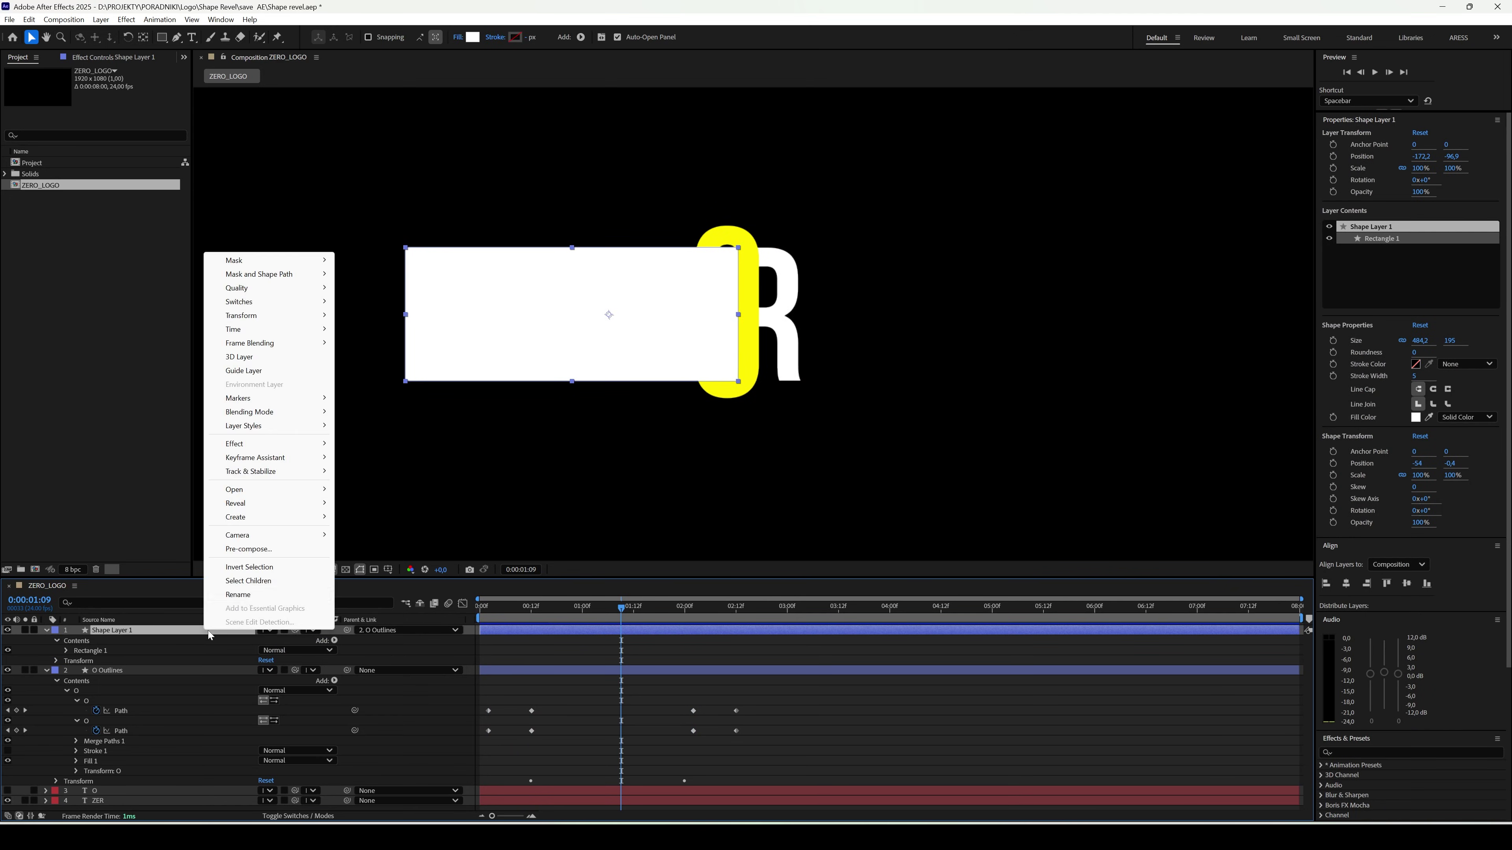
pyautogui.click(249, 596)
pyautogui.write('Mask')
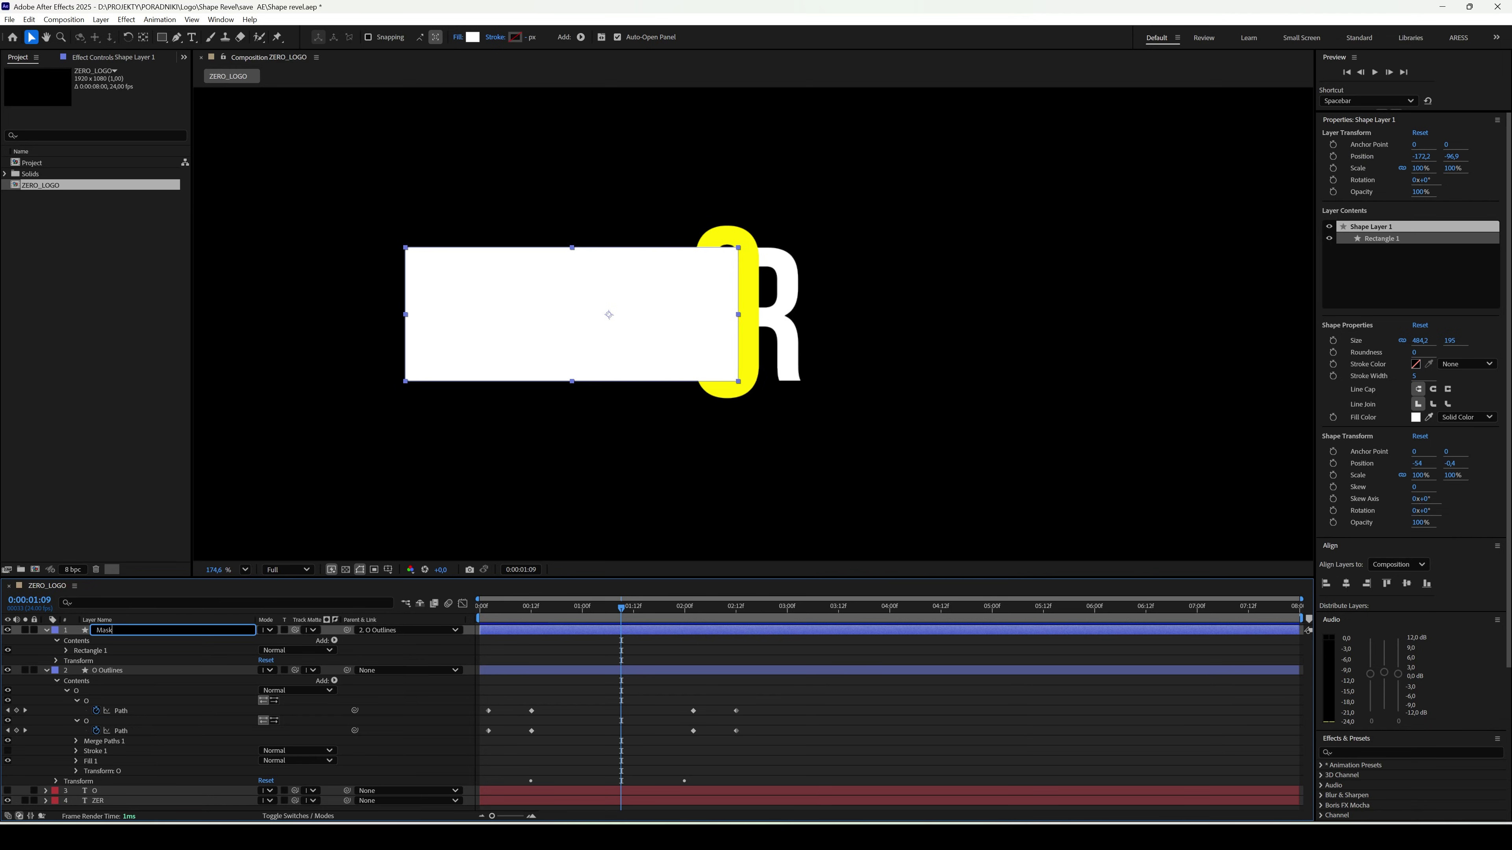
pyautogui.press('Return')
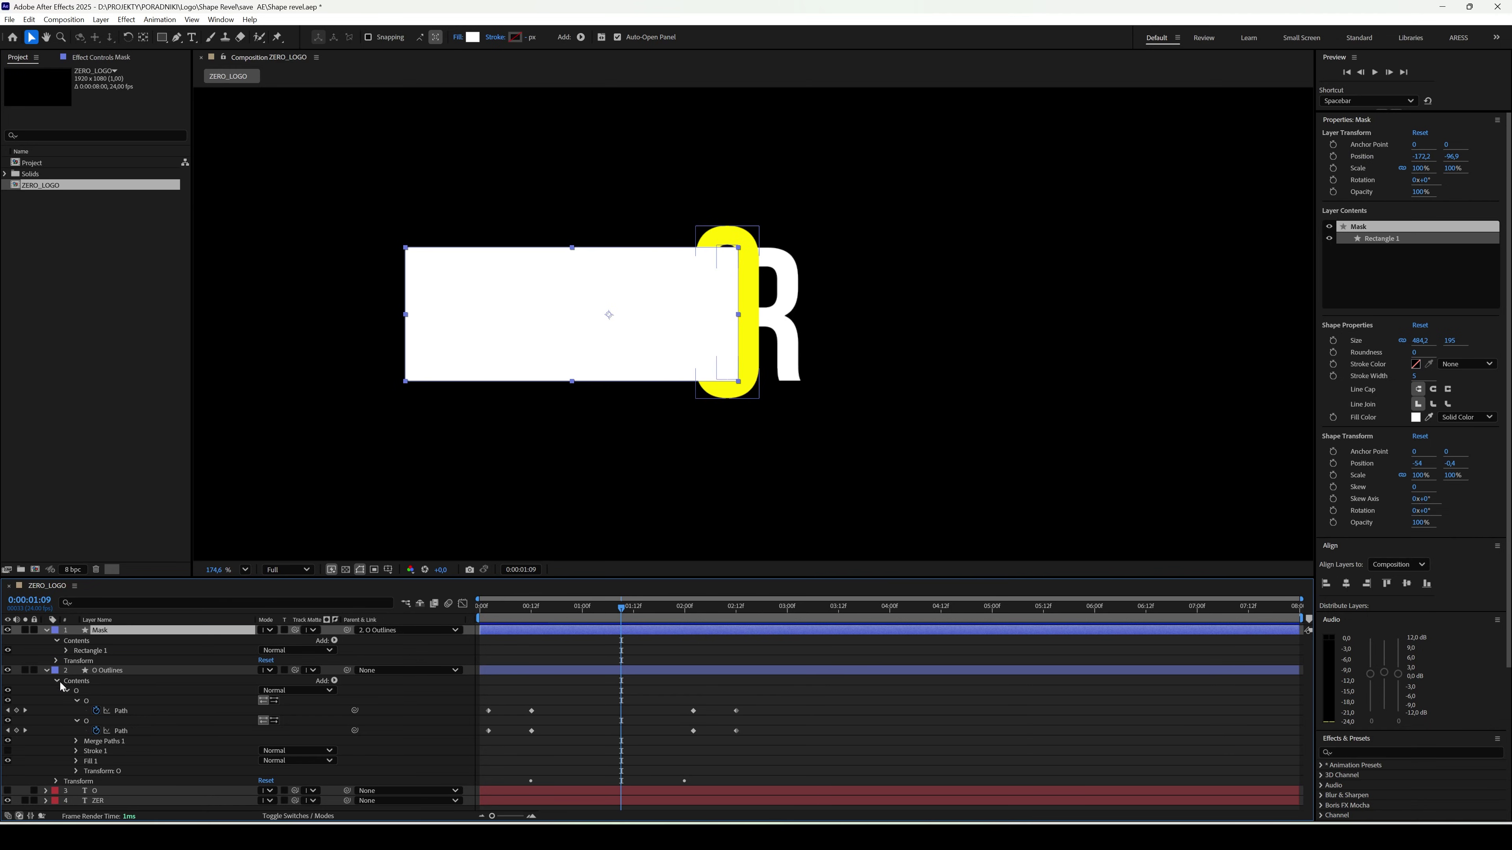
# Step: Set the Mask layer as ZER's track matte and check the reveal at 1 second 11
pyautogui.click(154, 801)
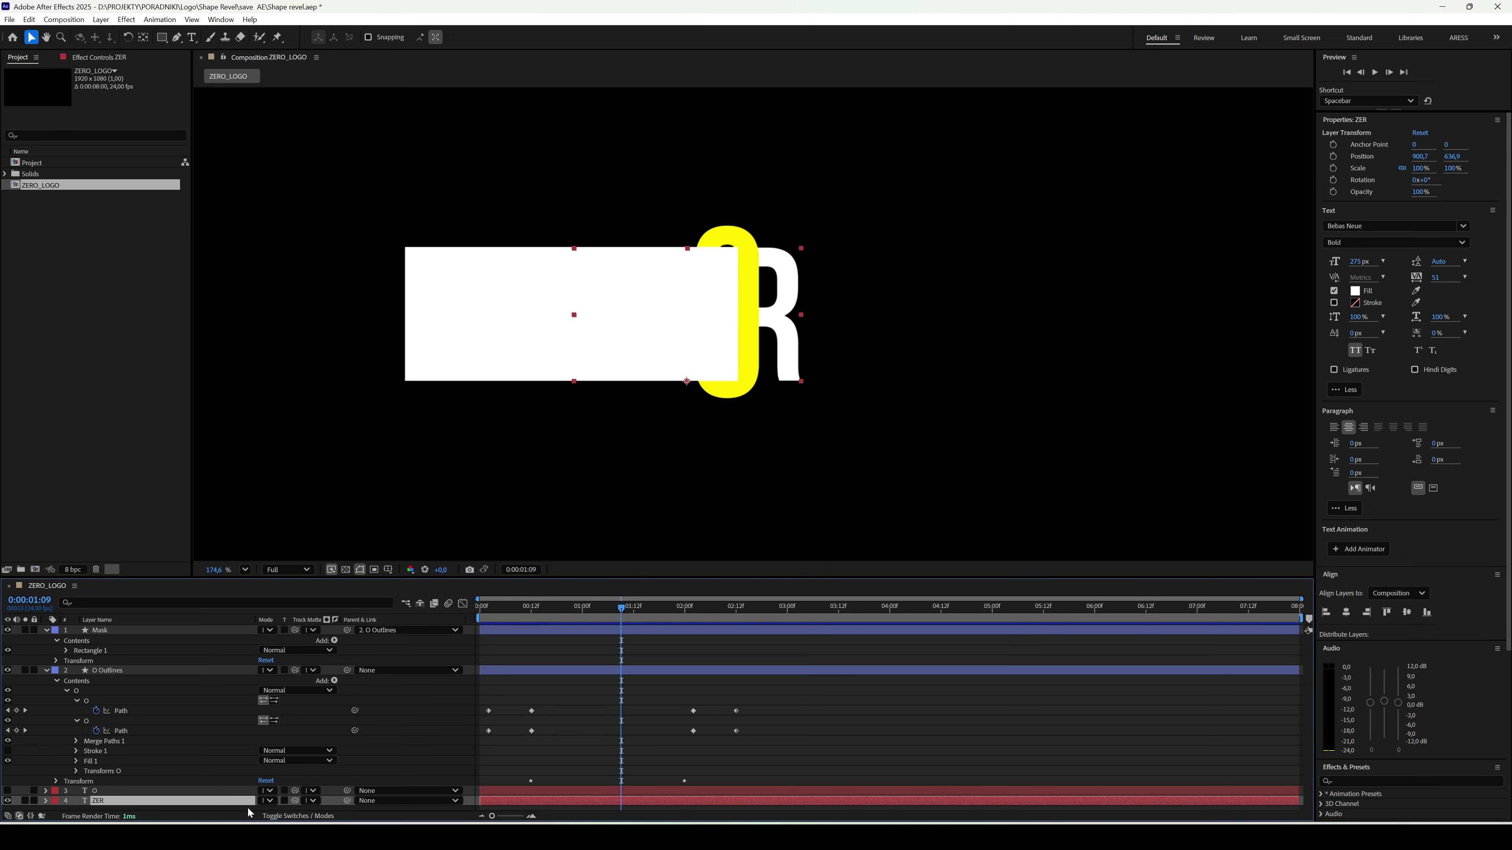
pyautogui.moveTo(295, 802); pyautogui.dragTo(128, 630)
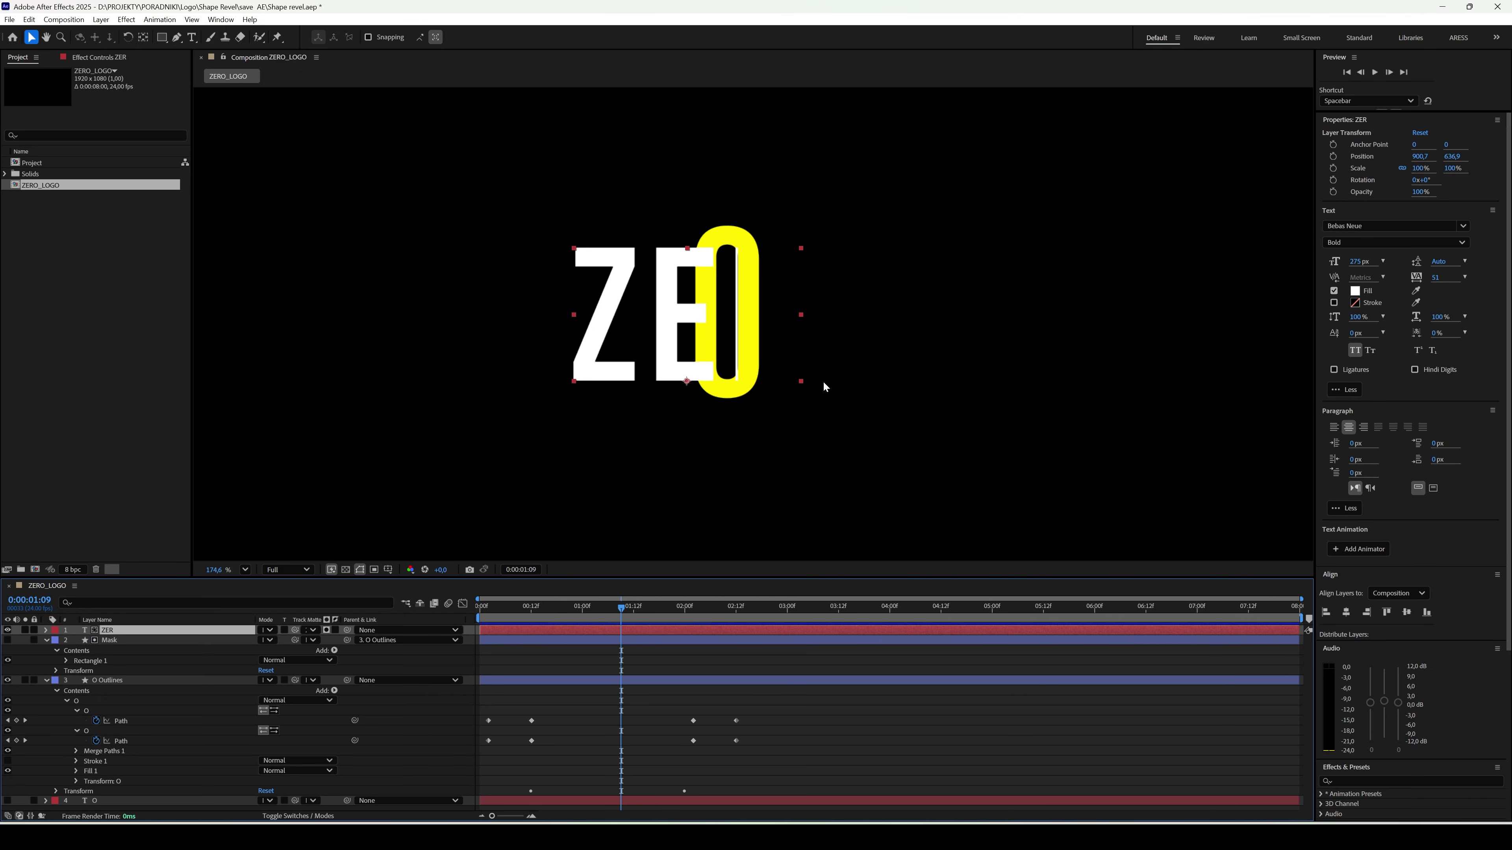
pyautogui.moveTo(625, 617); pyautogui.dragTo(630, 613)
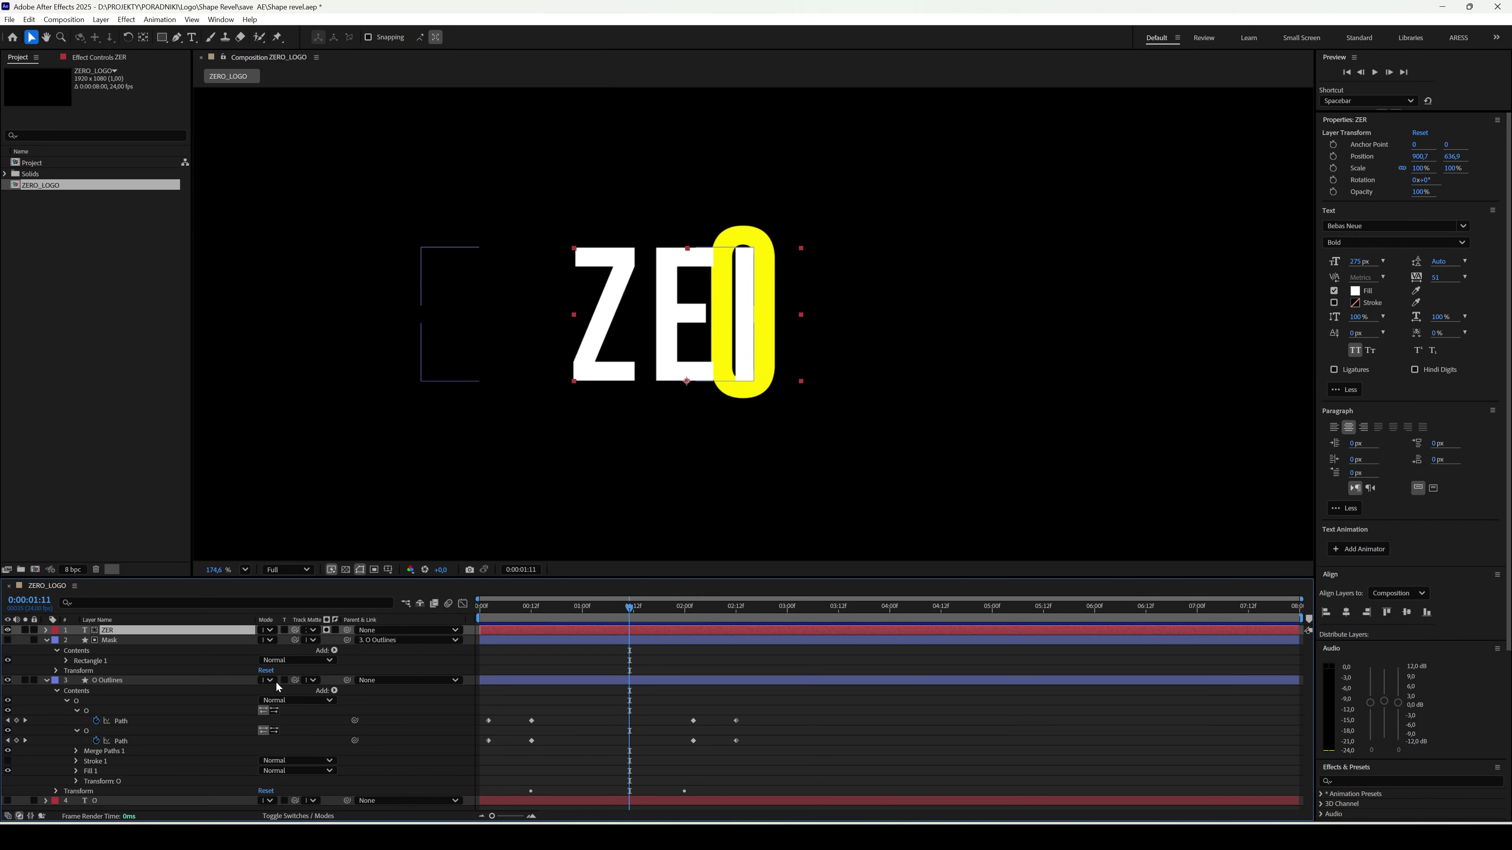
pyautogui.click(150, 641)
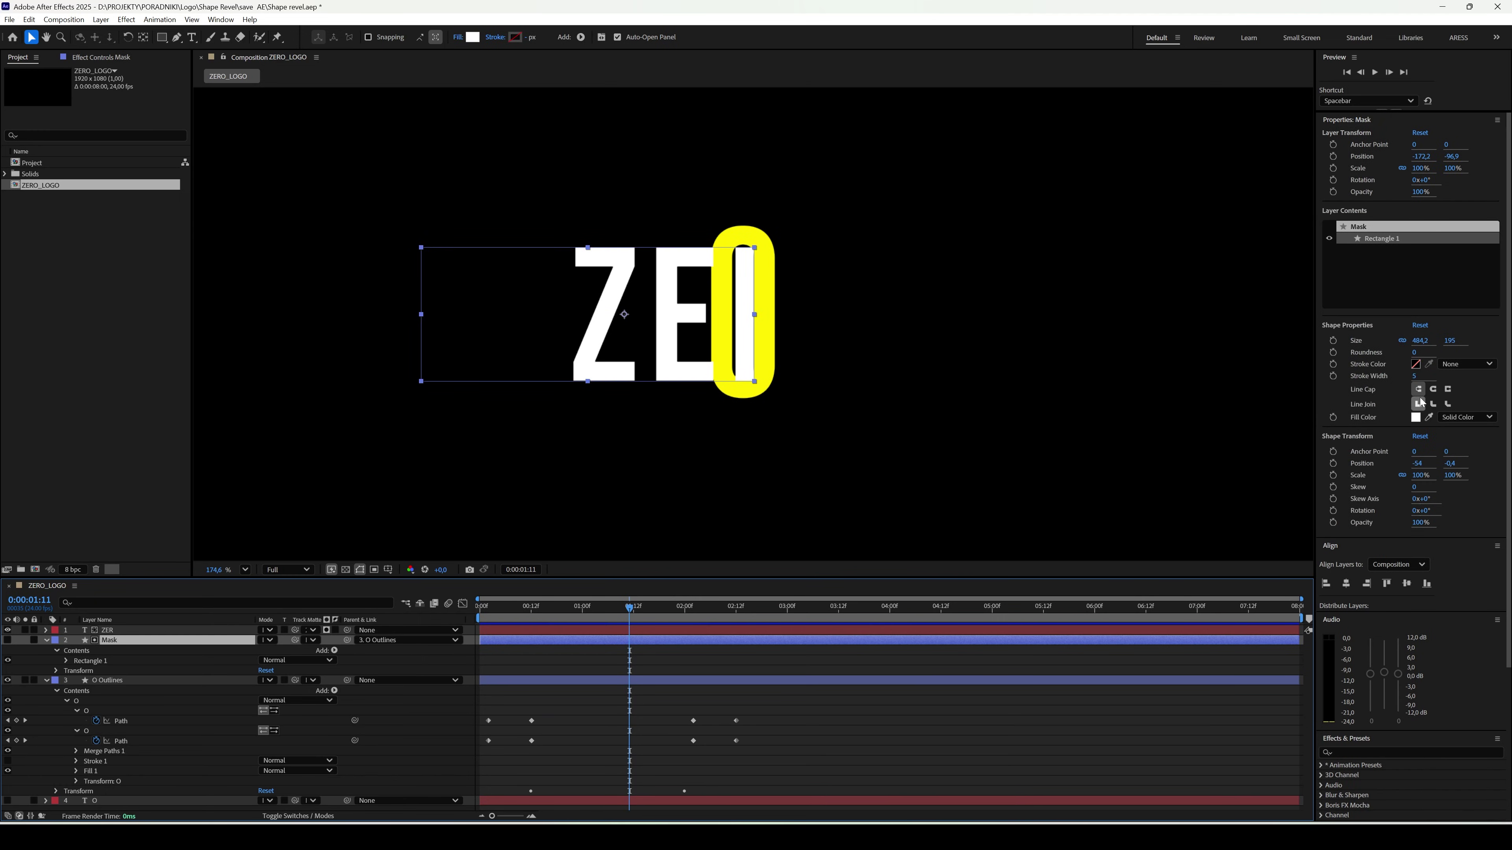
pyautogui.moveTo(1415, 352); pyautogui.dragTo(1421, 352)
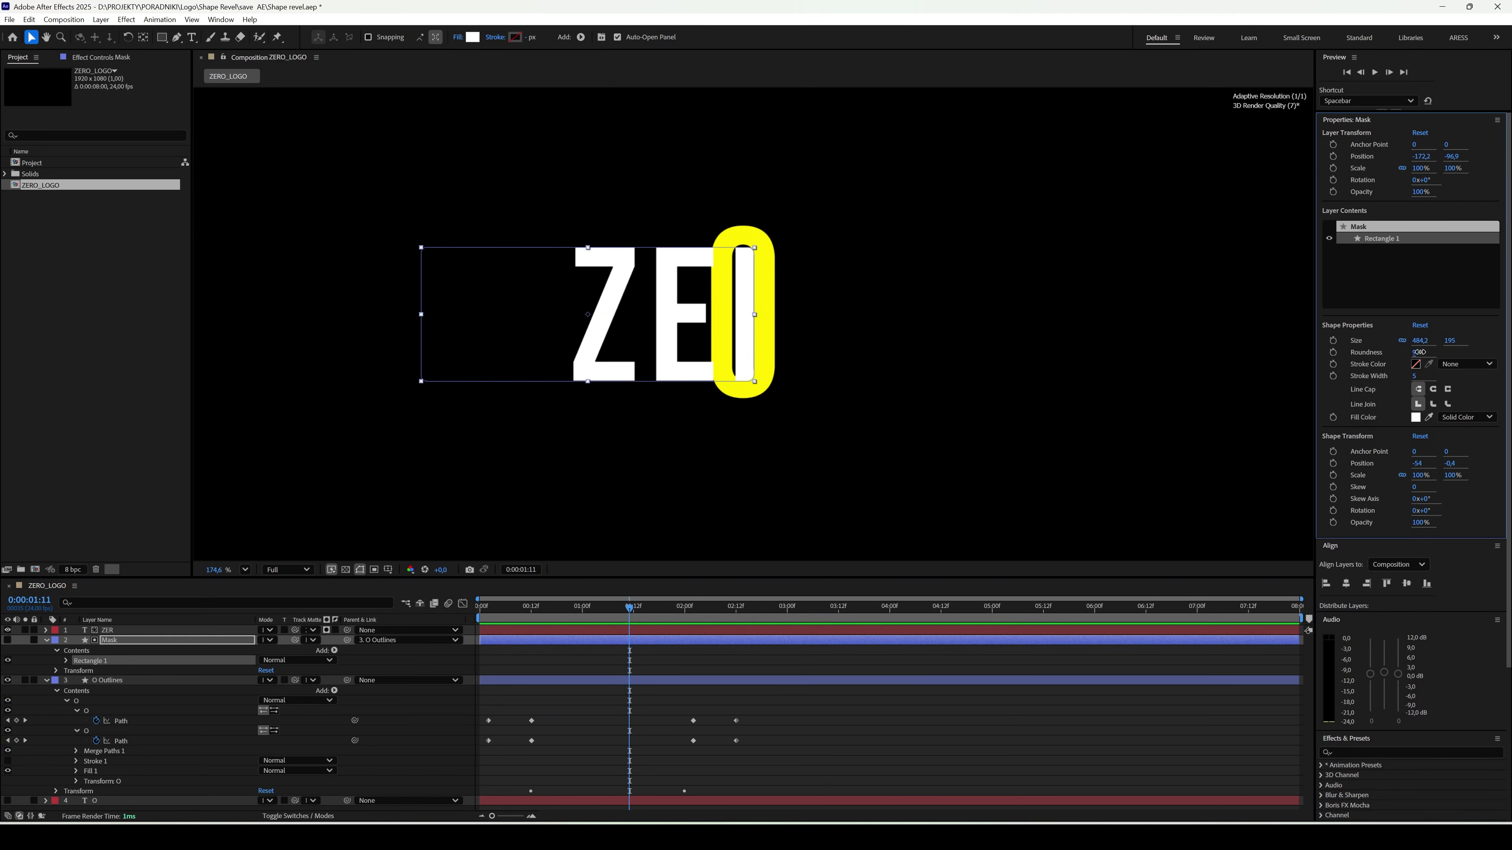
pyautogui.click(851, 706)
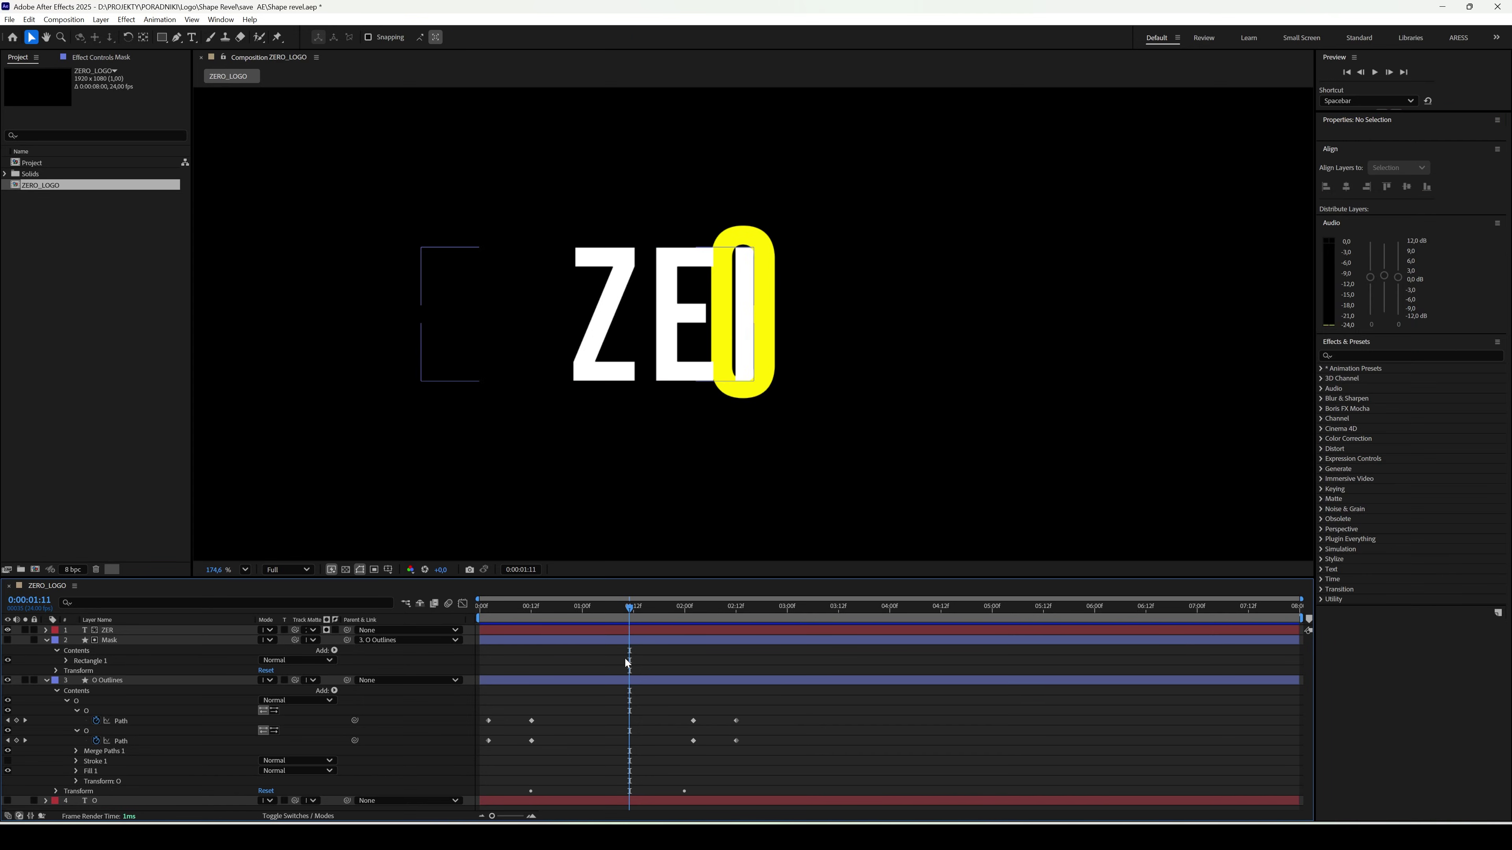
pyautogui.click(488, 610)
pyautogui.moveTo(488, 610); pyautogui.dragTo(471, 611)
pyautogui.press('space')
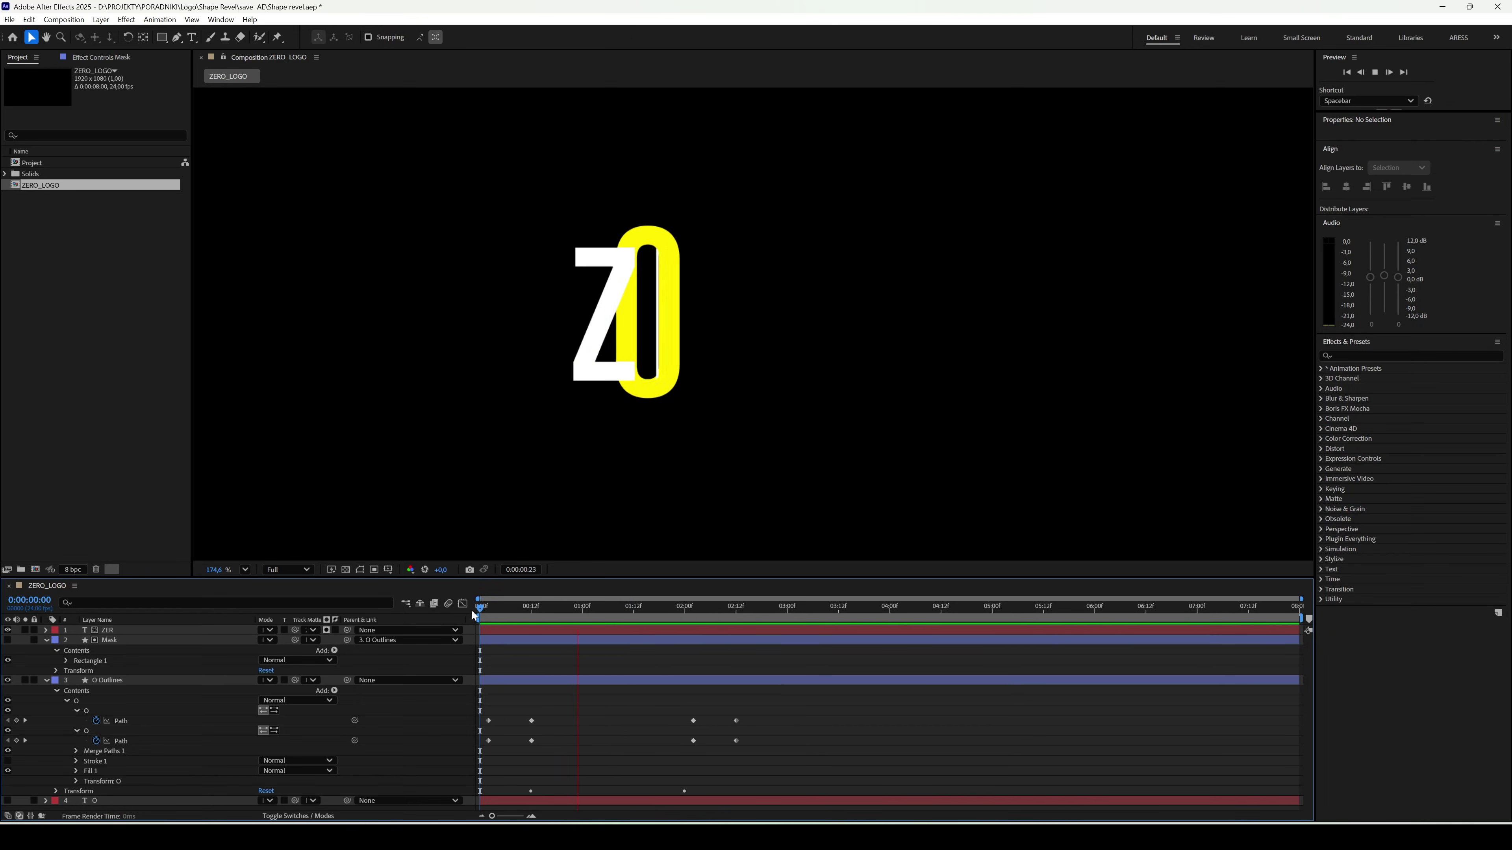
pyautogui.moveTo(471, 611); pyautogui.dragTo(568, 617)
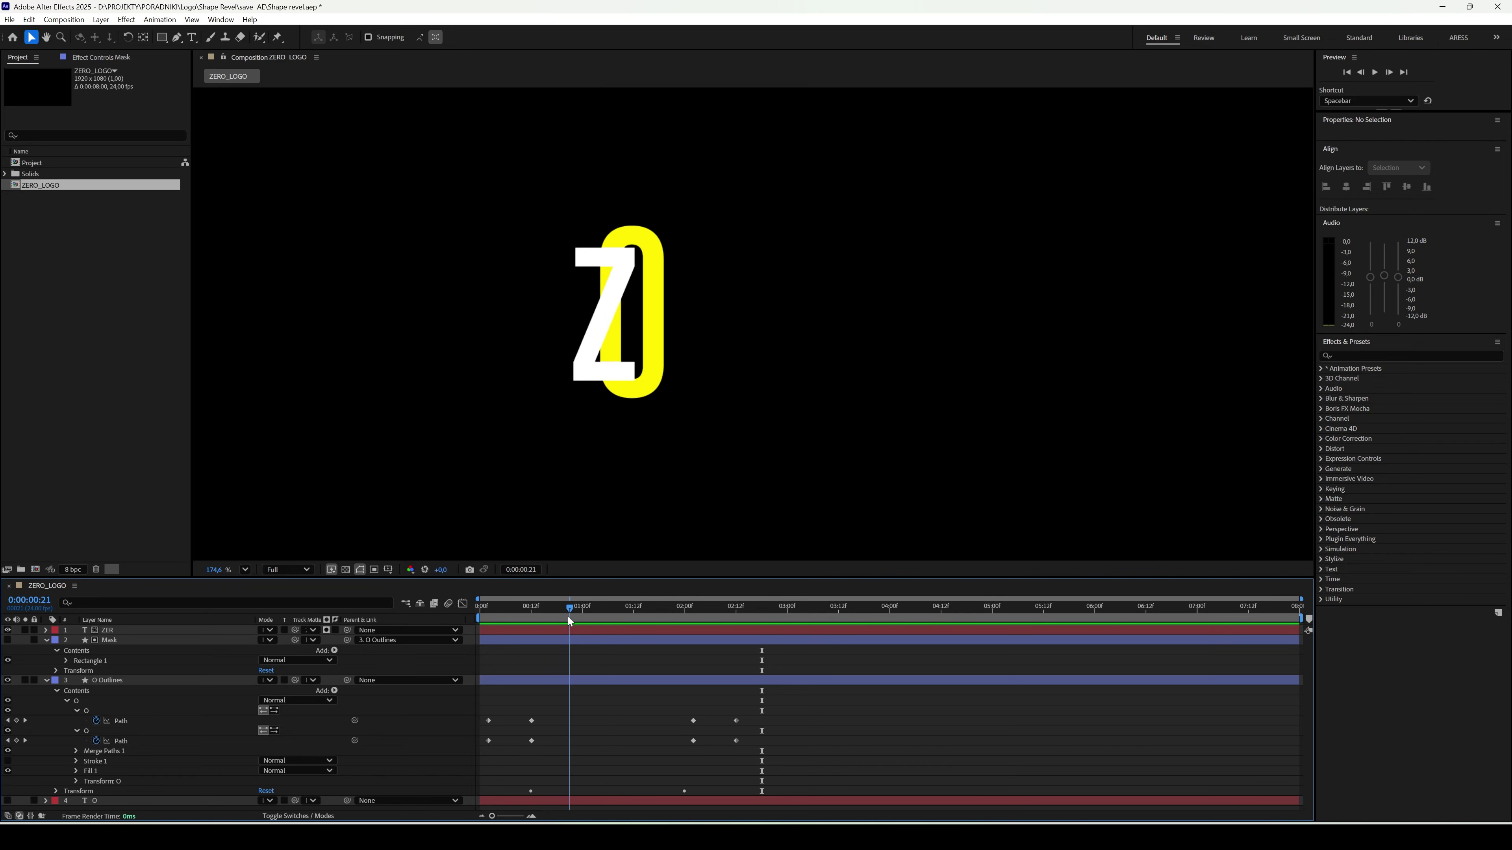
# Step: Search 'drop' in Effects & Presets and apply Drop Shadow to the ZER layer
pyautogui.click(46, 679)
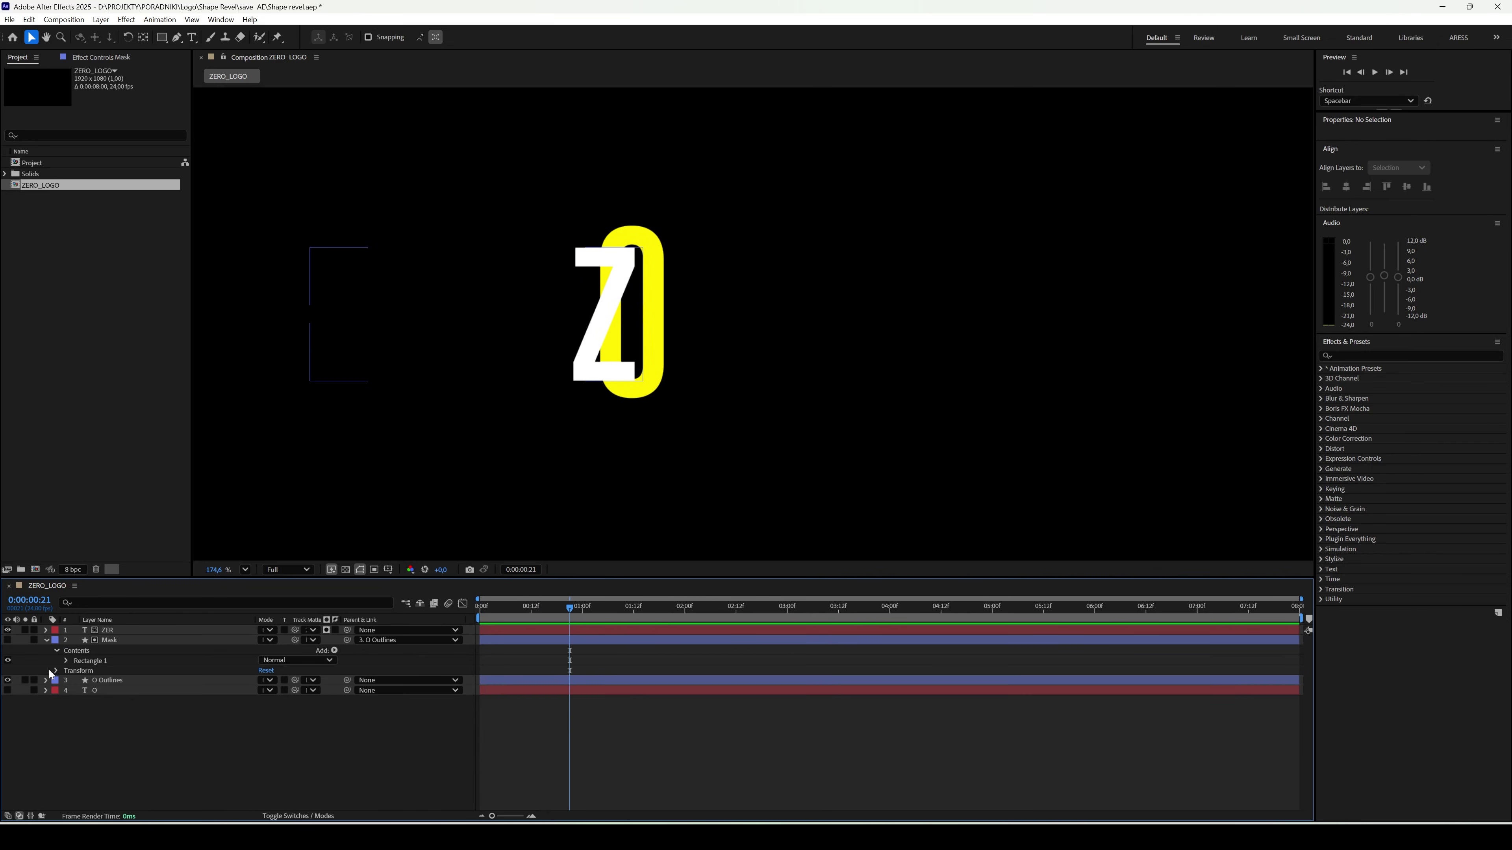
pyautogui.click(47, 640)
pyautogui.click(780, 316)
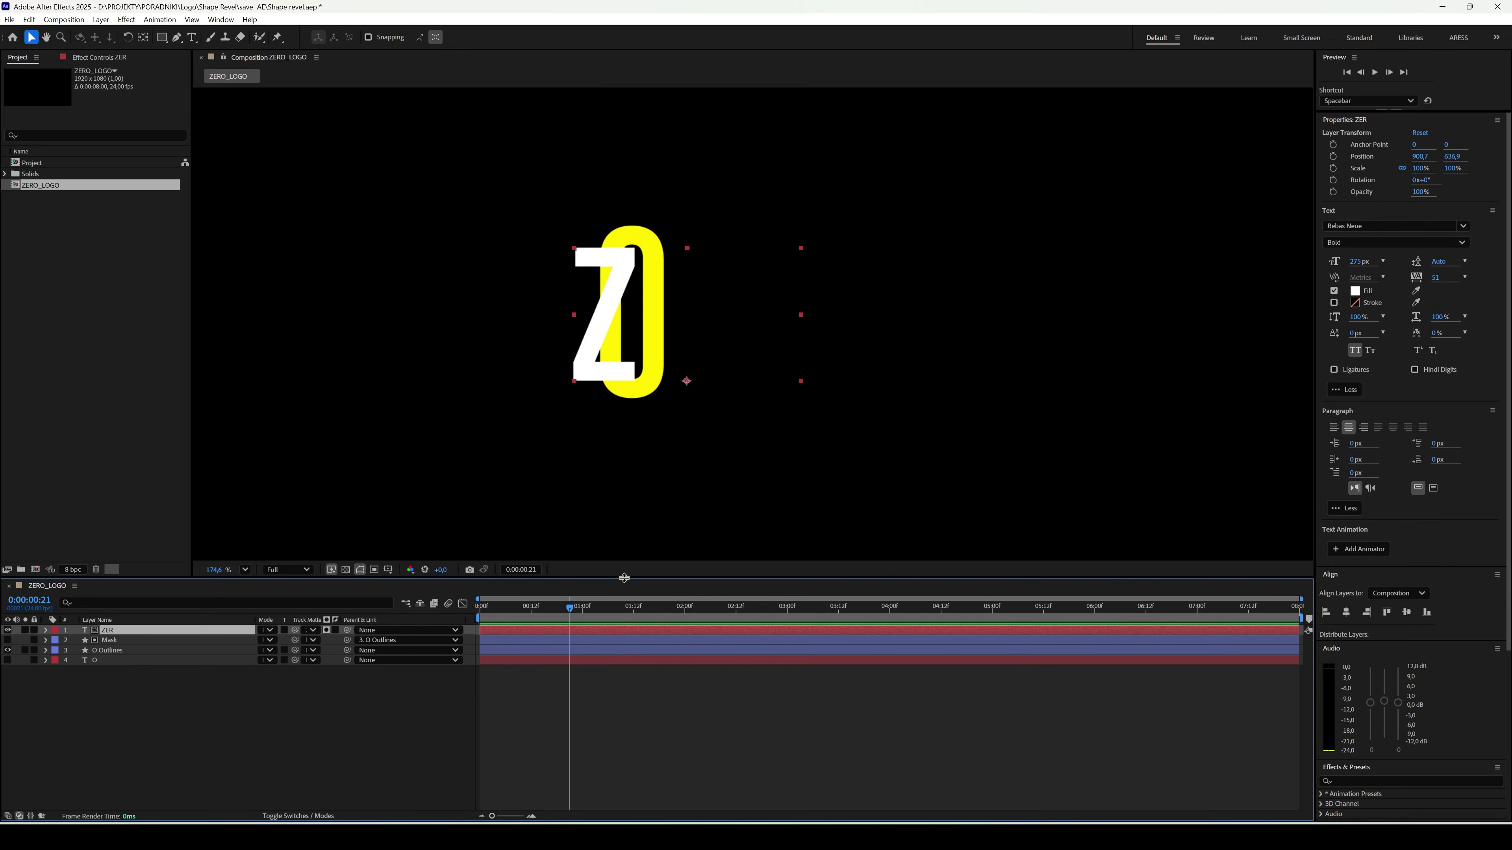
pyautogui.scroll(-3, 1407, 366)
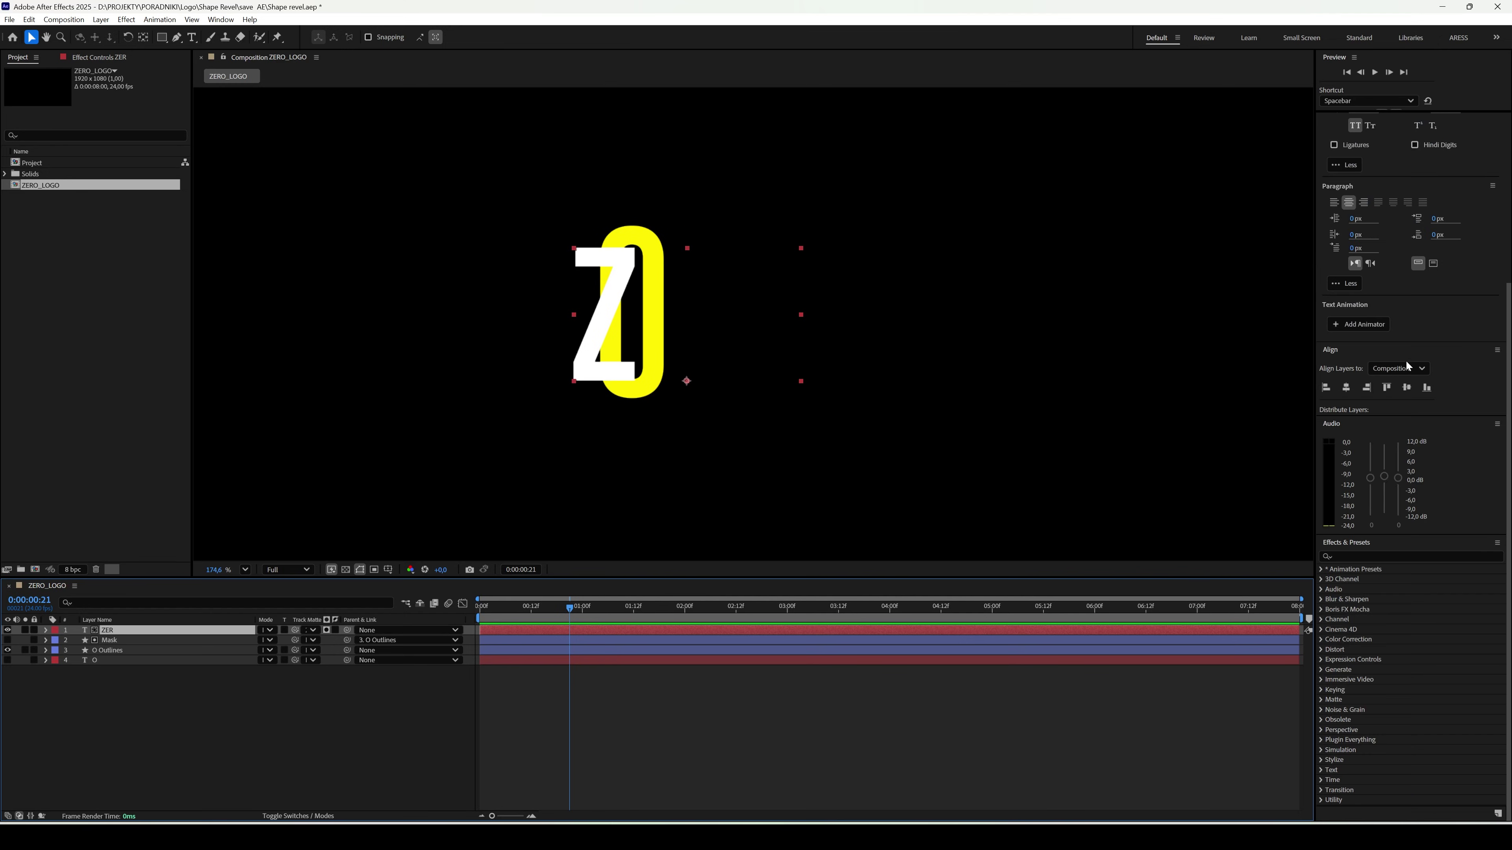
pyautogui.click(1399, 556)
pyautogui.write('d')
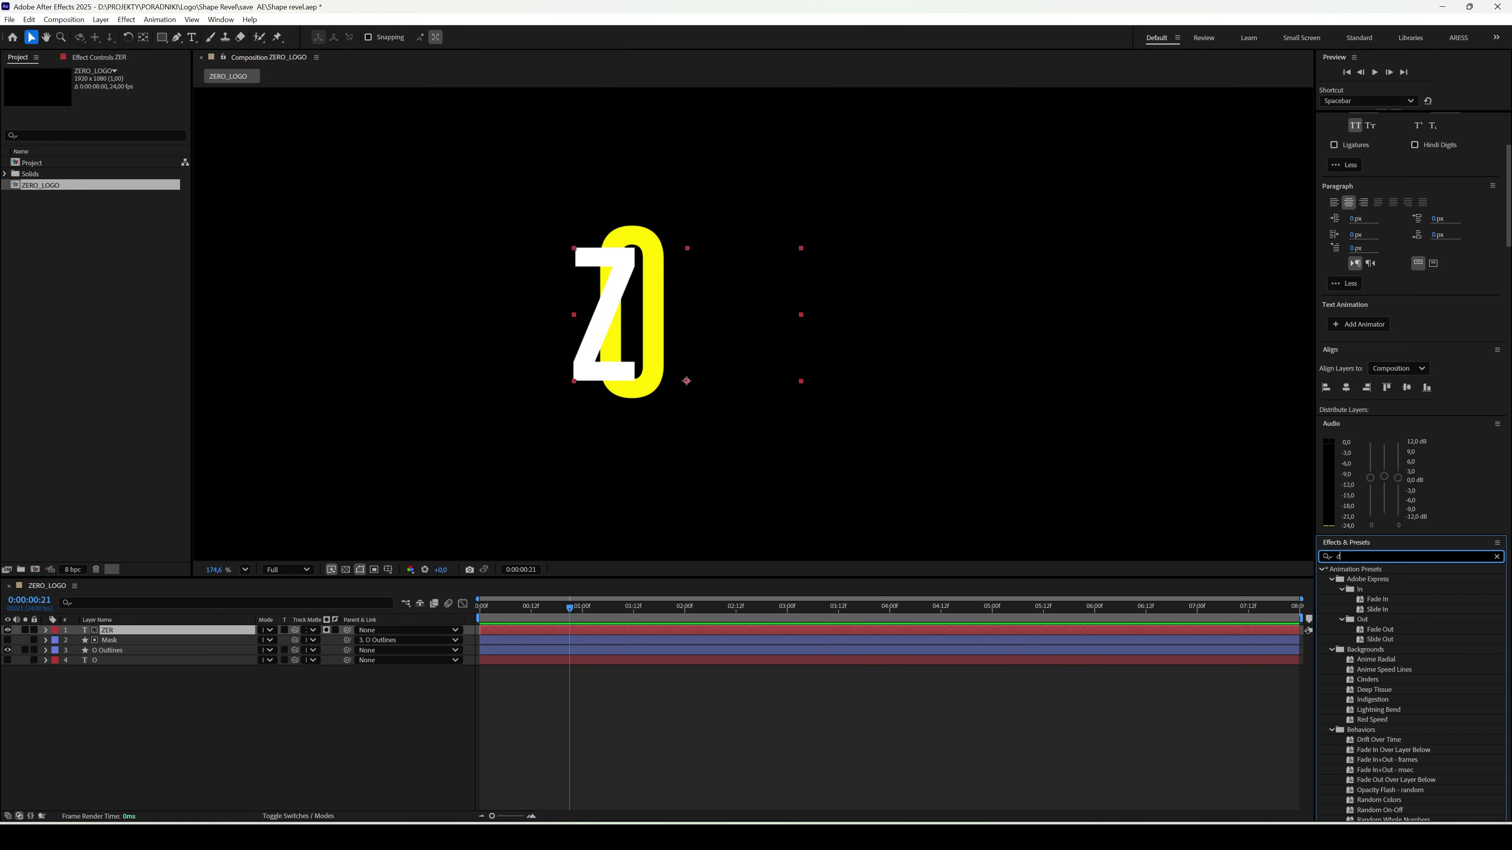
pyautogui.write('rop')
pyautogui.moveTo(1380, 801); pyautogui.dragTo(143, 631)
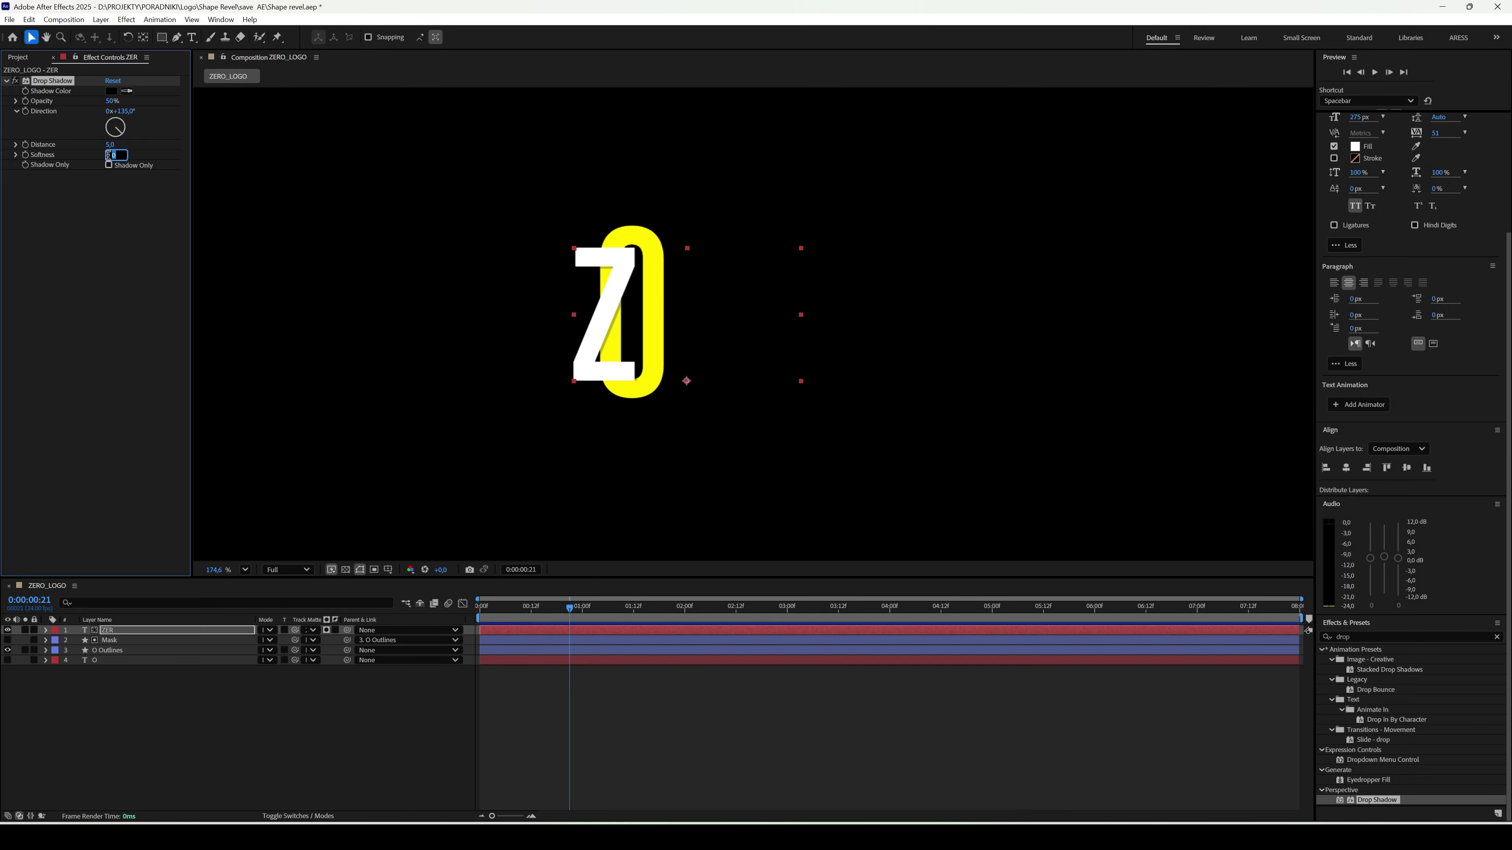
# Step: Raise the drop shadow opacity to 81% and preview the reveal from frame 13
pyautogui.moveTo(112, 106); pyautogui.dragTo(161, 101)
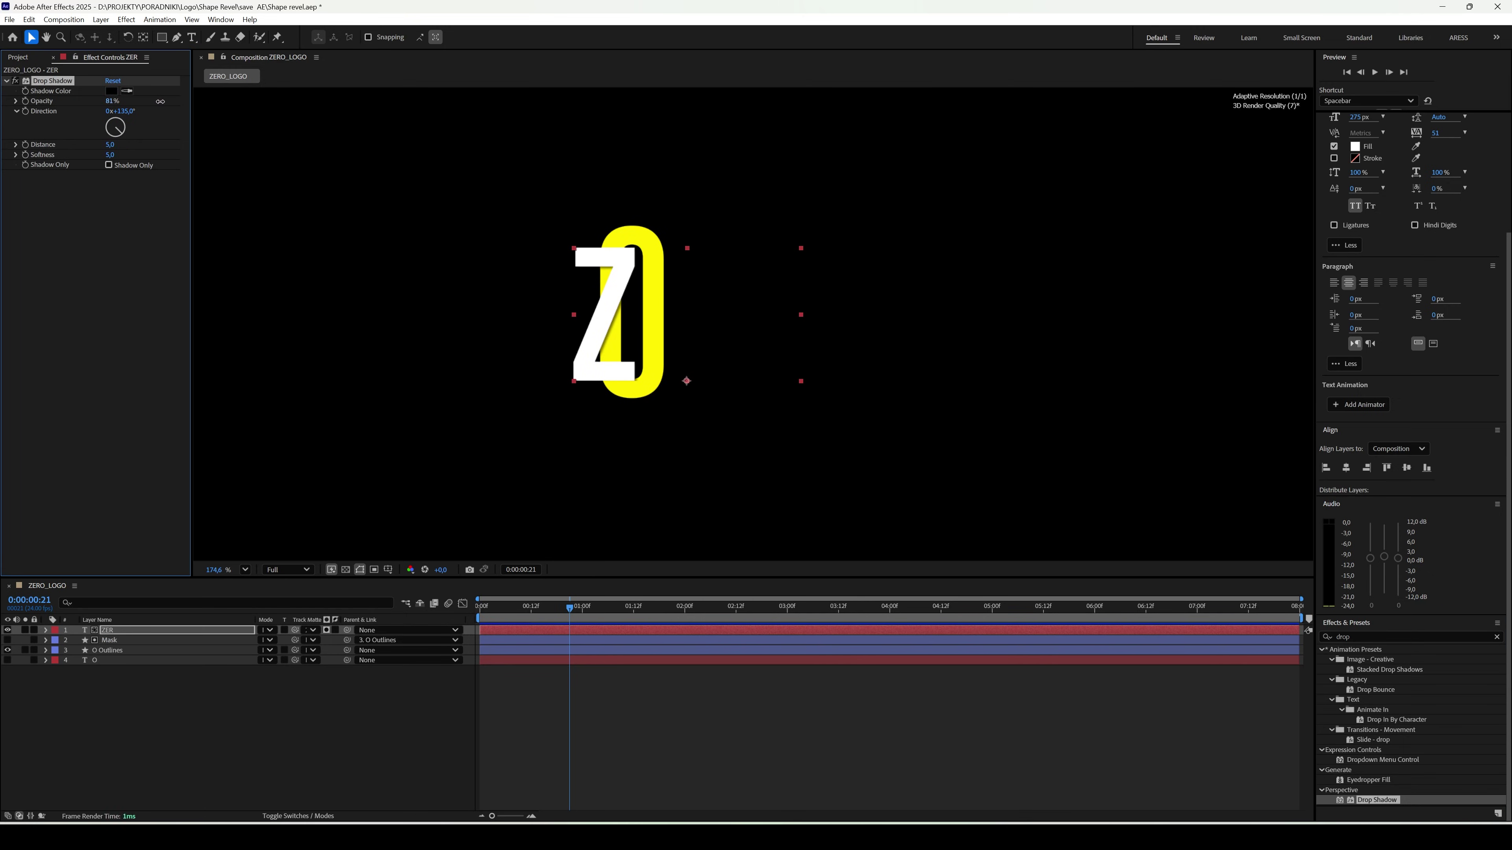
pyautogui.moveTo(499, 614); pyautogui.dragTo(531, 613)
pyautogui.press('space')
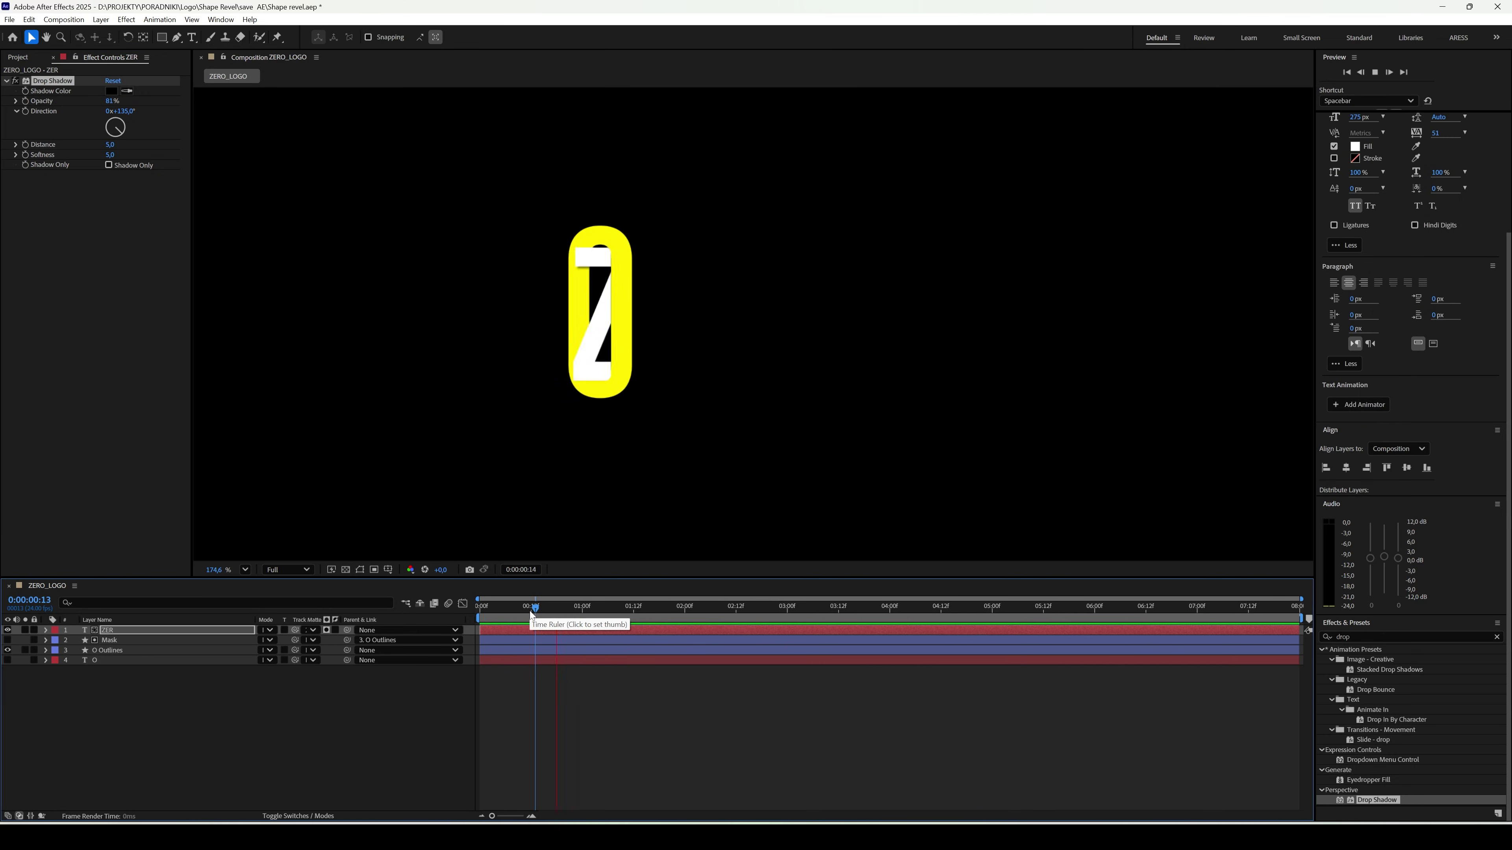
# Step: Raise the mask rectangle's Roundness to about 20, then preview the reveal
pyautogui.click(110, 641)
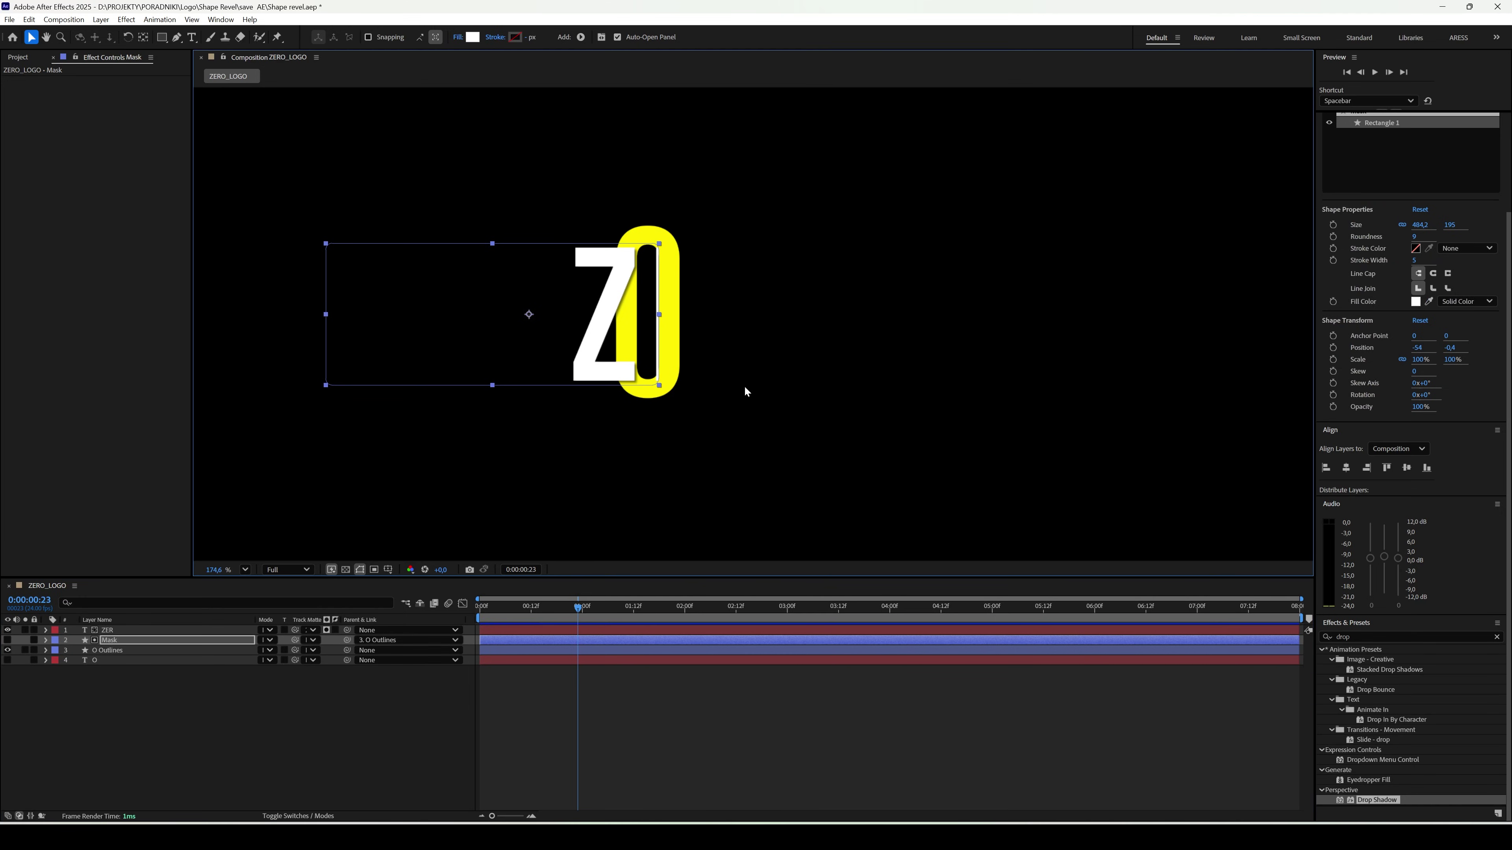
pyautogui.moveTo(1415, 237); pyautogui.dragTo(1419, 237)
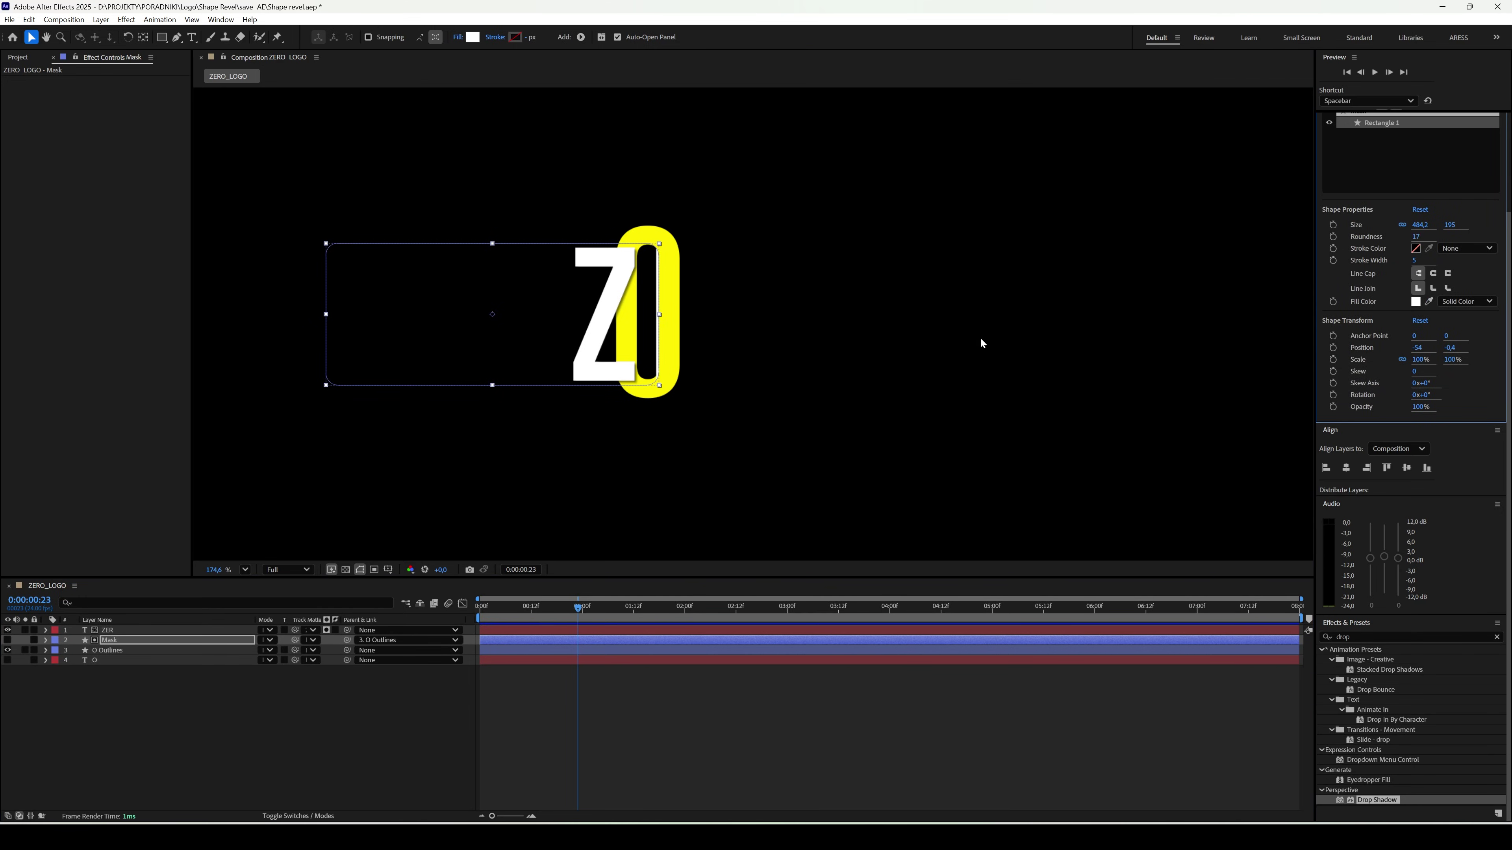
pyautogui.click(552, 692)
pyautogui.press('space')
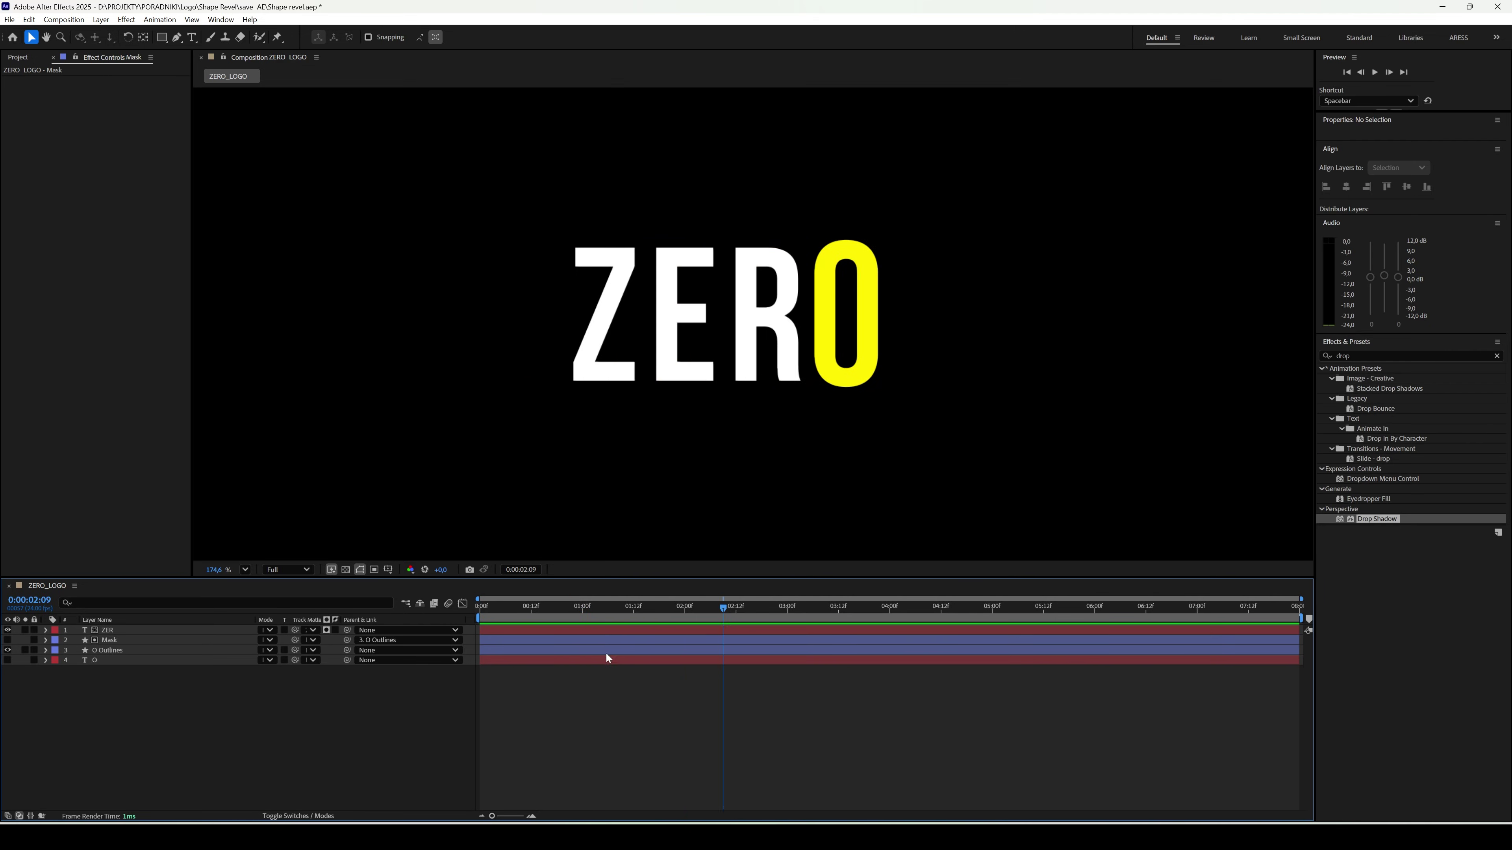
pyautogui.click(632, 614)
# Step: Nudge the mask a few pixels right, fine-tune its roundness, and replay the reveal
pyautogui.click(709, 384)
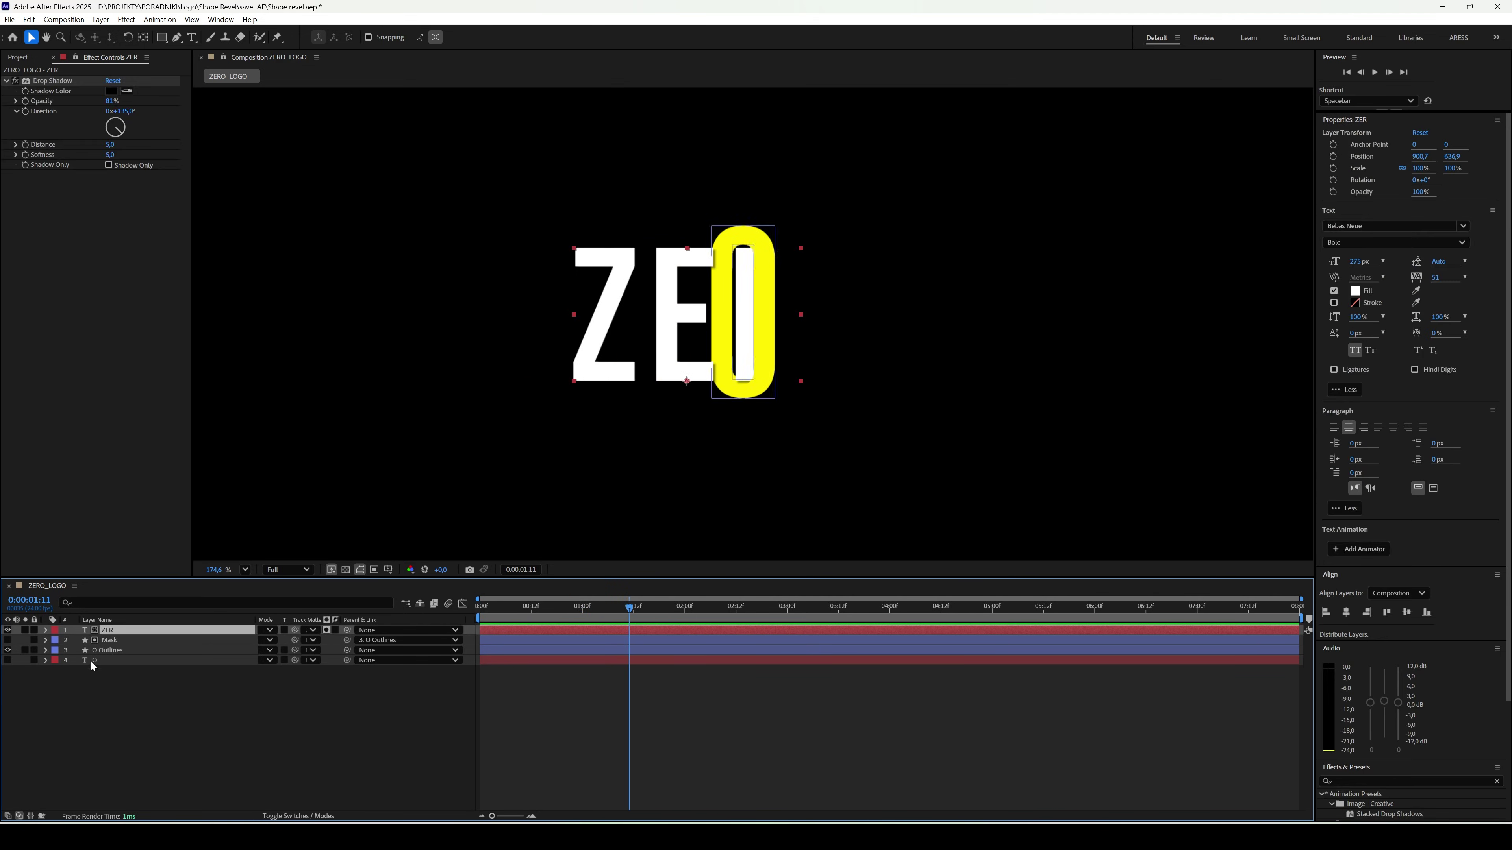
pyautogui.moveTo(594, 389); pyautogui.dragTo(594, 391)
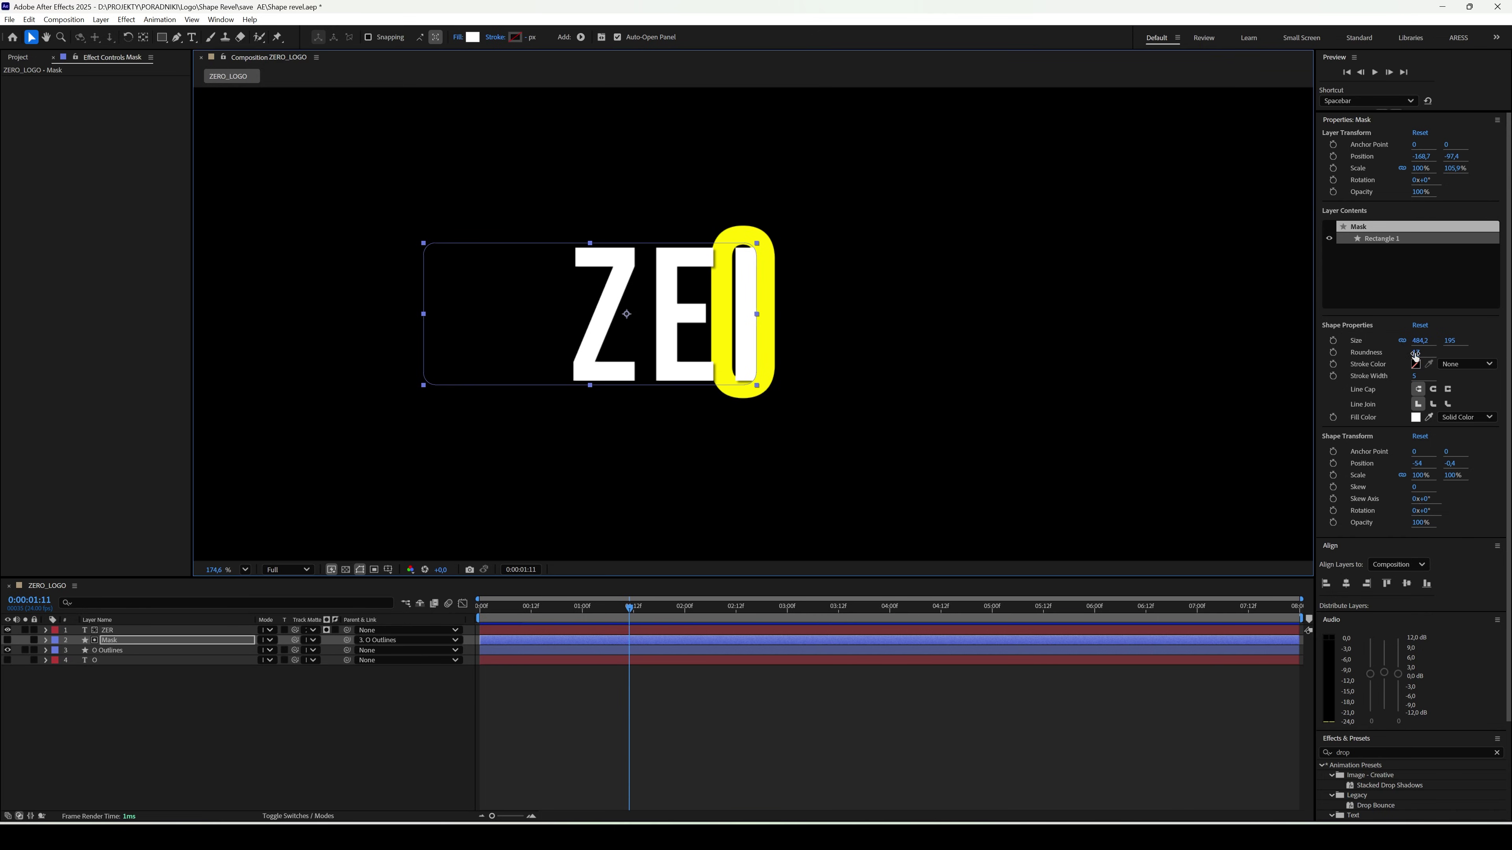
pyautogui.moveTo(1417, 352); pyautogui.dragTo(1420, 353)
pyautogui.click(484, 615)
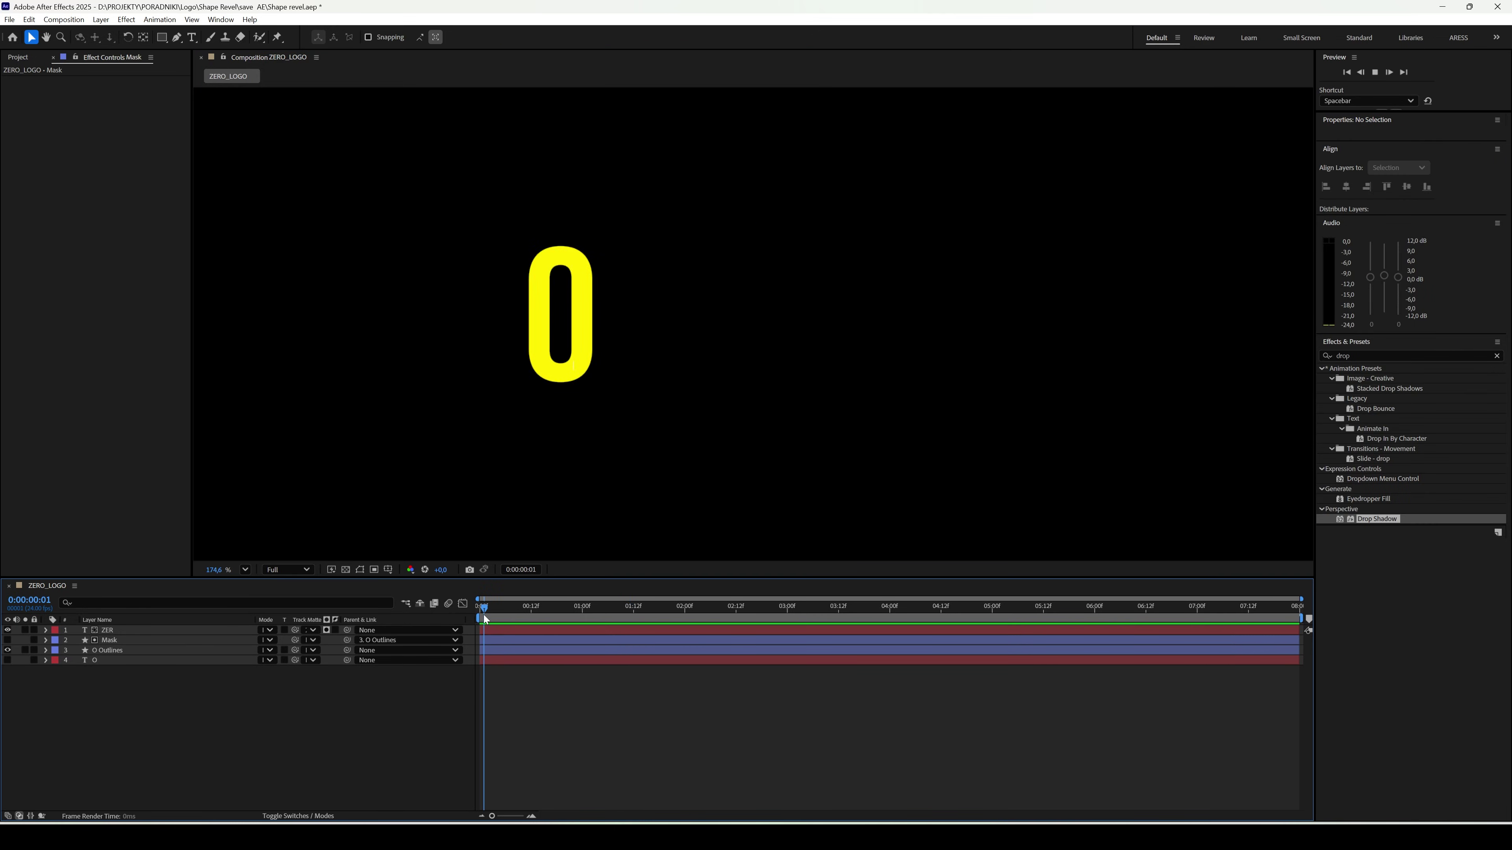
pyautogui.press('space')
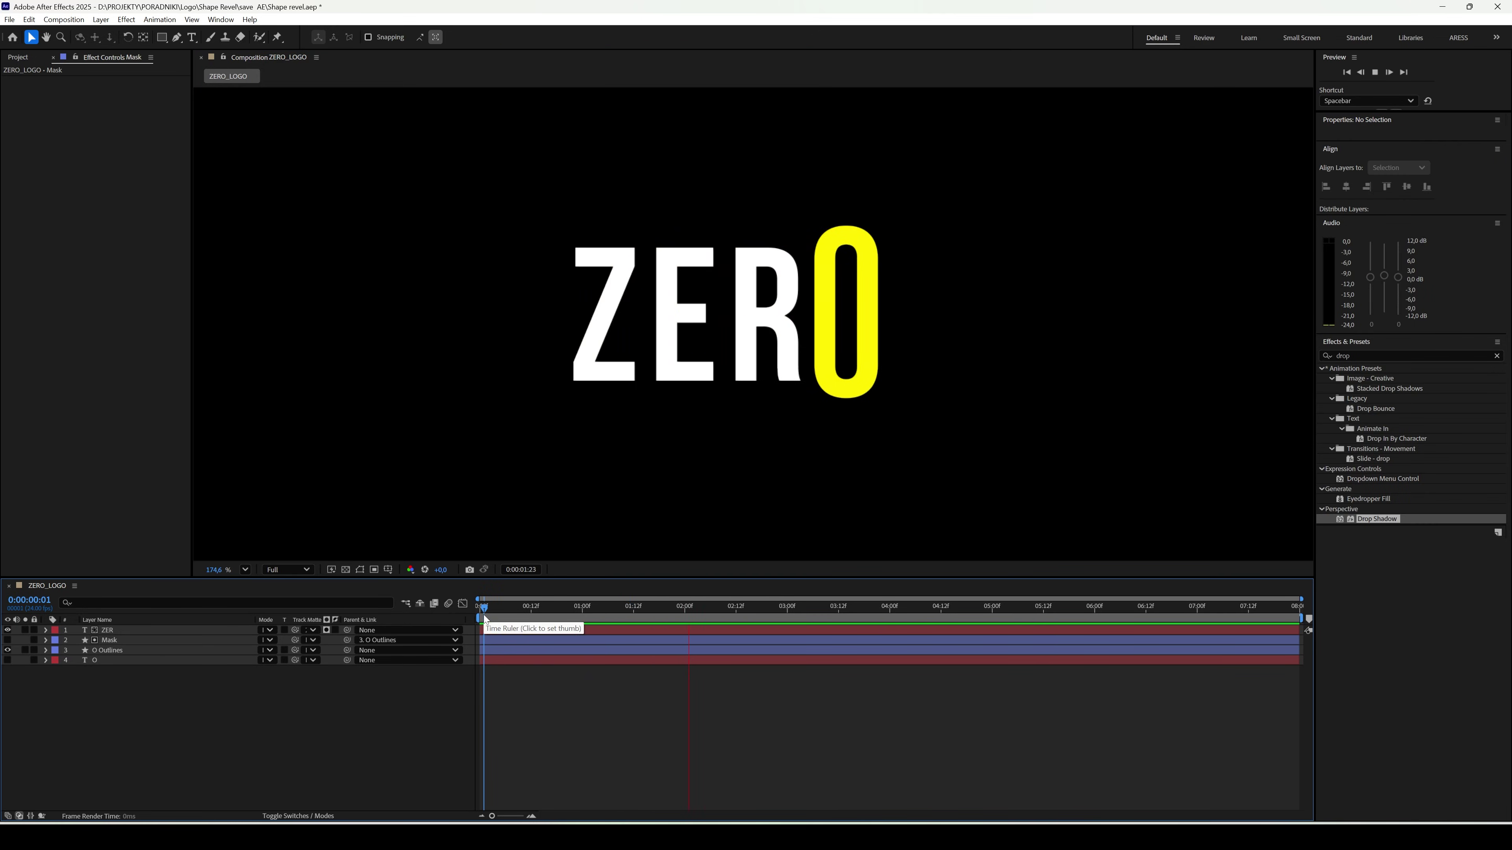
pyautogui.press('space')
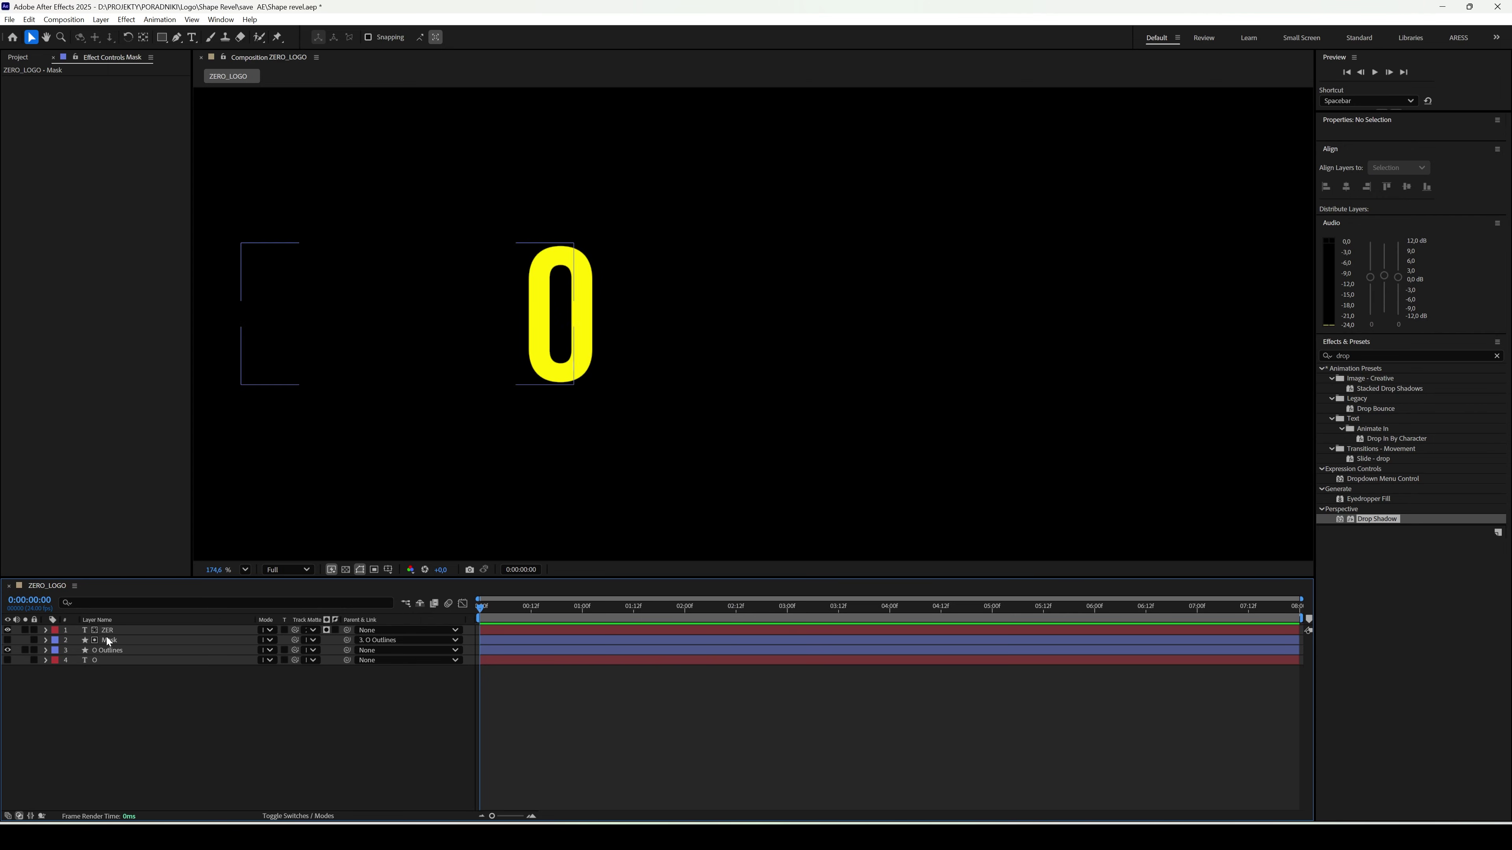
pyautogui.click(113, 651)
# Step: Keyframe the O's Scale at 0% on frame 0 and 100% on frame 8
pyautogui.press('s')
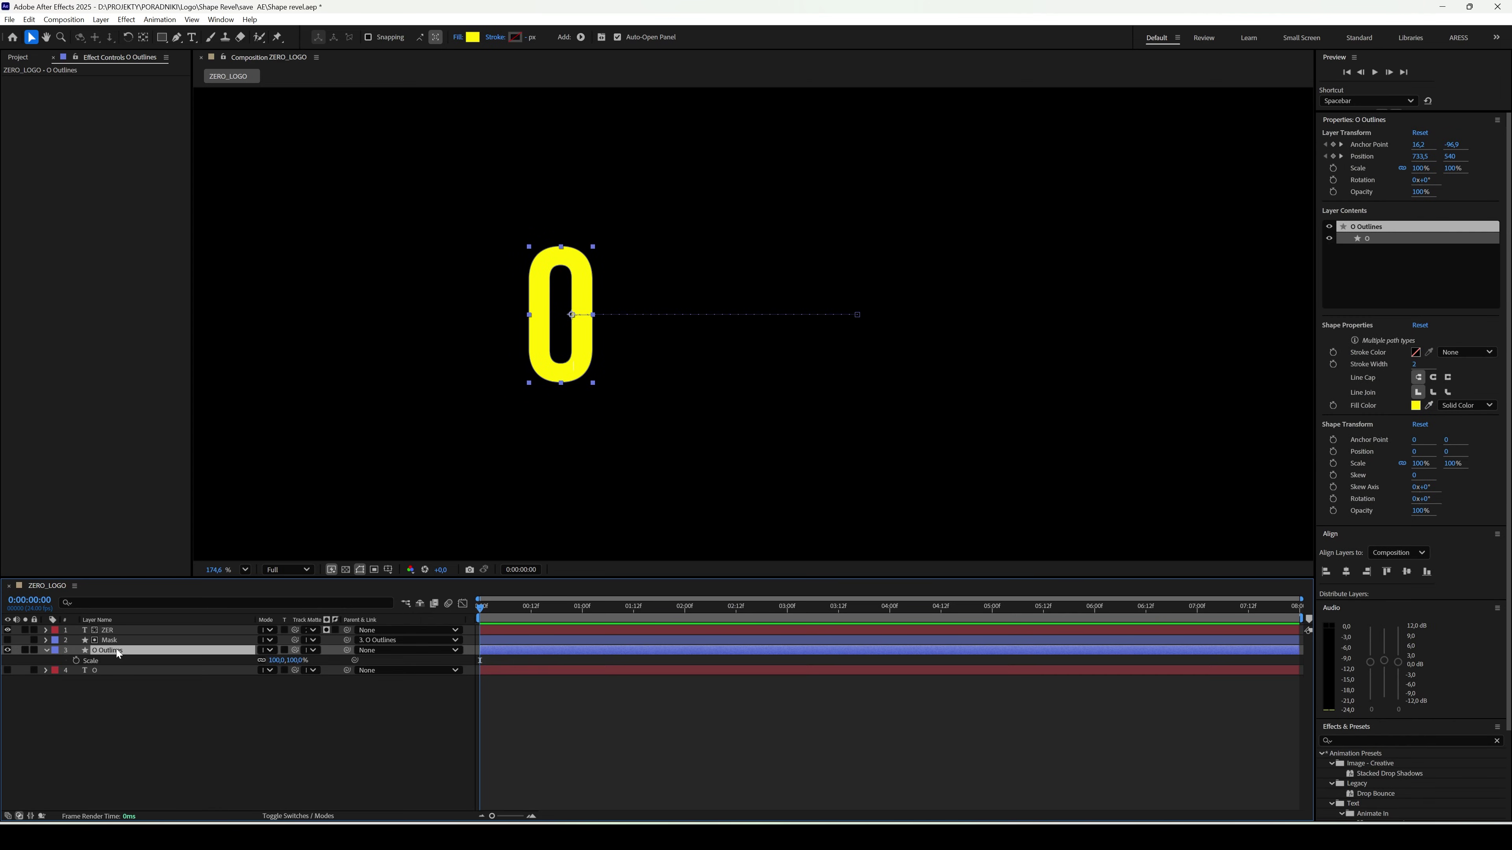
pyautogui.hotkey('shift', 'u')
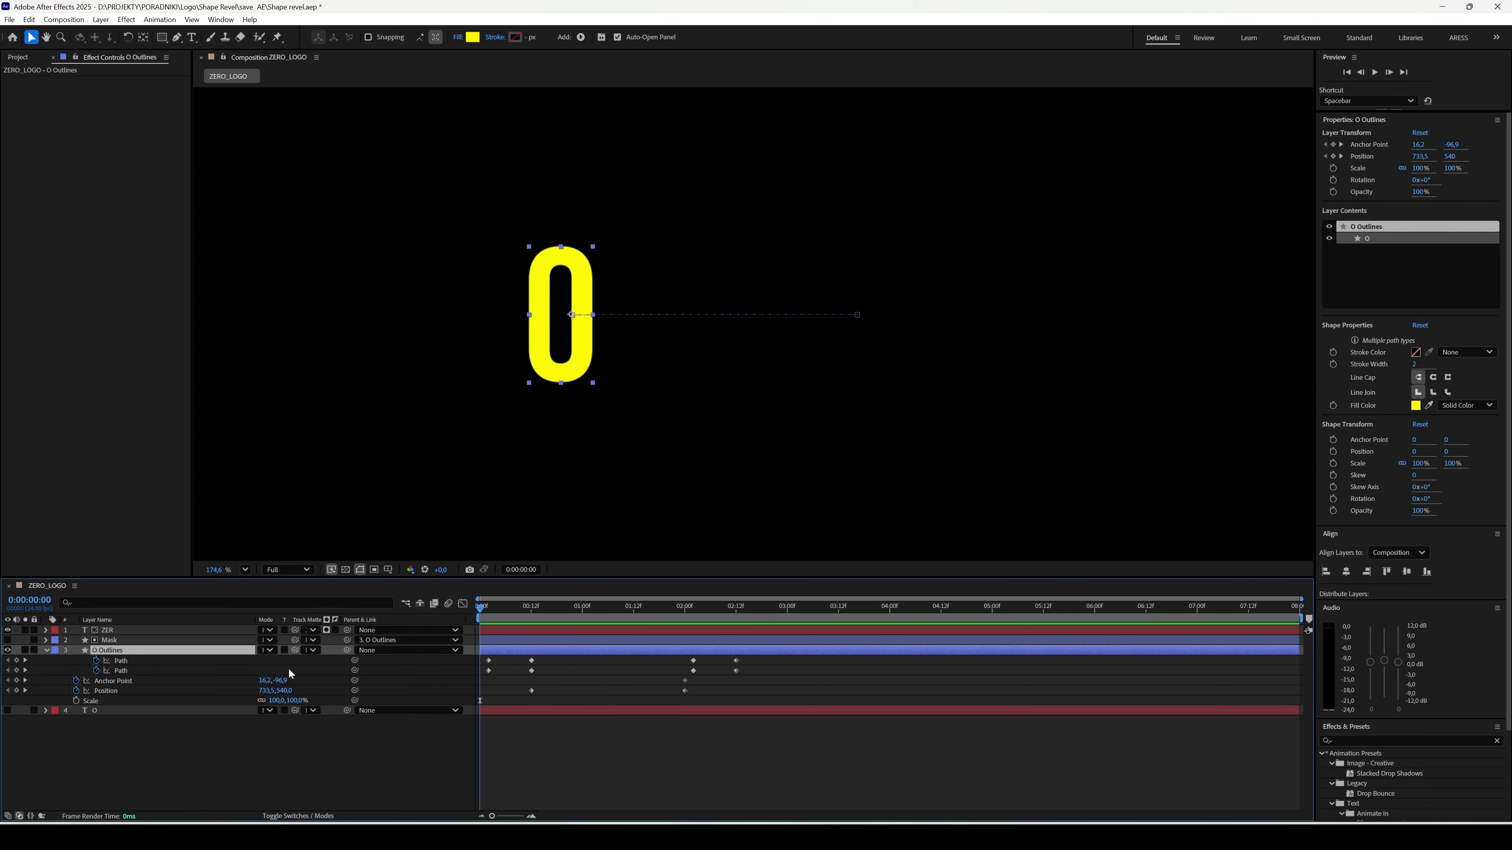
pyautogui.click(76, 701)
pyautogui.moveTo(503, 614); pyautogui.dragTo(515, 618)
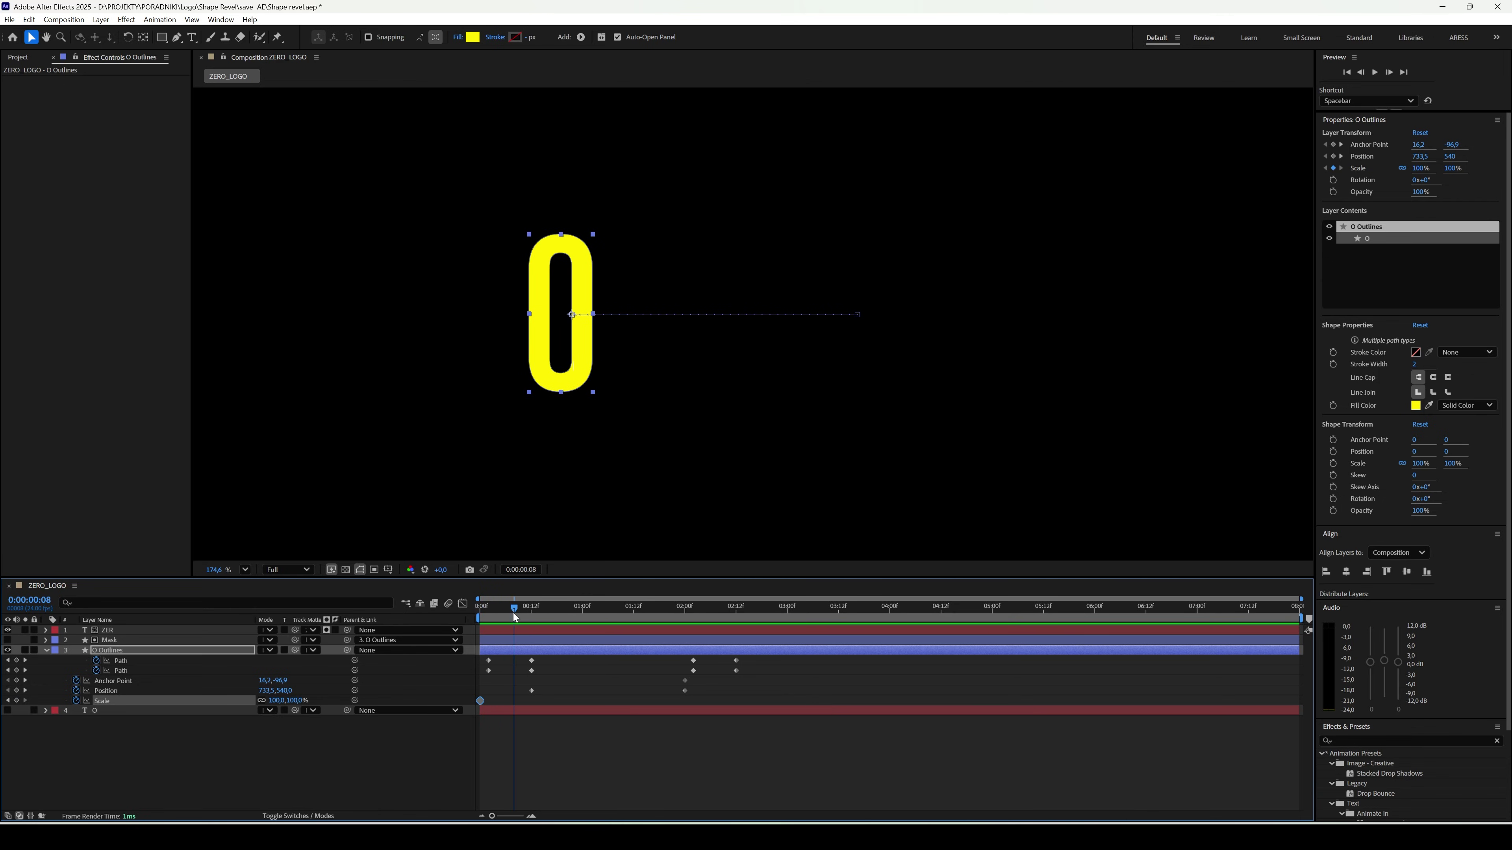
pyautogui.click(17, 701)
pyautogui.click(8, 701)
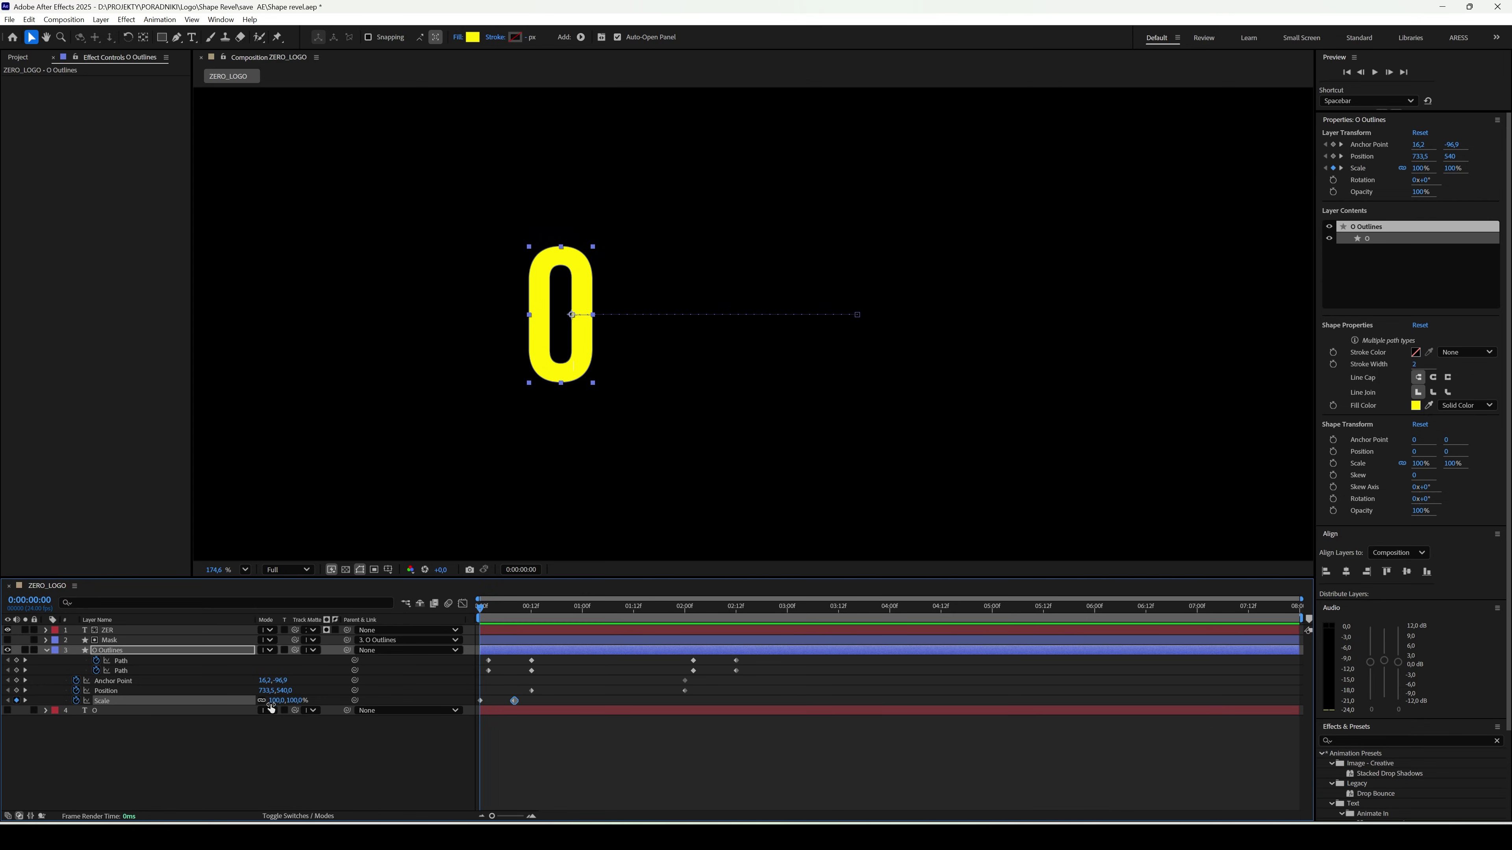
pyautogui.click(296, 700)
pyautogui.write('0')
pyautogui.press('Return')
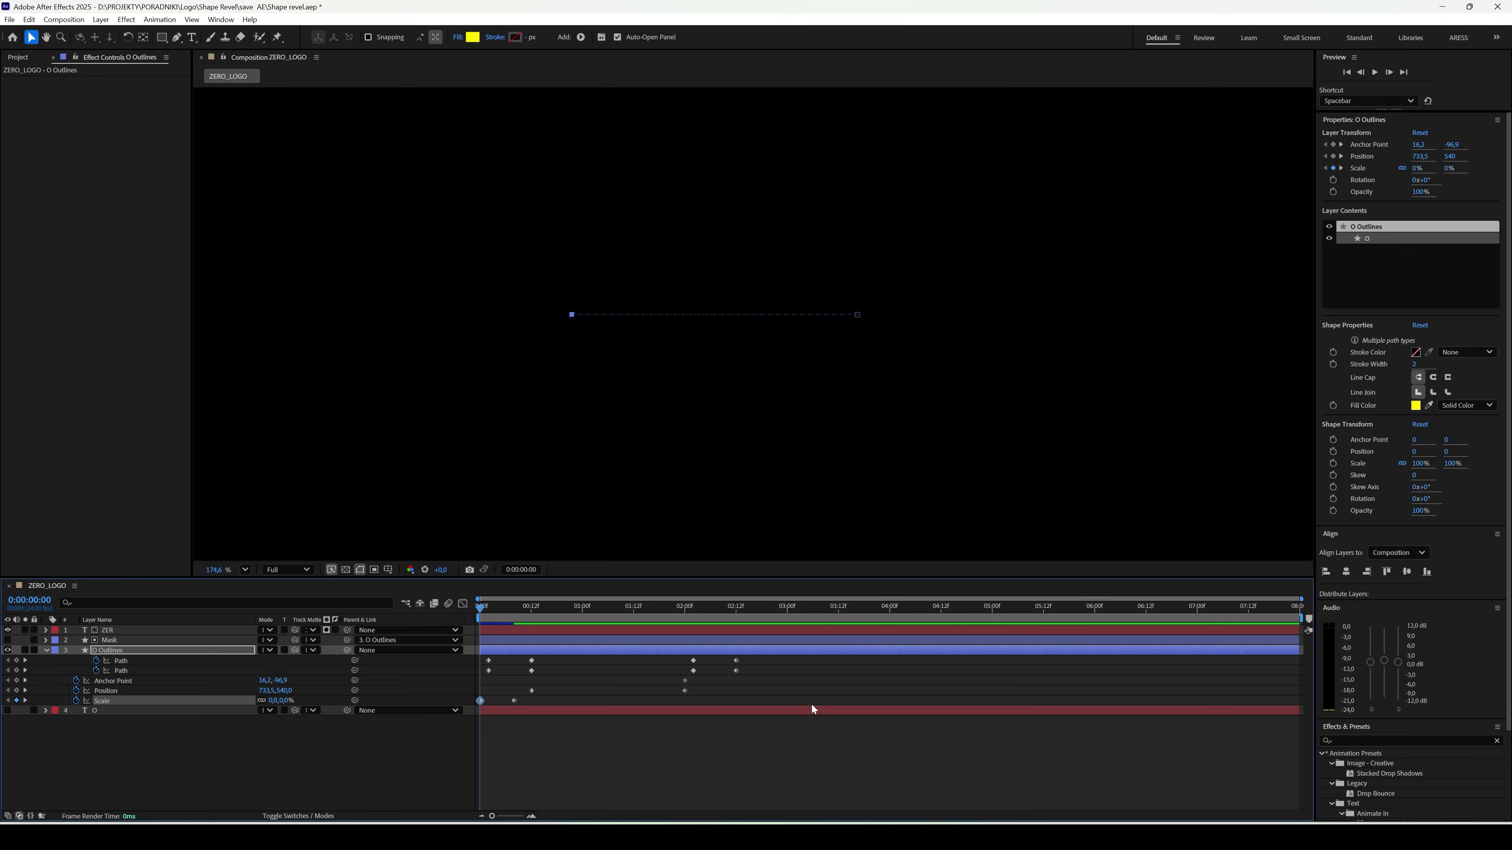
# Step: Apply Easy Ease (F9) to all the O's keyframes and preview the scale-in
pyautogui.moveTo(834, 709); pyautogui.dragTo(471, 659)
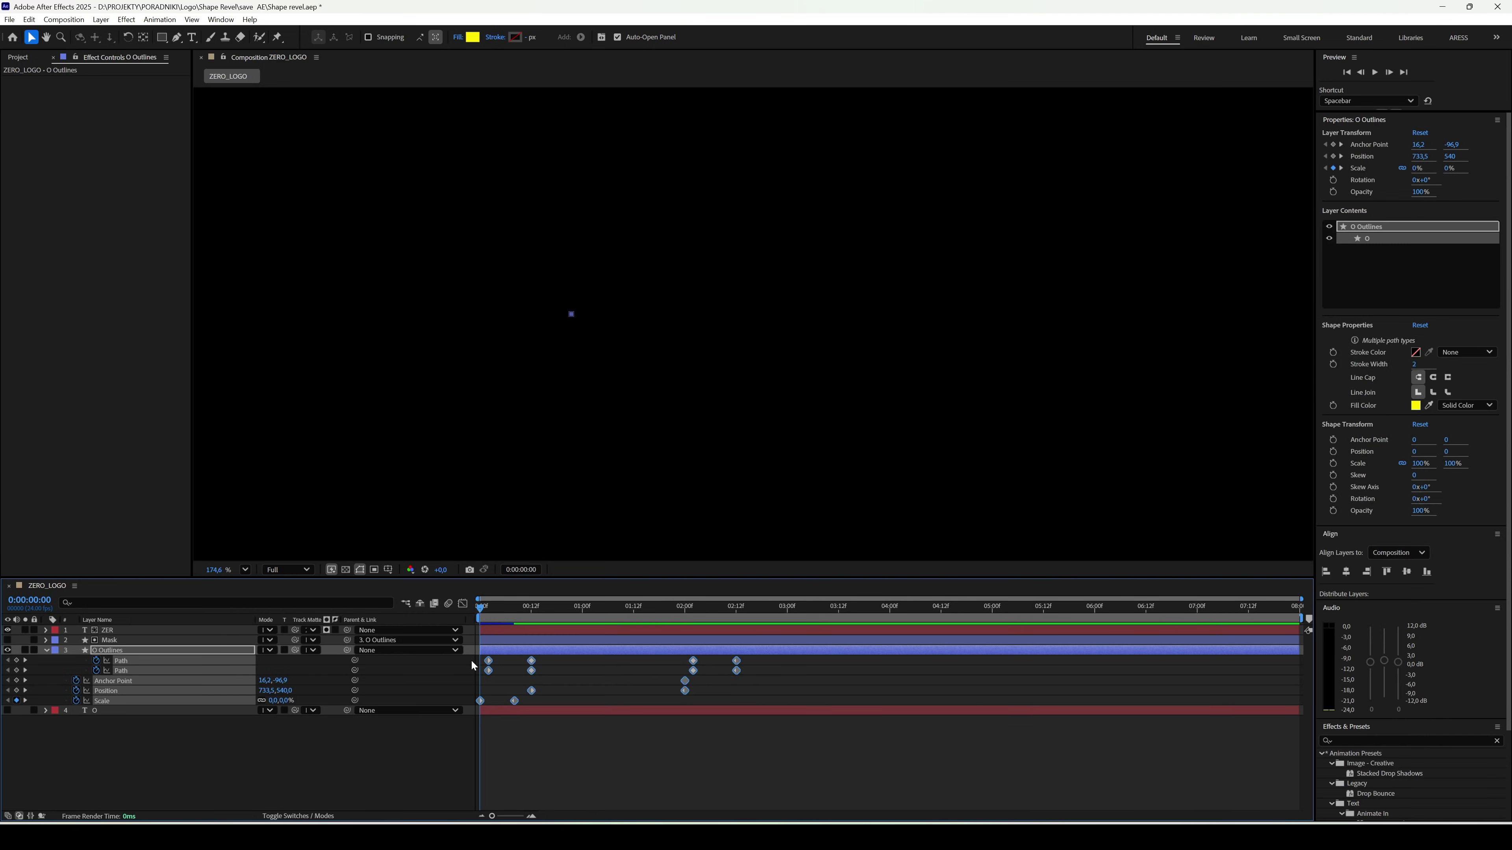
pyautogui.press('F9')
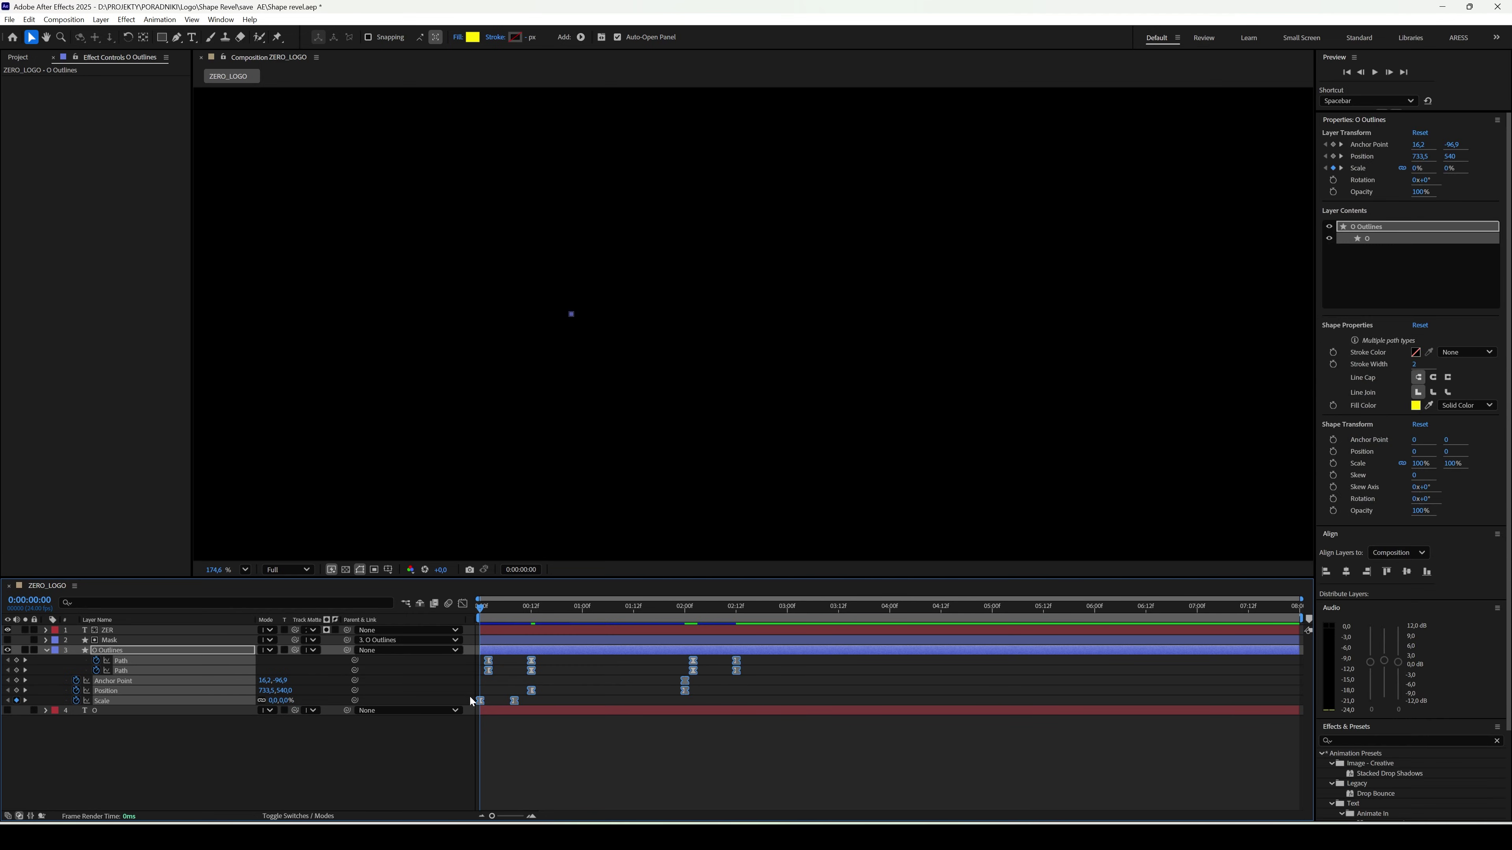
pyautogui.click(437, 743)
pyautogui.press('space')
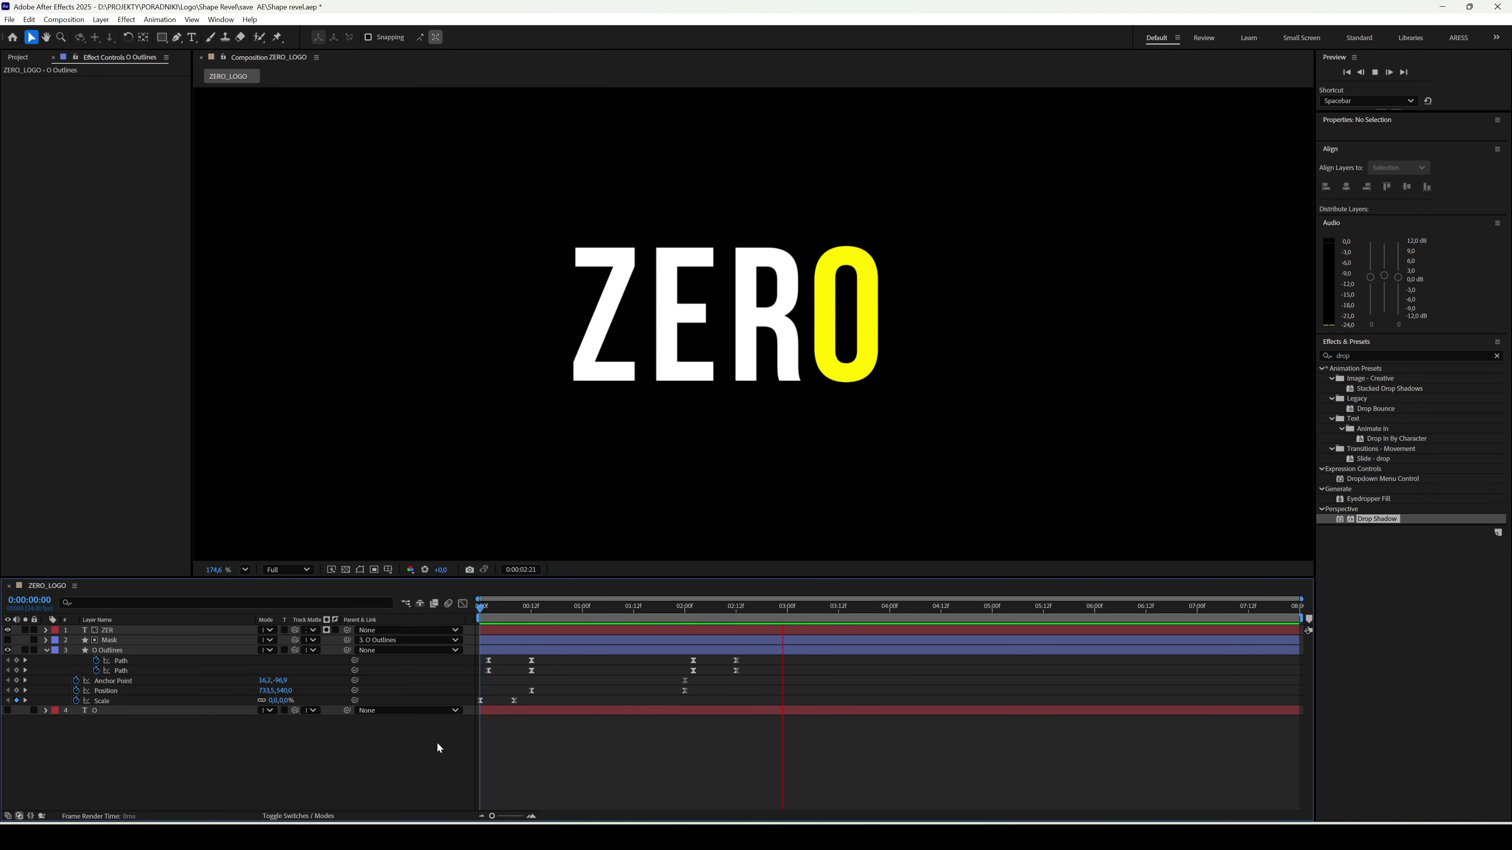
# Step: Shift both pairs of the O's Path keyframes slightly later
pyautogui.press('space')
pyautogui.moveTo(762, 681); pyautogui.dragTo(676, 674)
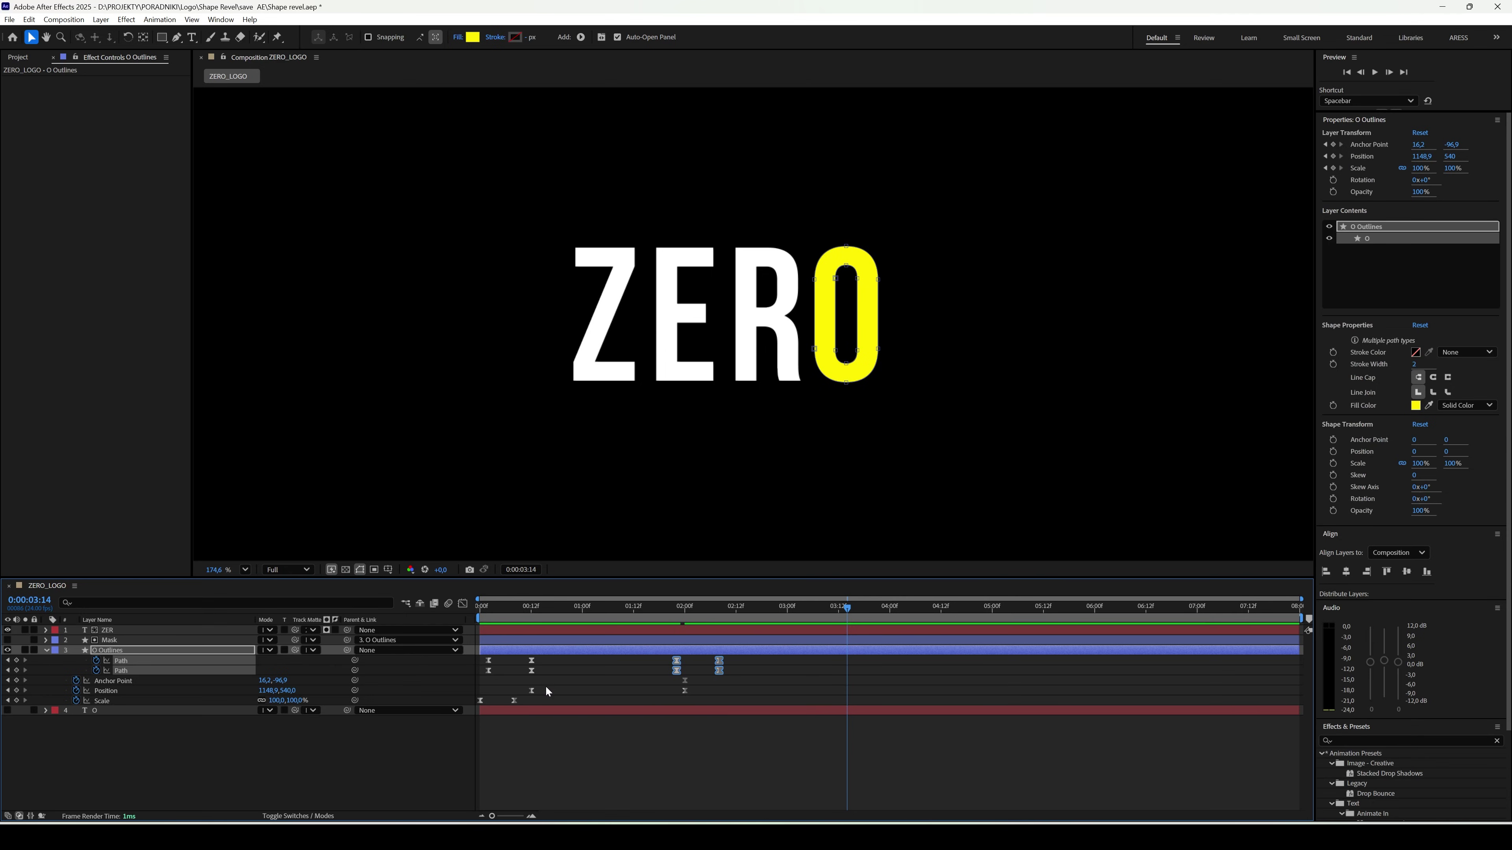
pyautogui.moveTo(553, 677)
pyautogui.mouseDown()
pyautogui.moveTo(481, 655)
pyautogui.moveTo(542, 676)
pyautogui.mouseUp()
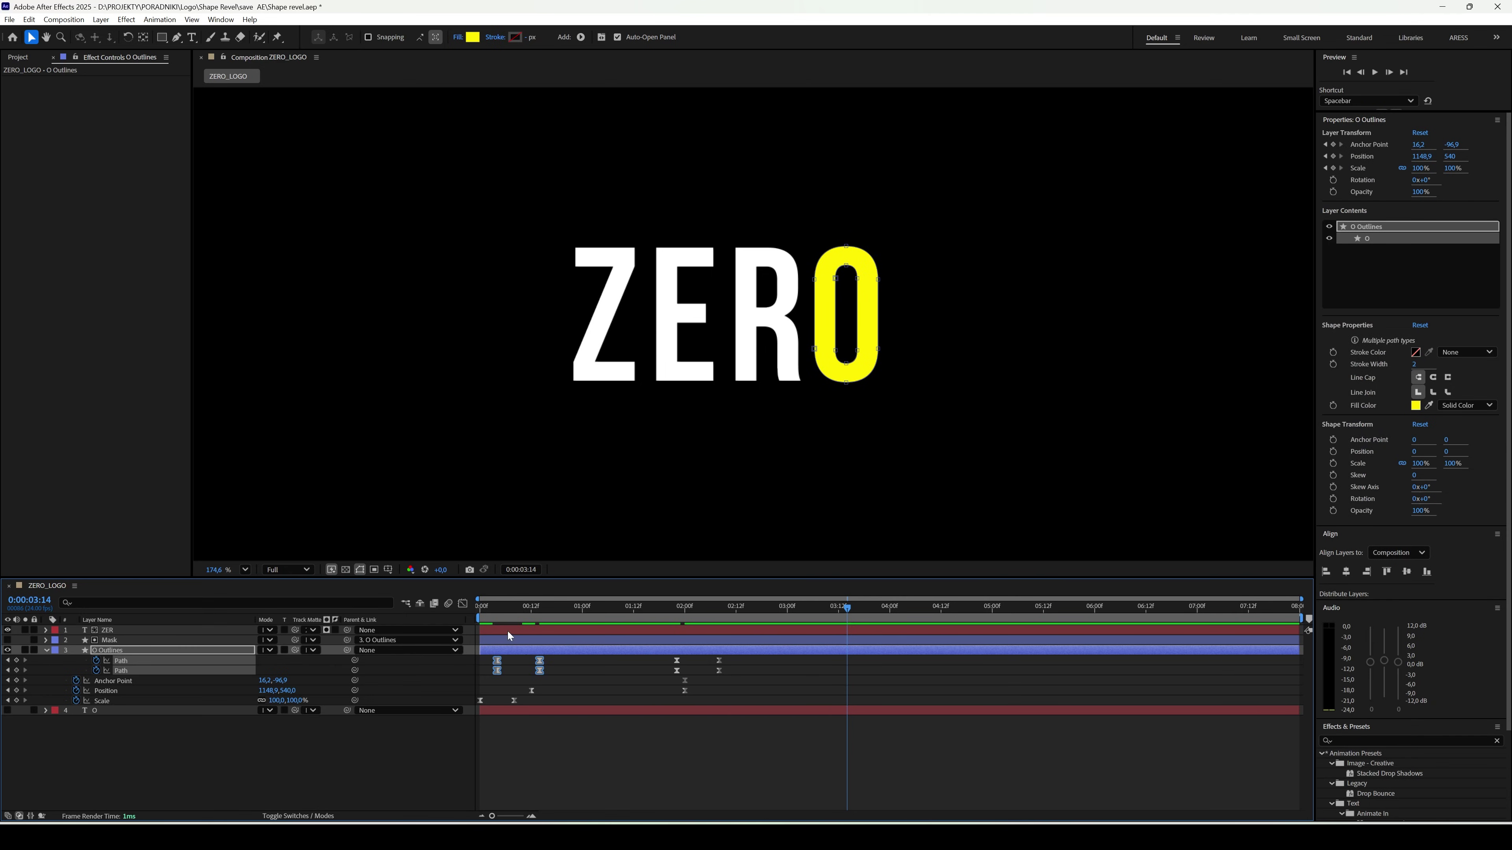
# Step: Split the O layer at 0:00:02:08 and give O Outlines 2 a white FFFFFF fill
pyautogui.click(481, 611)
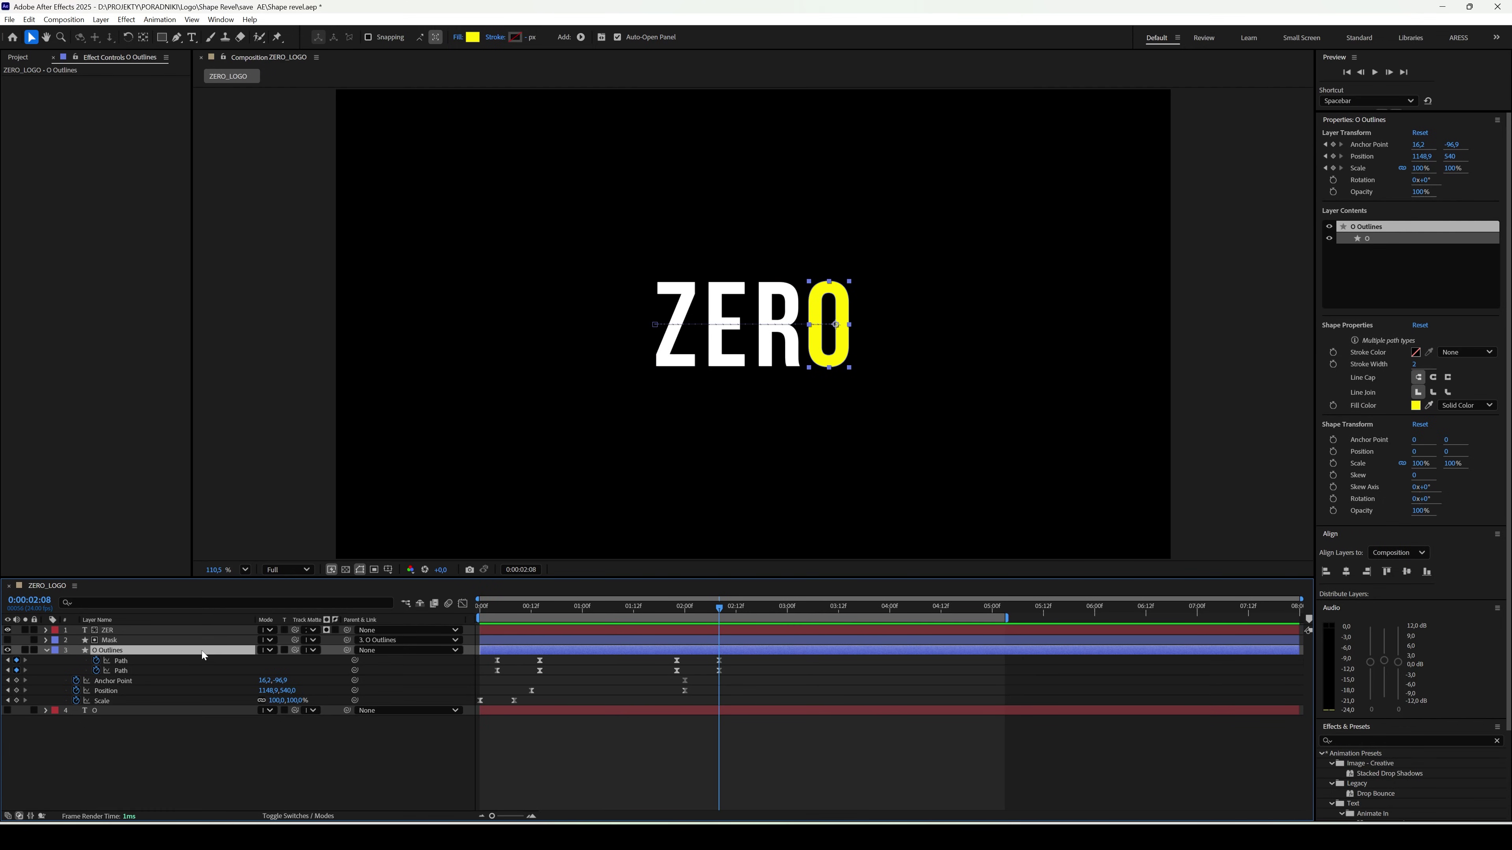
pyautogui.hotkey('ctrl', 'shift', 'd')
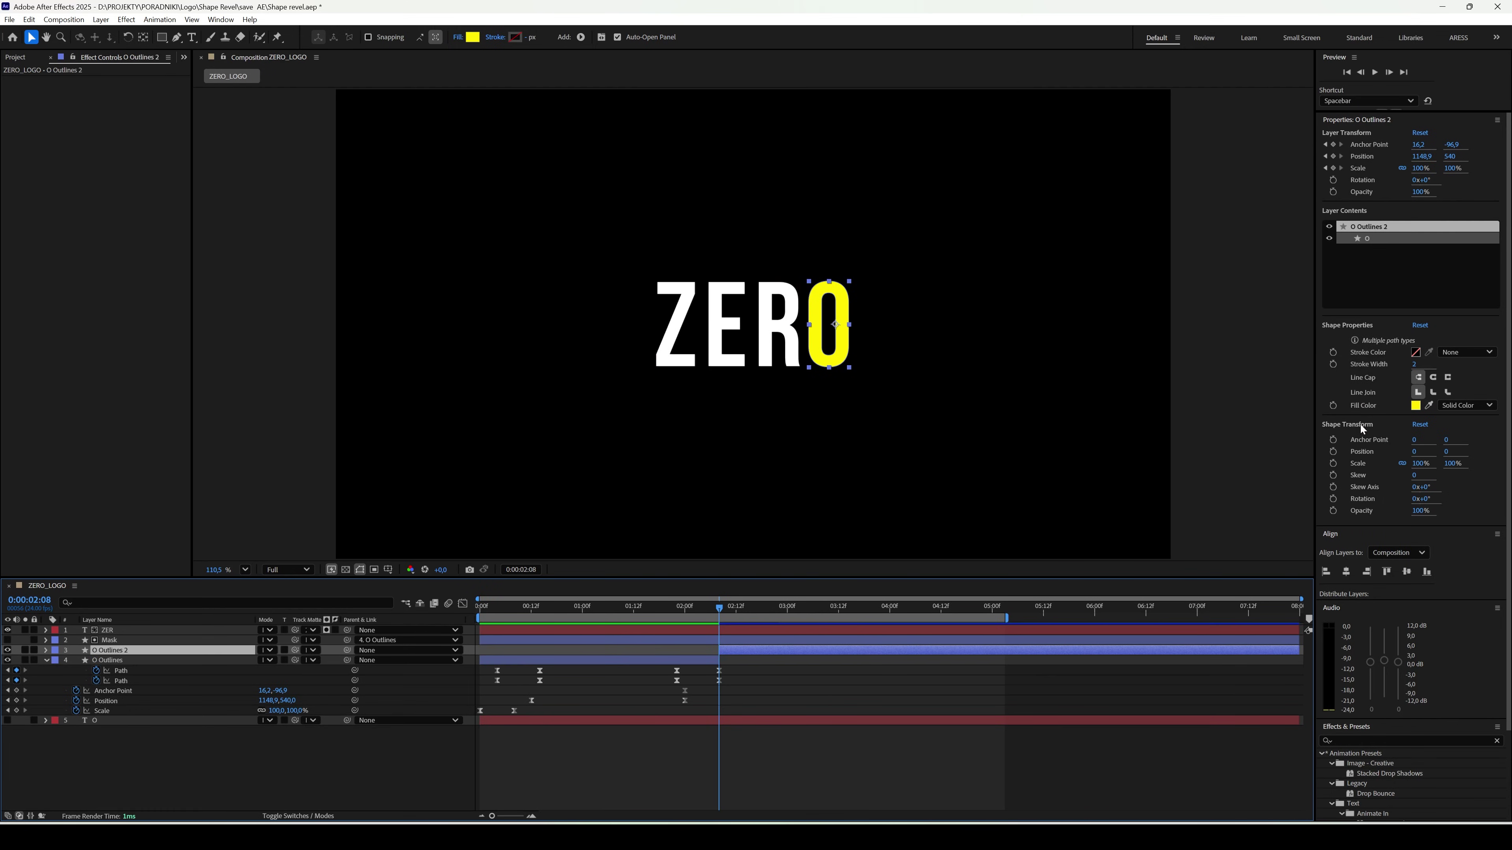
pyautogui.click(1416, 407)
pyautogui.write('FFFFFF')
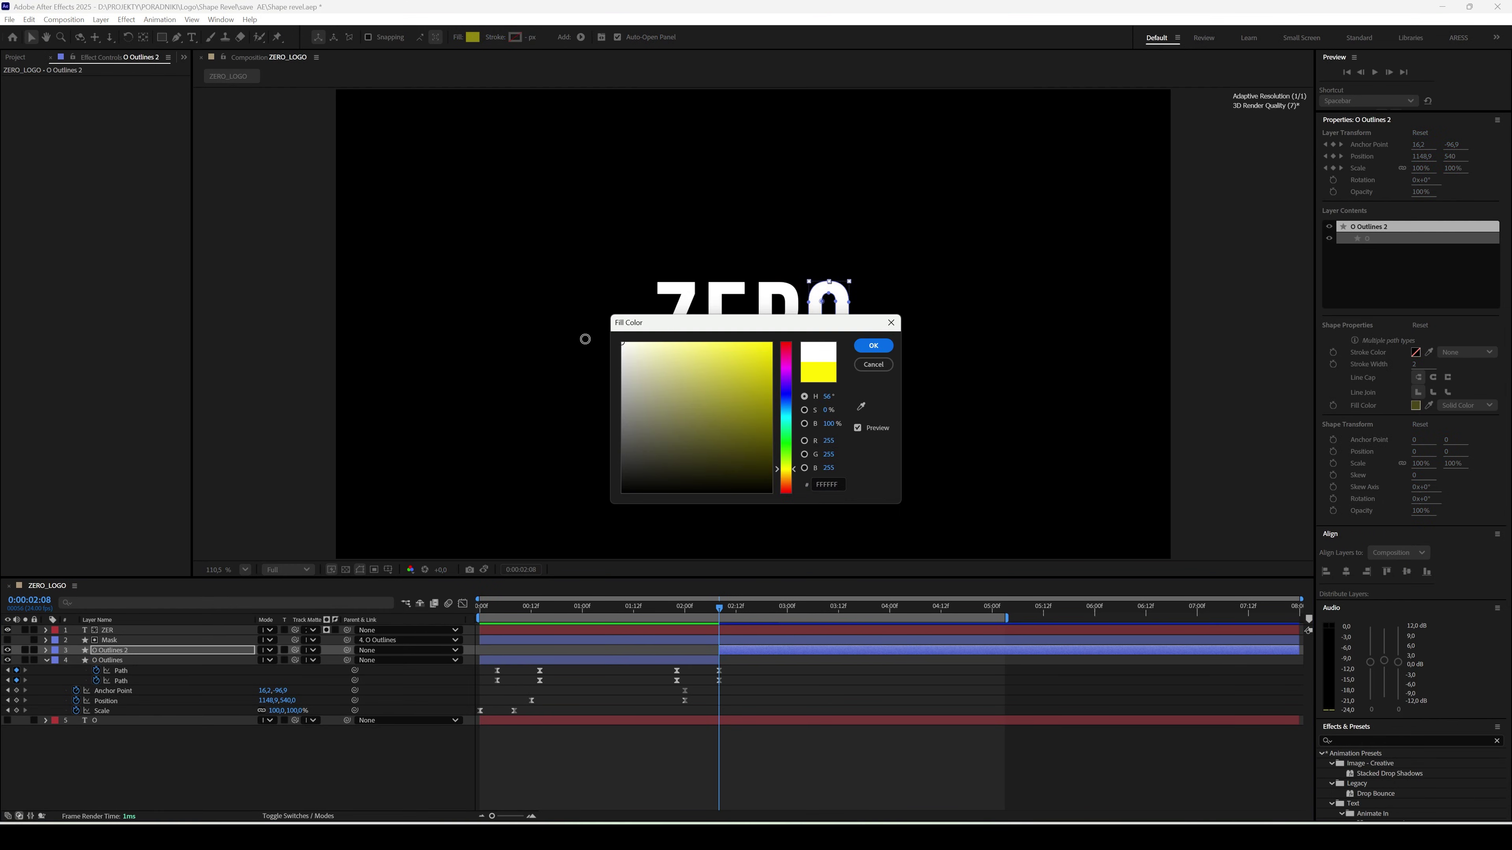
pyautogui.click(874, 345)
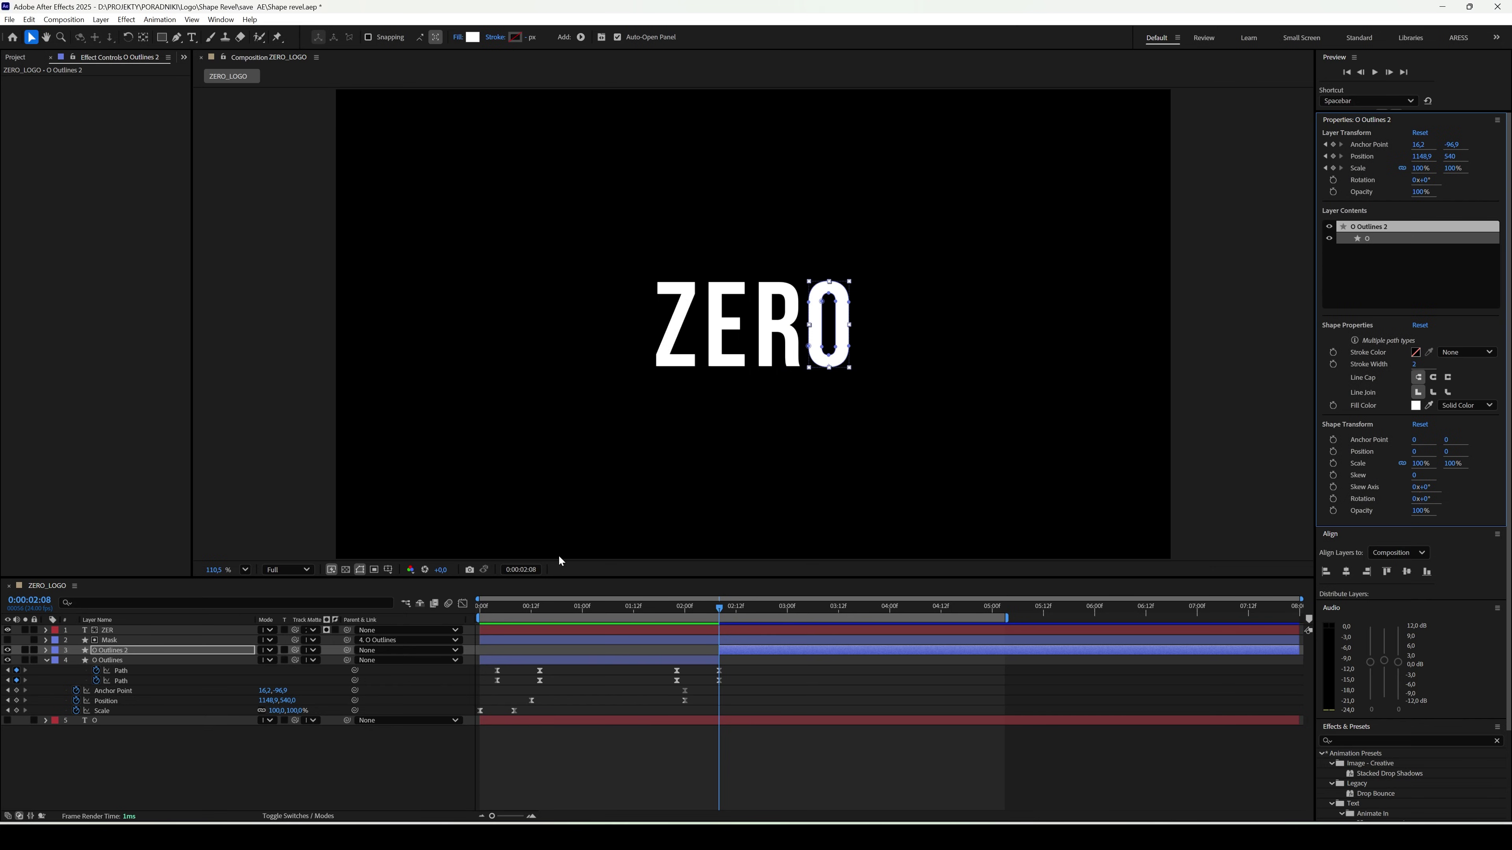
pyautogui.click(487, 610)
pyautogui.click(434, 769)
pyautogui.press('space')
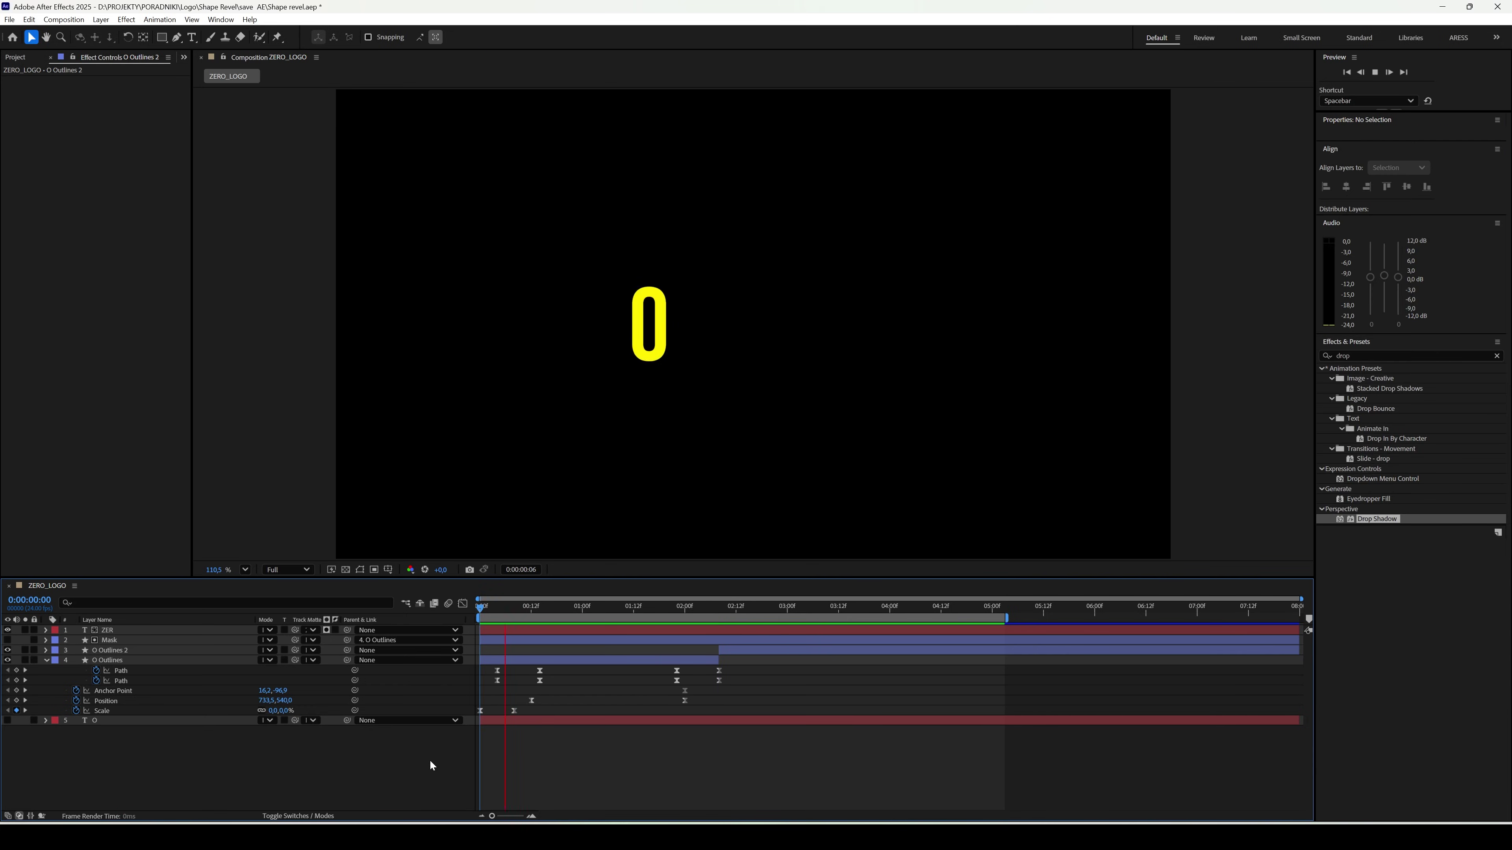